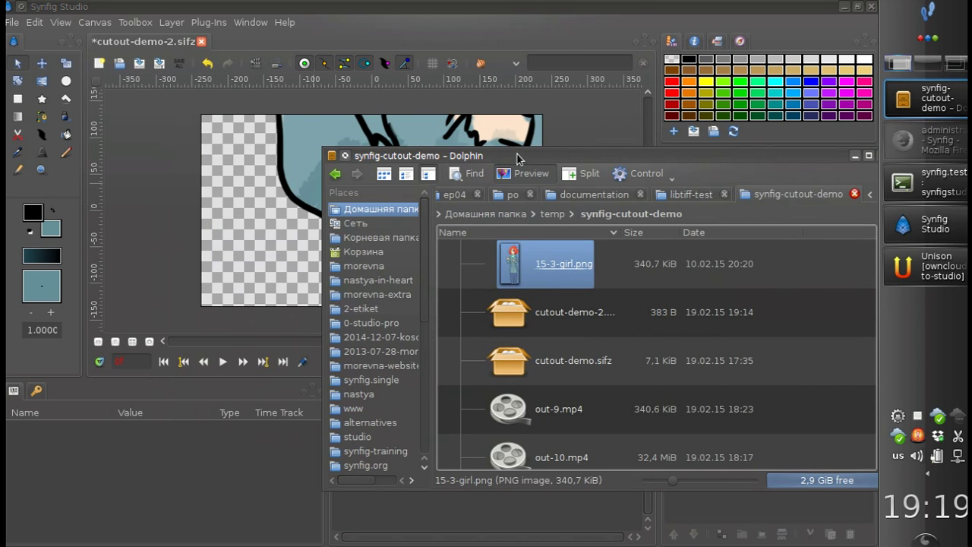
Switch to Synfig Studio, scale the imported girl image down to show her head and coat, and place her right of the canvas centre.
drag(516, 155, 289, 158)
click(627, 158)
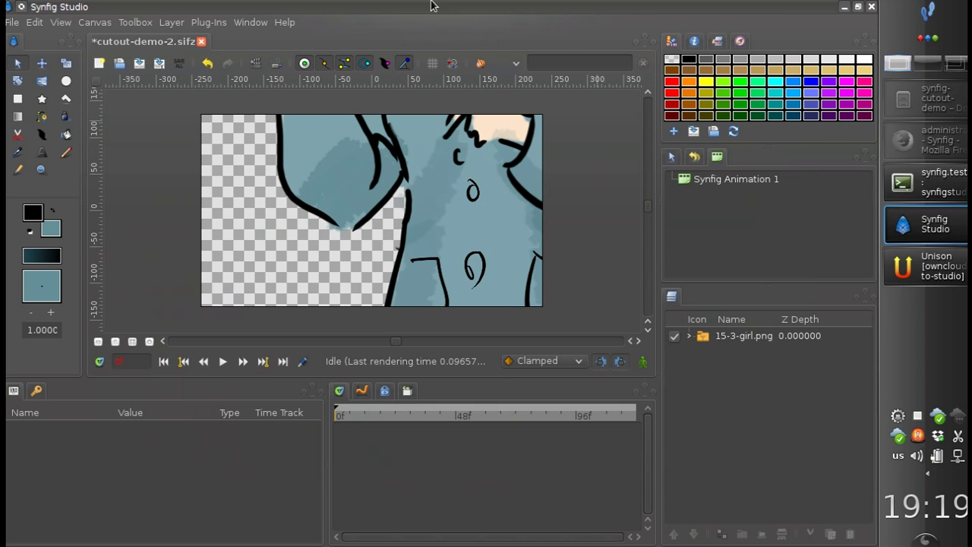
click(449, 174)
drag(378, 216, 375, 237)
drag(402, 201, 386, 230)
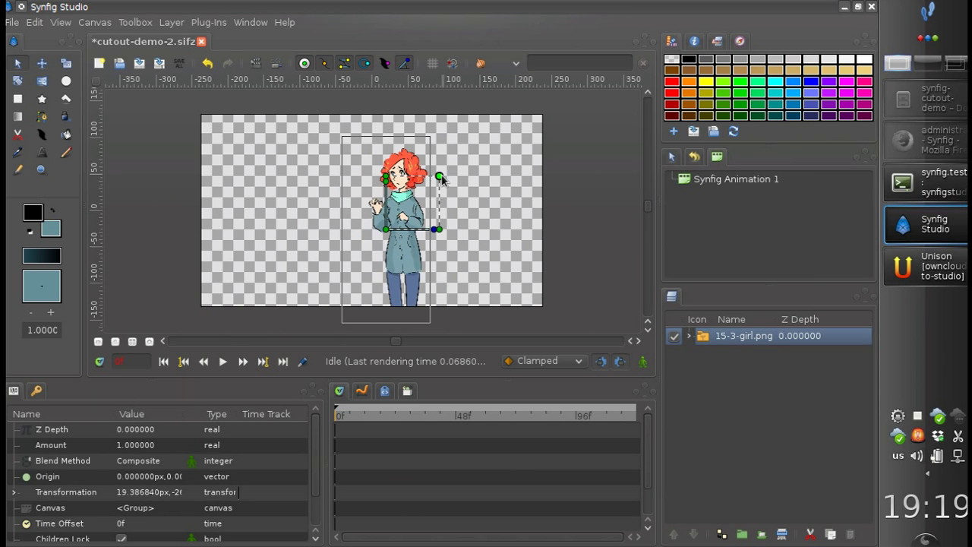
drag(441, 177, 436, 183)
drag(382, 238, 393, 235)
drag(447, 181, 448, 180)
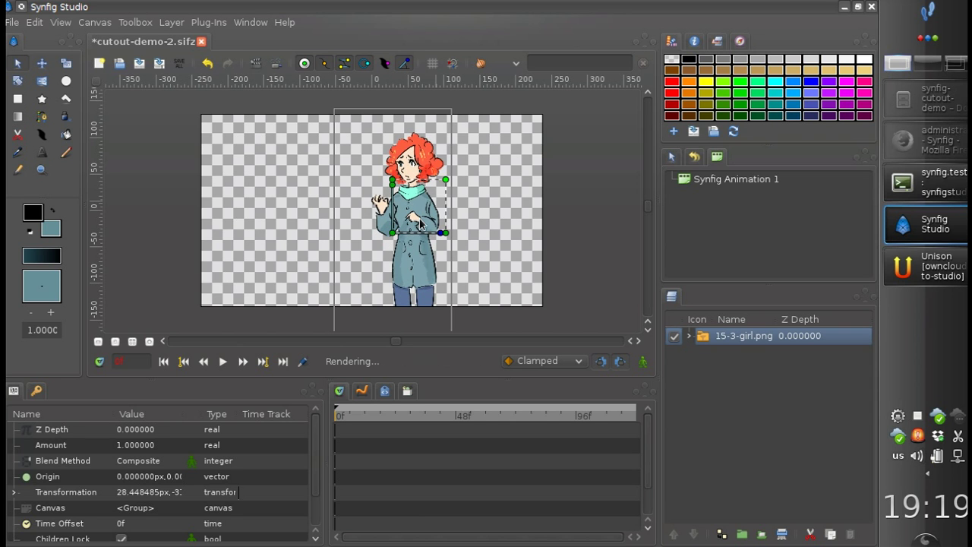
drag(393, 234, 398, 239)
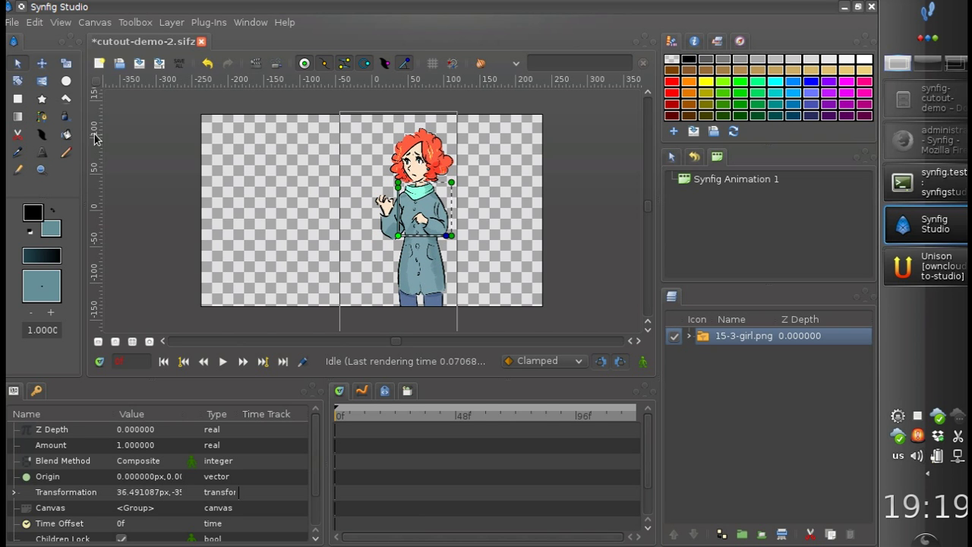
Draw a black rectangle about 162 px wide across the girl's waist and lower it beneath the 15-3-girl.png layer.
click(18, 99)
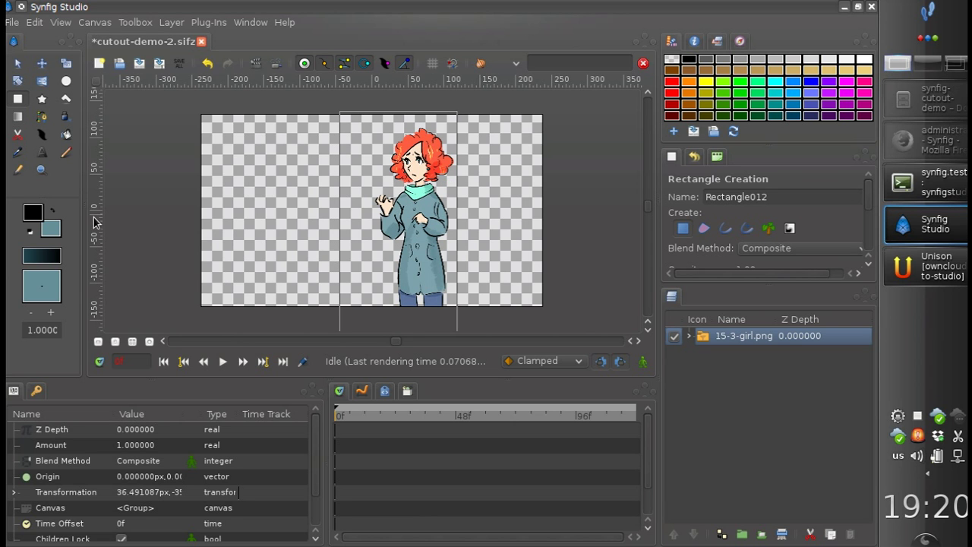
click(52, 211)
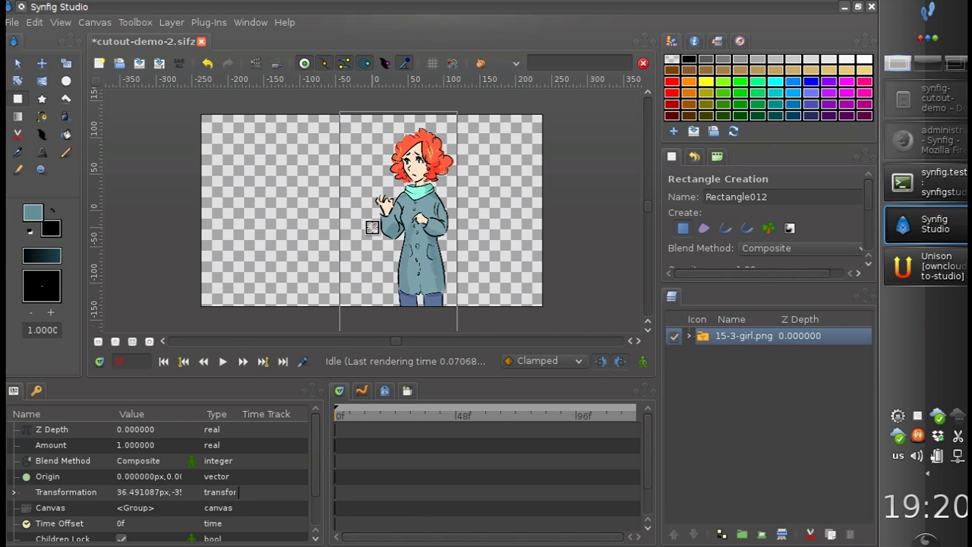
drag(356, 220, 473, 262)
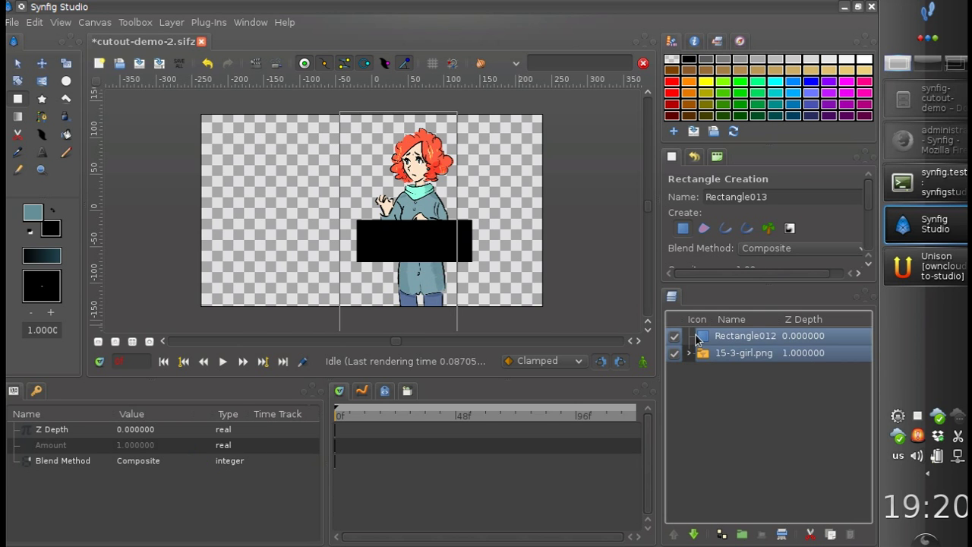
click(700, 339)
click(694, 534)
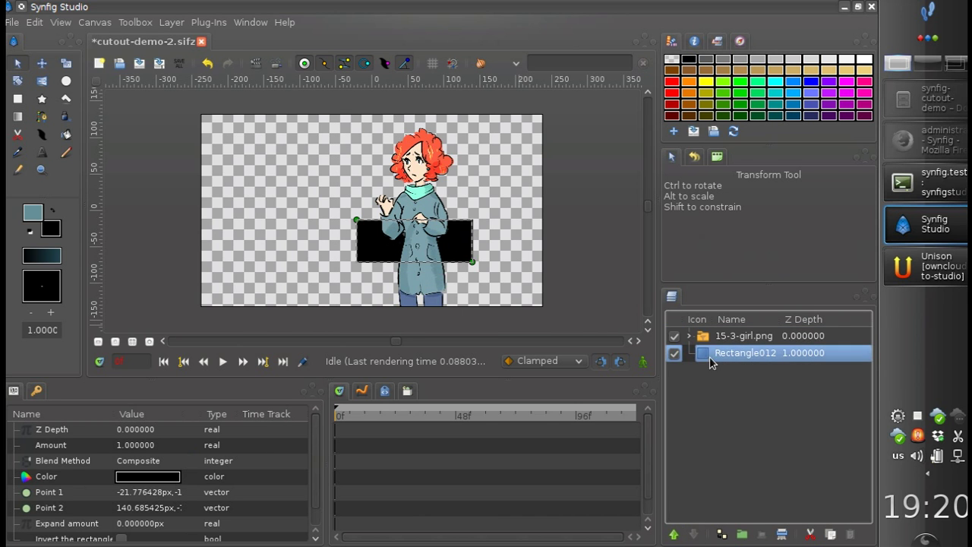
Select both the girl and rectangle layers and cut out the torso and arms with a freehand outline using the Cutout Tool.
click(710, 338)
ctrl+click(709, 354)
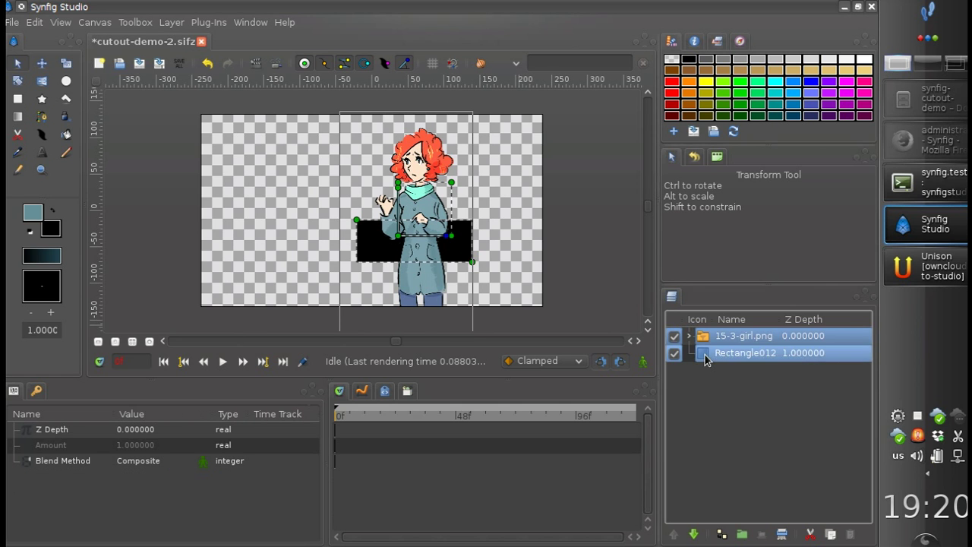
drag(337, 237, 352, 244)
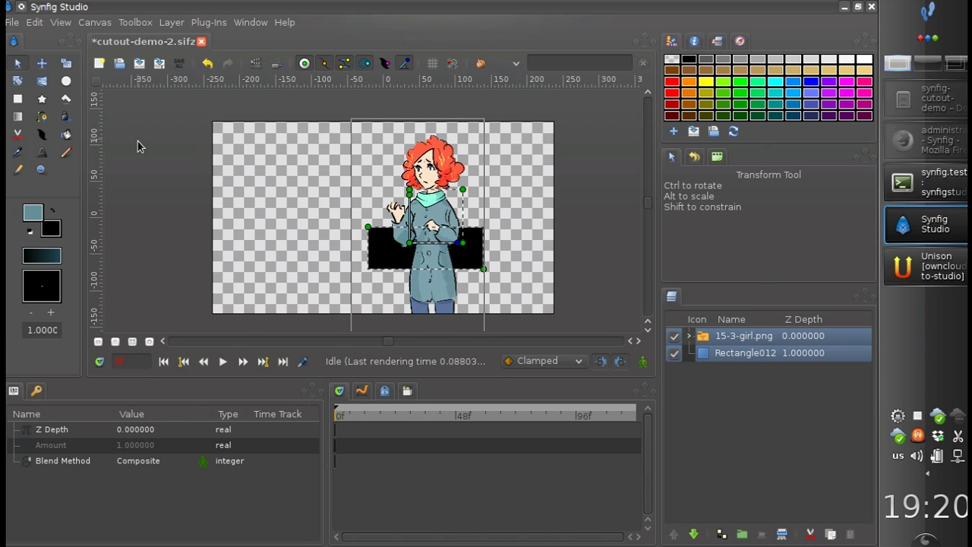
click(19, 139)
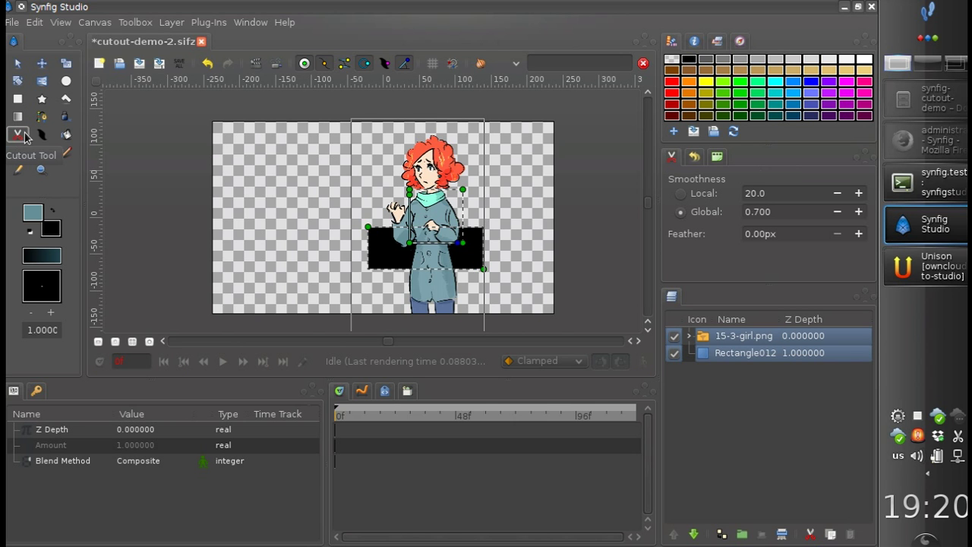
drag(409, 255, 370, 250)
scroll(370, 250, up, 1)
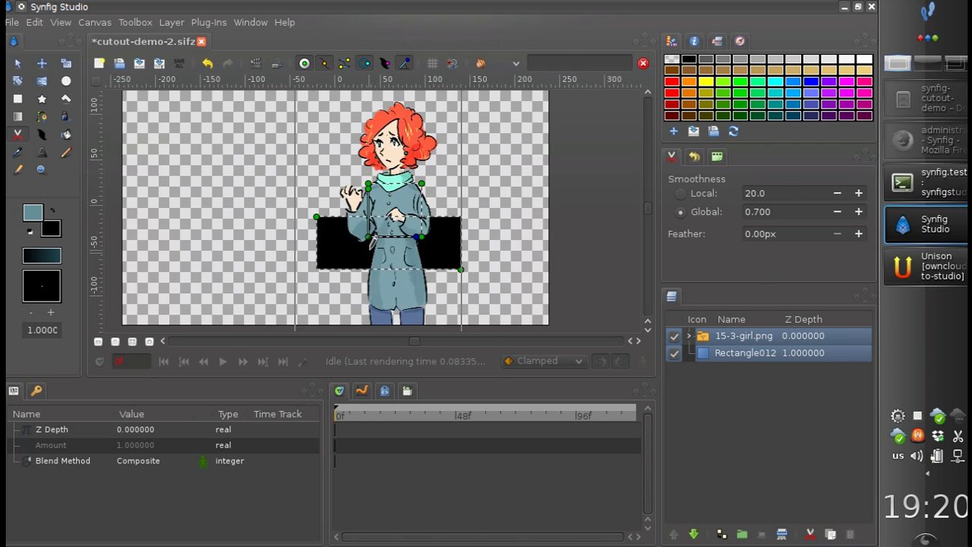
scroll(372, 242, up, 1)
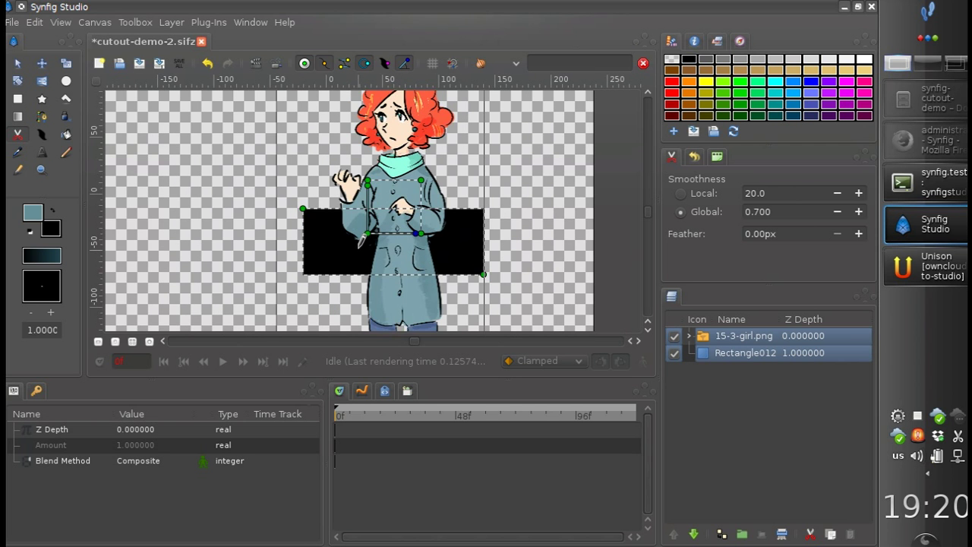
scroll(361, 241, up, 1)
mouse_move(316, 245)
mouse_down()
mouse_move(369, 275)
mouse_move(458, 276)
mouse_move(470, 259)
mouse_move(461, 203)
mouse_move(427, 167)
mouse_move(328, 180)
mouse_up()
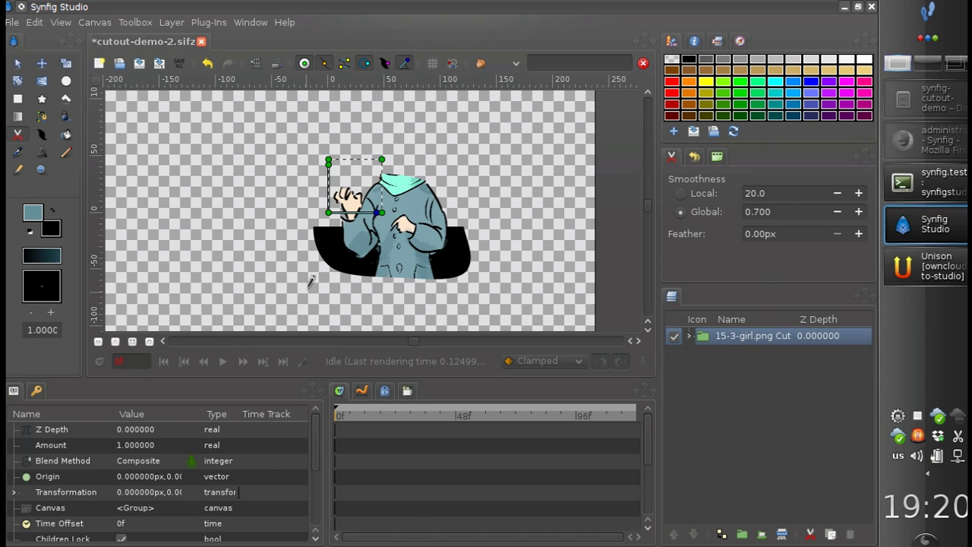
drag(347, 243, 184, 224)
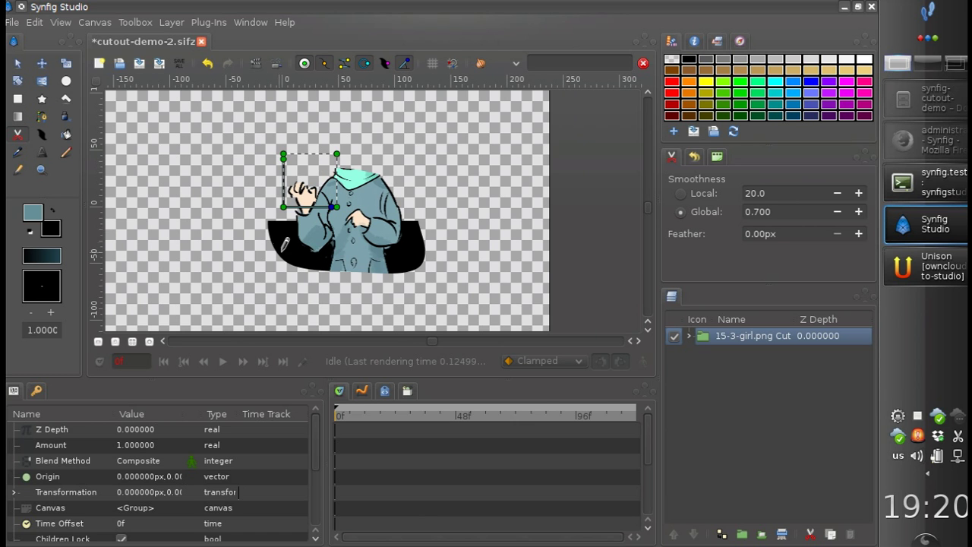
Select the cutout group with the Transform Tool, move it toward the canvas's left side and rotate it slightly clockwise.
click(23, 65)
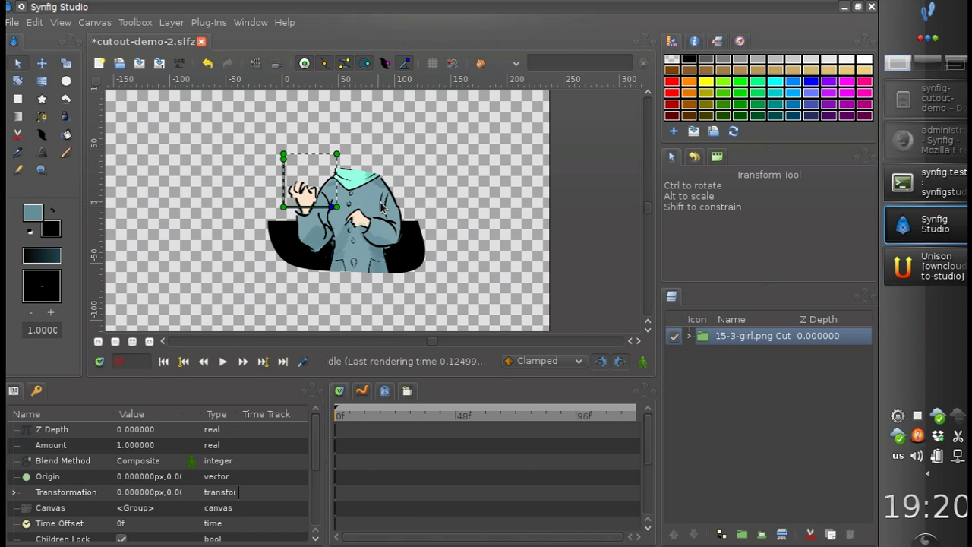
click(445, 176)
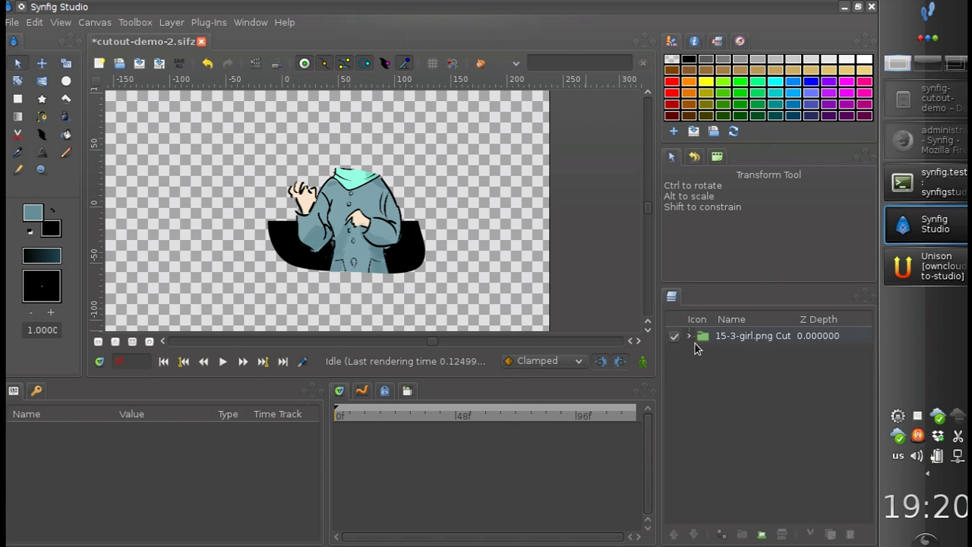
click(340, 230)
drag(282, 206, 220, 217)
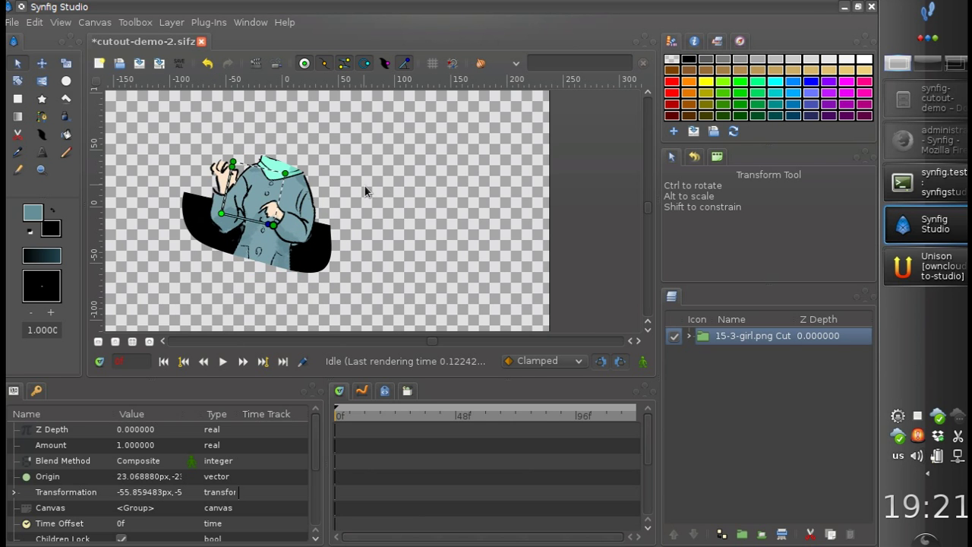
Reselect the cutout group directly on the canvas and inspect its Children Lock parameter.
click(365, 184)
click(247, 256)
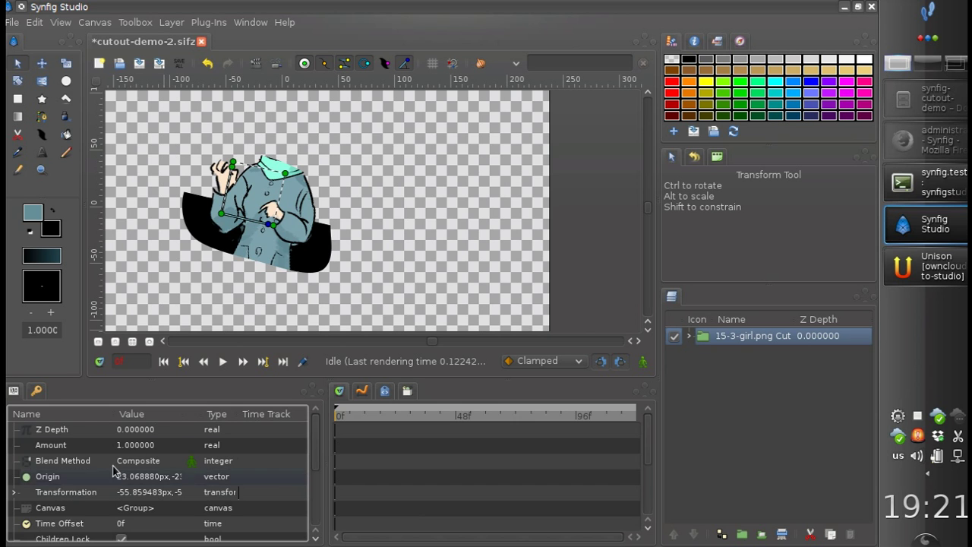
scroll(118, 458, down, 3)
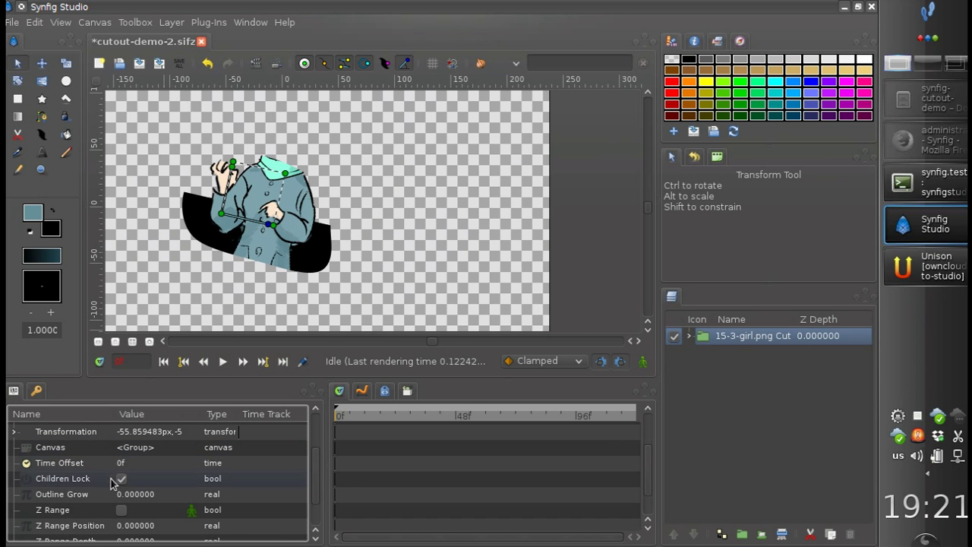
click(44, 482)
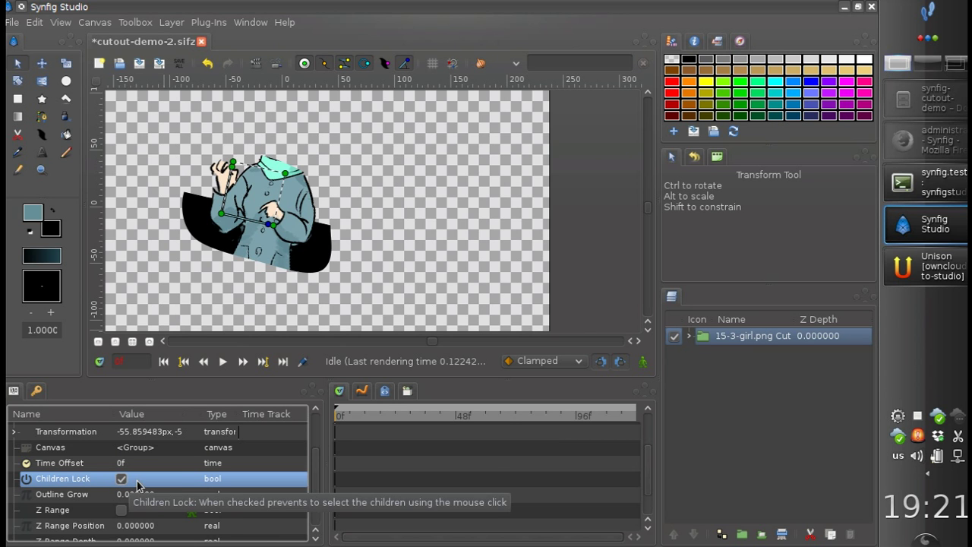
Move the cutout group back toward the canvas centre and rotate it until it is level.
drag(221, 213, 252, 258)
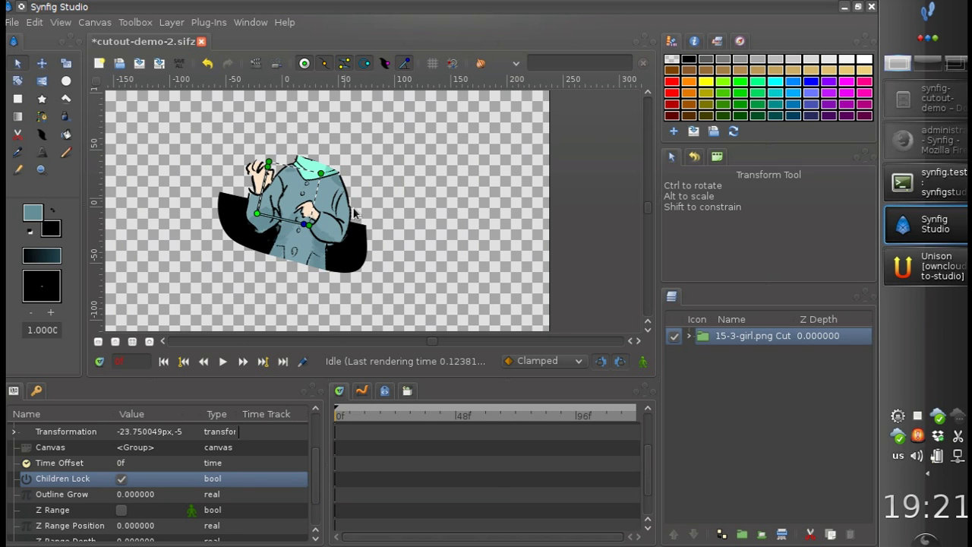
drag(310, 225, 337, 220)
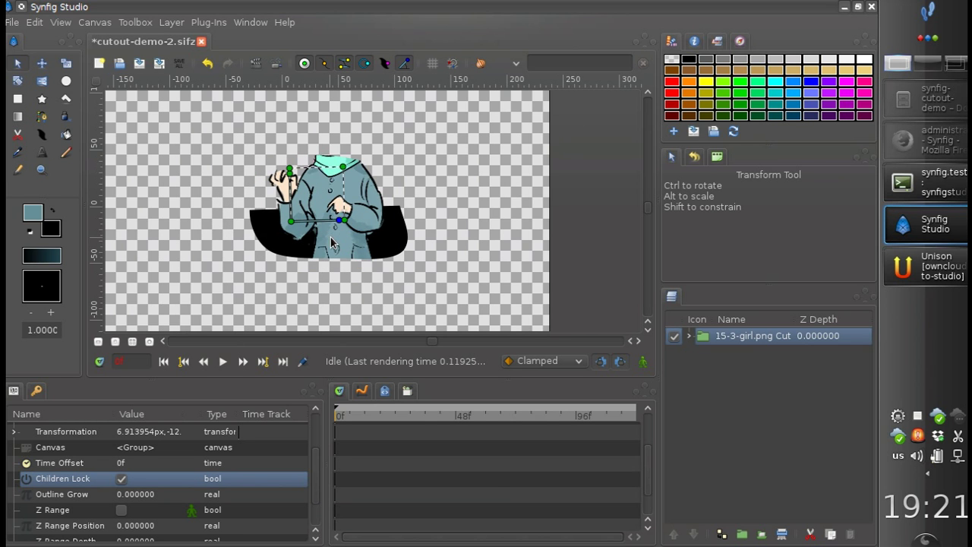
drag(263, 236, 272, 241)
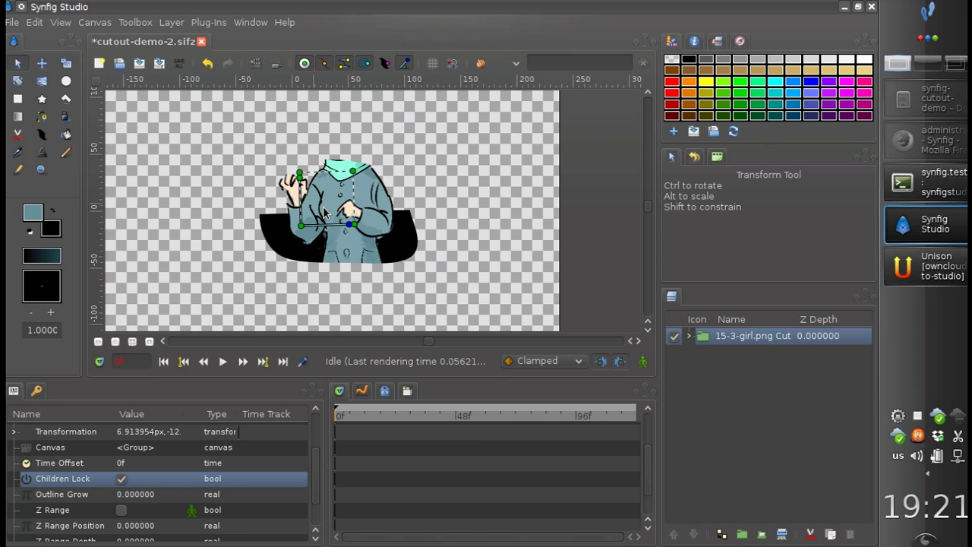
Expand the cutout group and examine its 15-3-girl.png and Rectangle012 layers on the canvas one after the other.
click(689, 336)
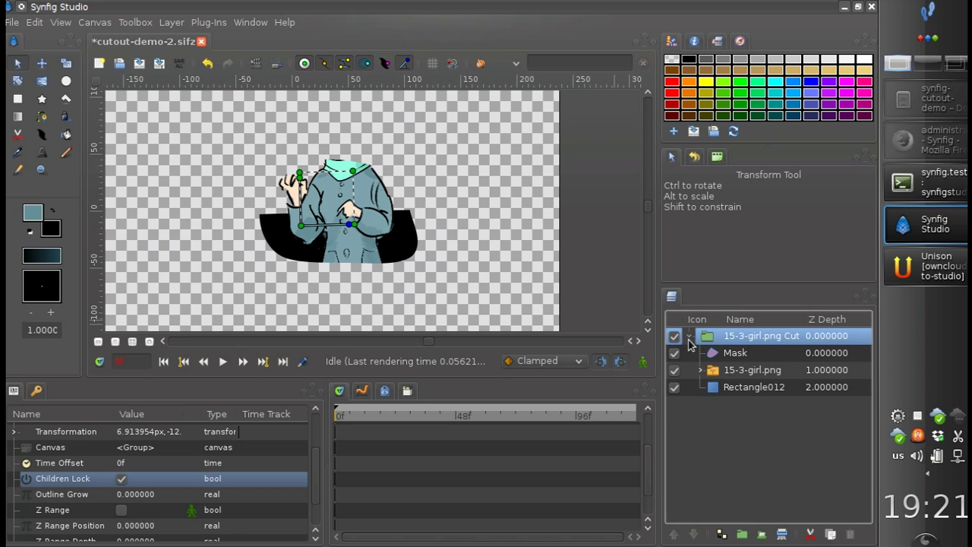
click(717, 371)
click(714, 389)
click(713, 371)
click(714, 387)
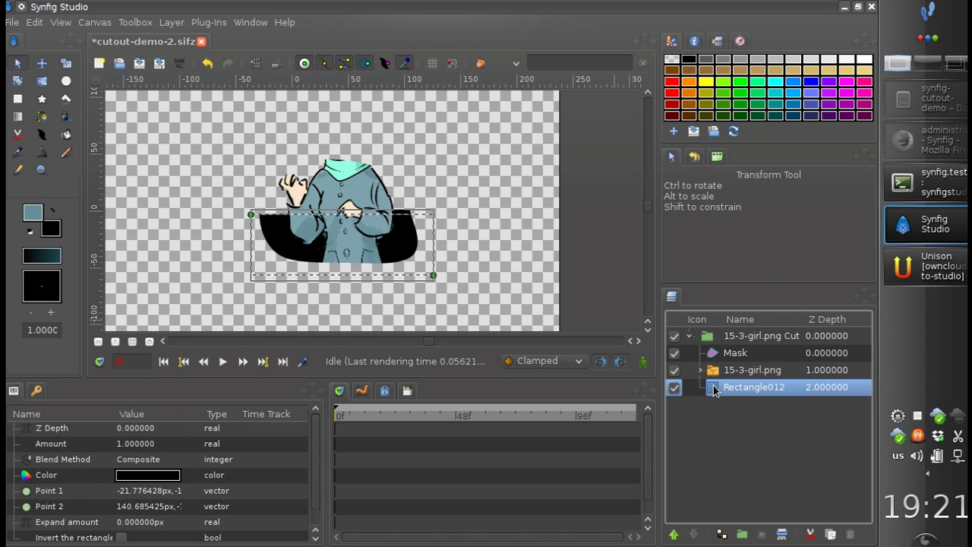
click(712, 371)
click(713, 388)
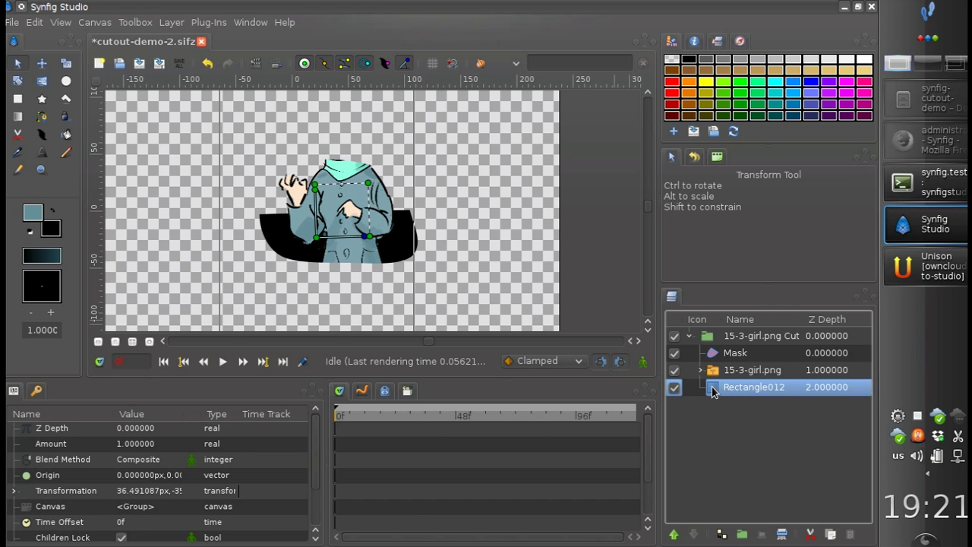
click(714, 372)
click(713, 387)
click(715, 371)
click(717, 388)
click(714, 372)
Reshape the Mask layer by lowering its bottom vertex, pulling its right-side vertices inward and extending its top over the girl's head.
click(718, 353)
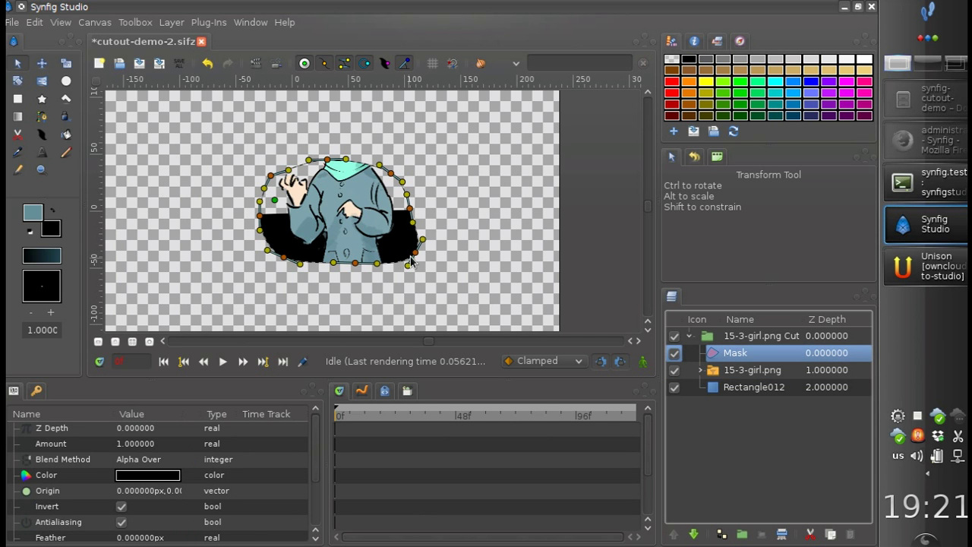
drag(355, 263, 346, 273)
drag(416, 254, 402, 259)
drag(411, 209, 401, 209)
drag(402, 259, 393, 259)
drag(391, 174, 322, 91)
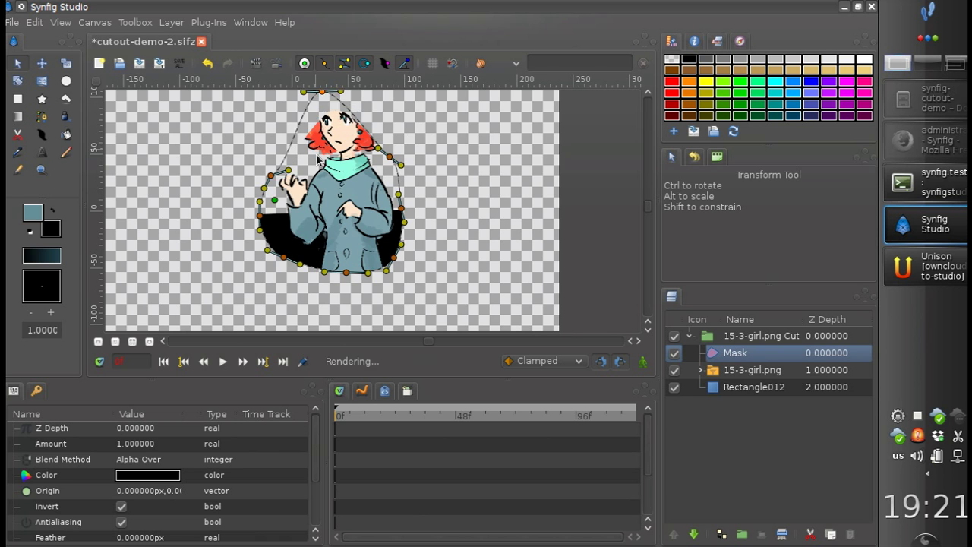
drag(315, 147, 328, 235)
drag(404, 246, 416, 226)
drag(332, 179, 328, 179)
Insert a vertex on the mask outline beside the hair and adjust the surrounding vertices so the mask encloses the whole head.
right_click(369, 196)
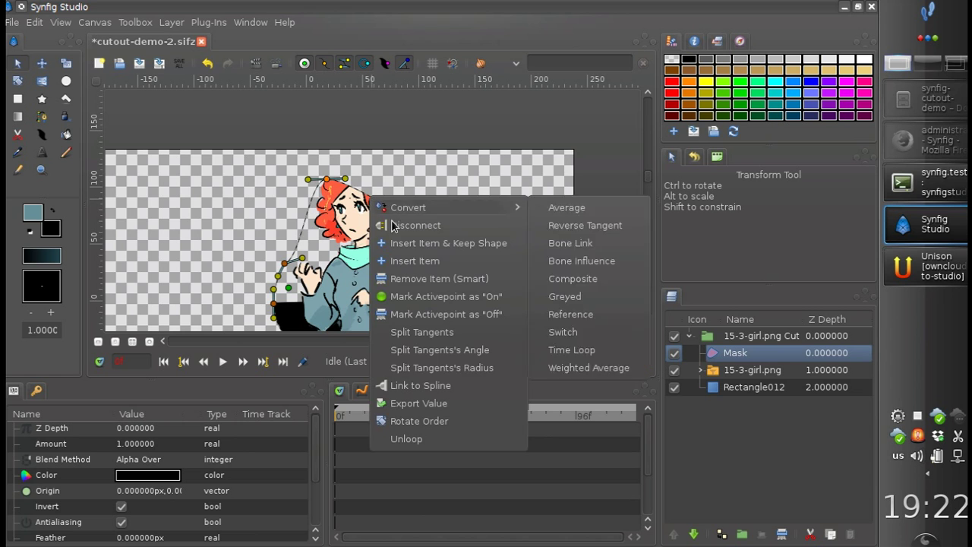
click(414, 256)
drag(375, 201, 386, 175)
drag(328, 180, 394, 167)
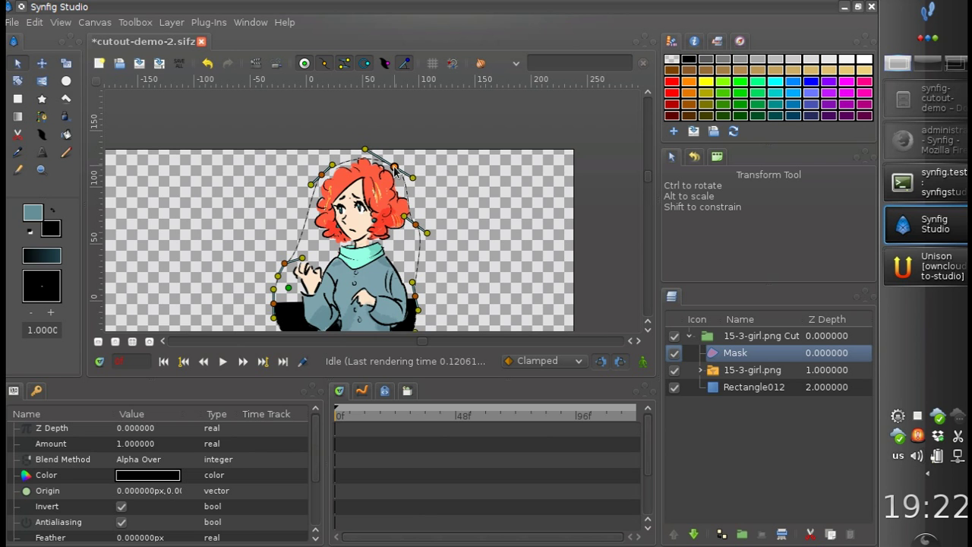
mouse_move(416, 226)
mouse_down()
mouse_move(423, 229)
mouse_move(419, 213)
mouse_up()
drag(378, 302, 380, 246)
drag(288, 214, 293, 212)
click(463, 232)
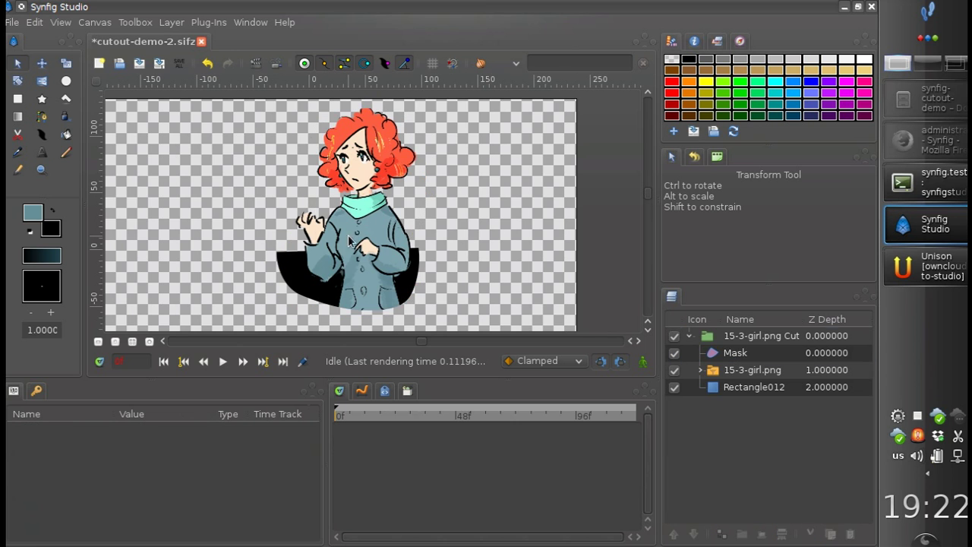
Select the whole cutout group by picking the girl's torso on the canvas.
click(348, 235)
scroll(382, 241, down, 1)
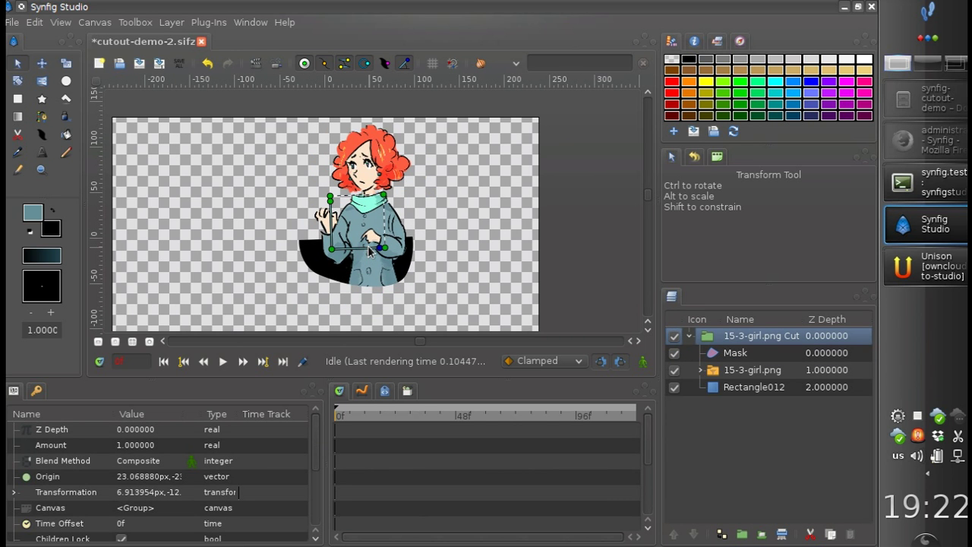
drag(346, 275, 386, 256)
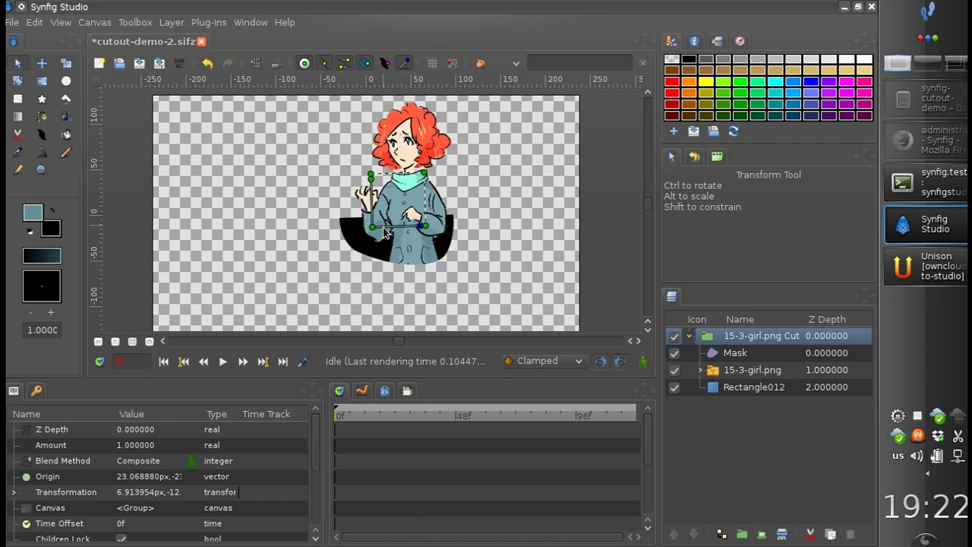
drag(386, 231, 351, 243)
drag(305, 220, 349, 244)
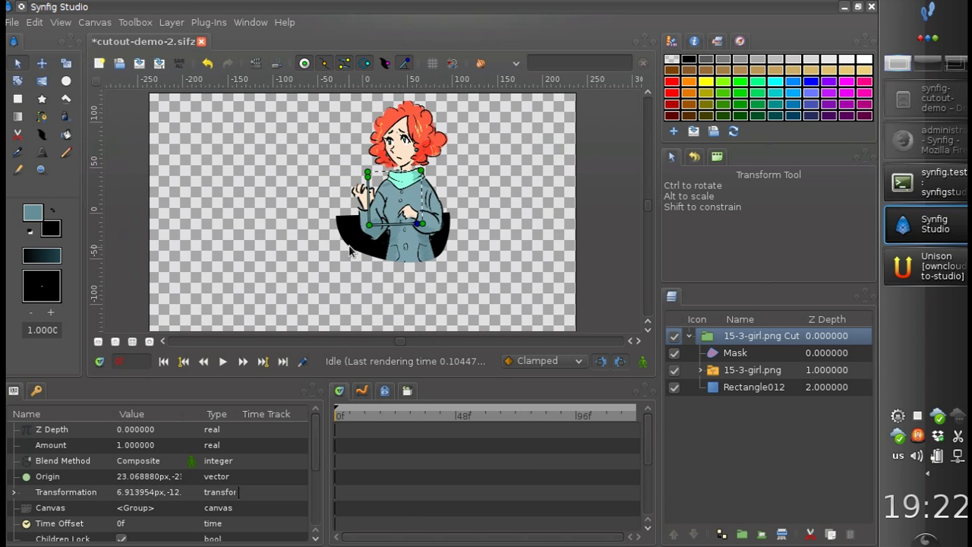
Move the 15-3-girl.png layer out of the cutout group to the top level of the layer stack.
click(690, 336)
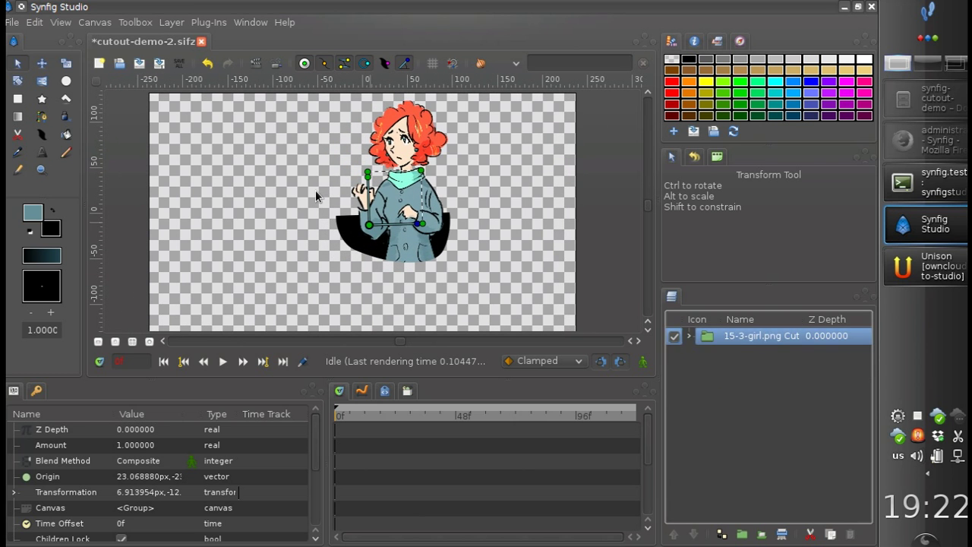
click(686, 338)
click(719, 372)
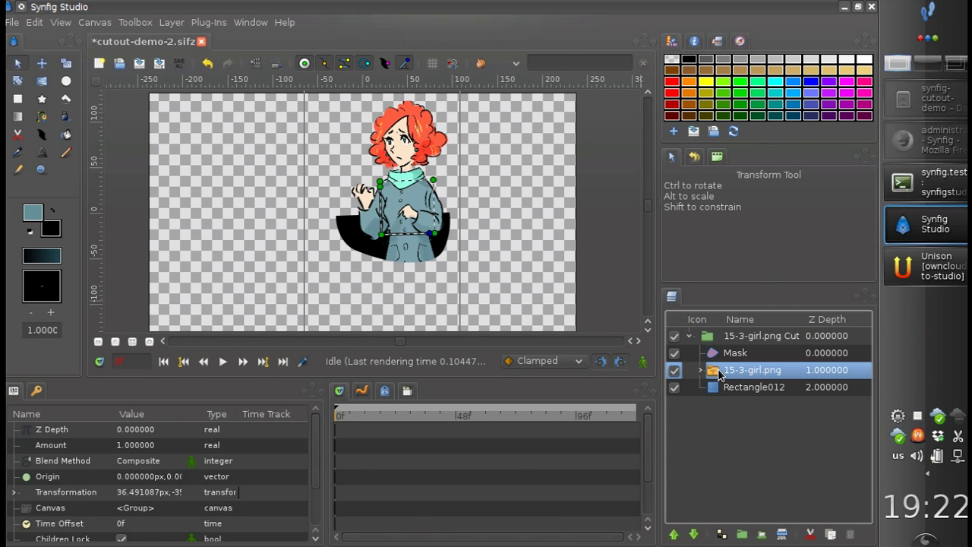
key(ctrl+x)
click(718, 339)
key(ctrl+v)
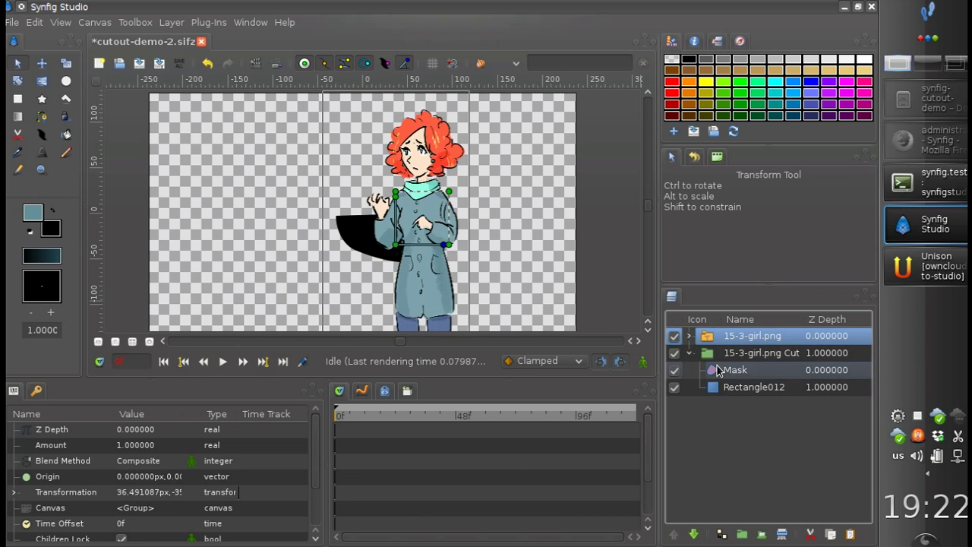
Delete the remaining cutout group together with its Mask and Rectangle012 layers.
click(714, 356)
click(690, 354)
click(782, 533)
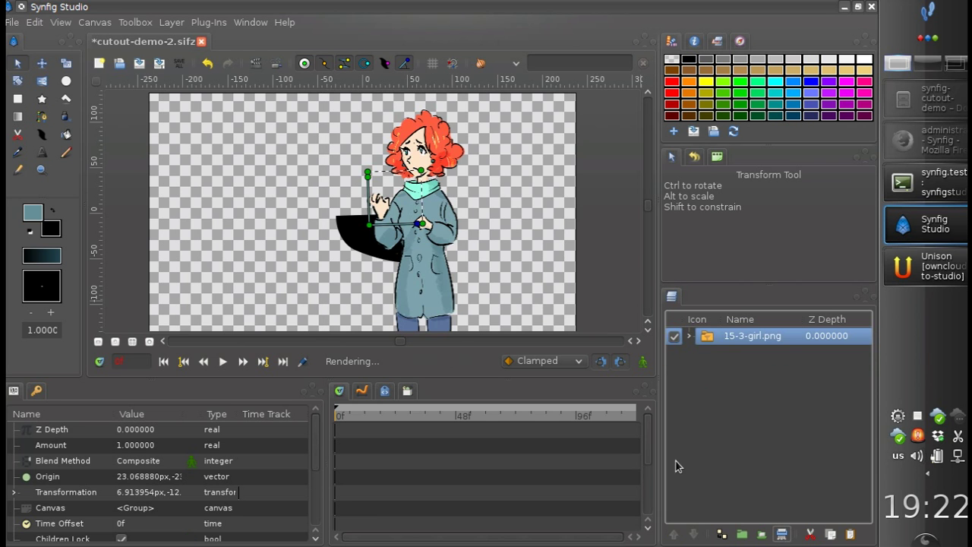
Enlarge the girl image slightly and move it down so her head and upper body fill the canvas height.
drag(330, 207, 280, 194)
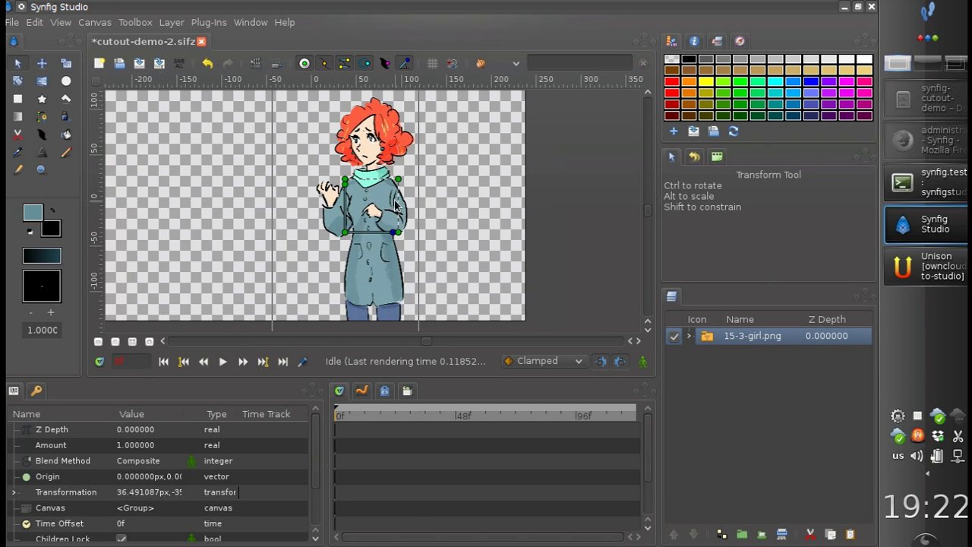
drag(401, 181, 405, 176)
drag(346, 234, 351, 275)
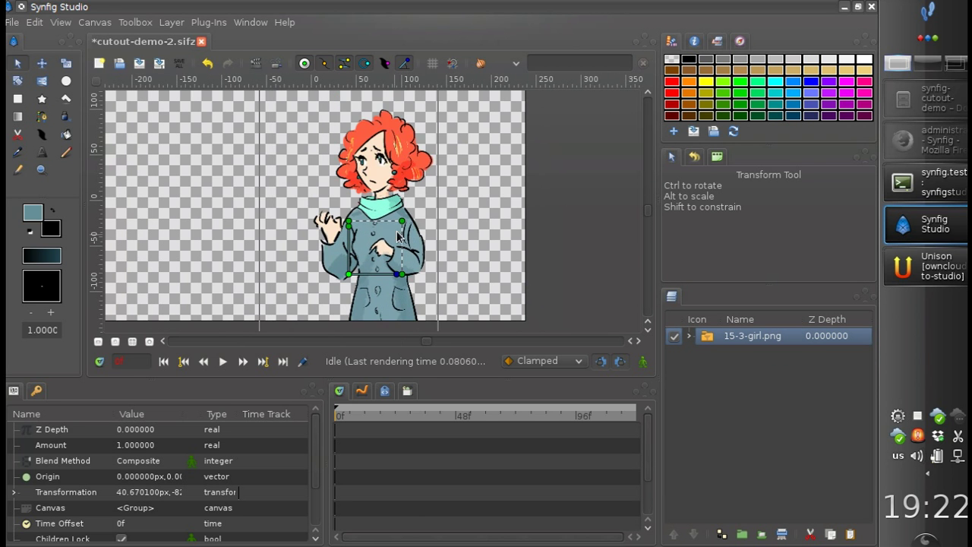
drag(408, 218, 404, 248)
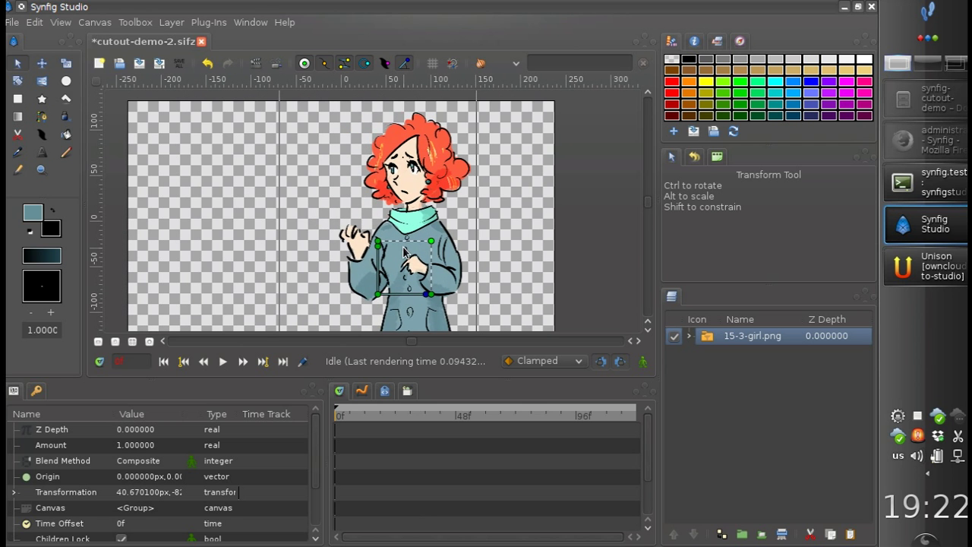
scroll(384, 285, down, 1)
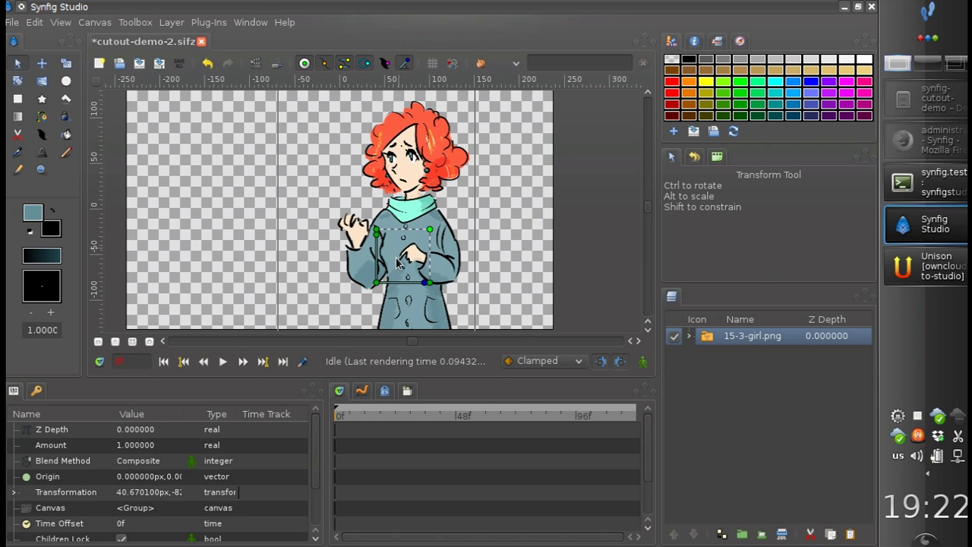
scroll(388, 266, down, 1)
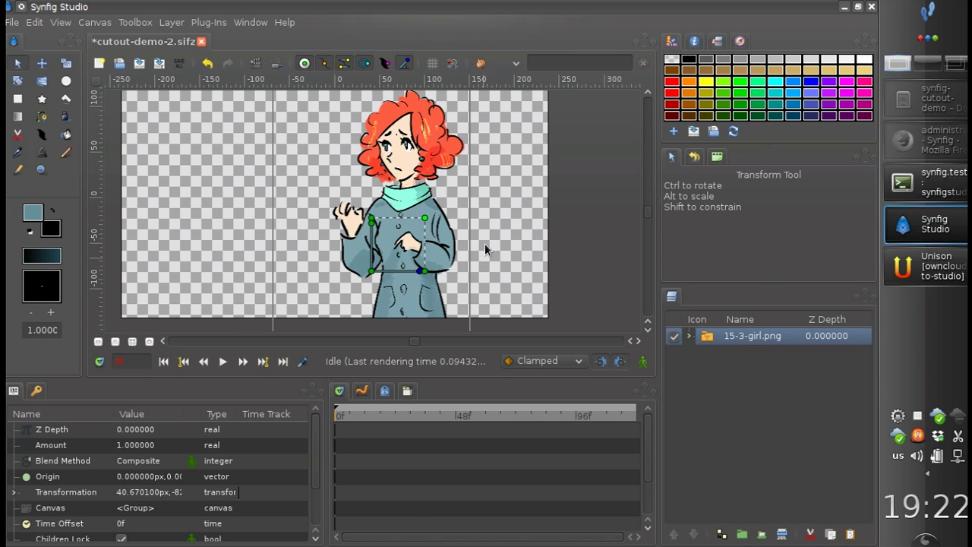
Add a Skeleton layer above the 15-3-girl.png layer.
right_click(705, 340)
mouse_move(751, 14)
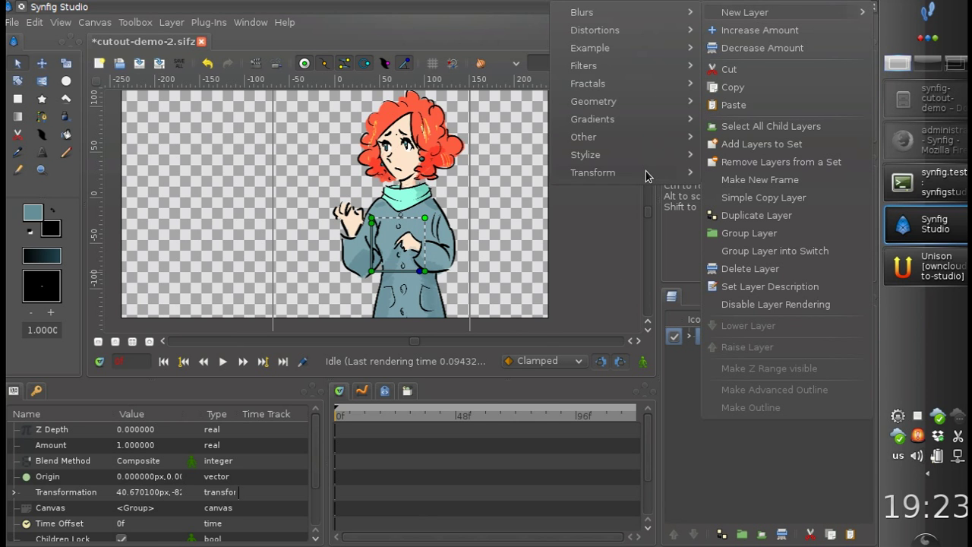
mouse_move(619, 136)
click(480, 207)
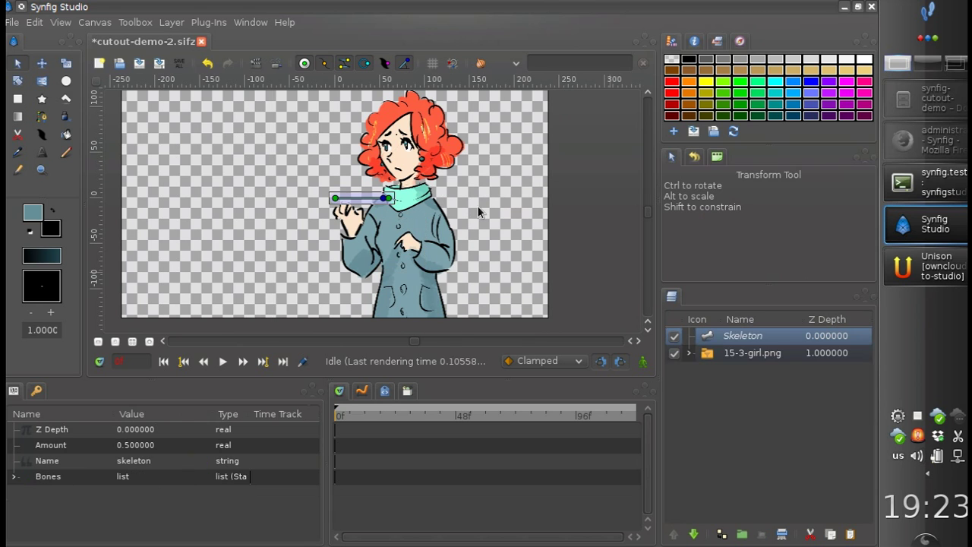
Position the skeleton's first bone vertically along the girl's torso, from the lower coat up to the scarf.
drag(335, 198, 405, 306)
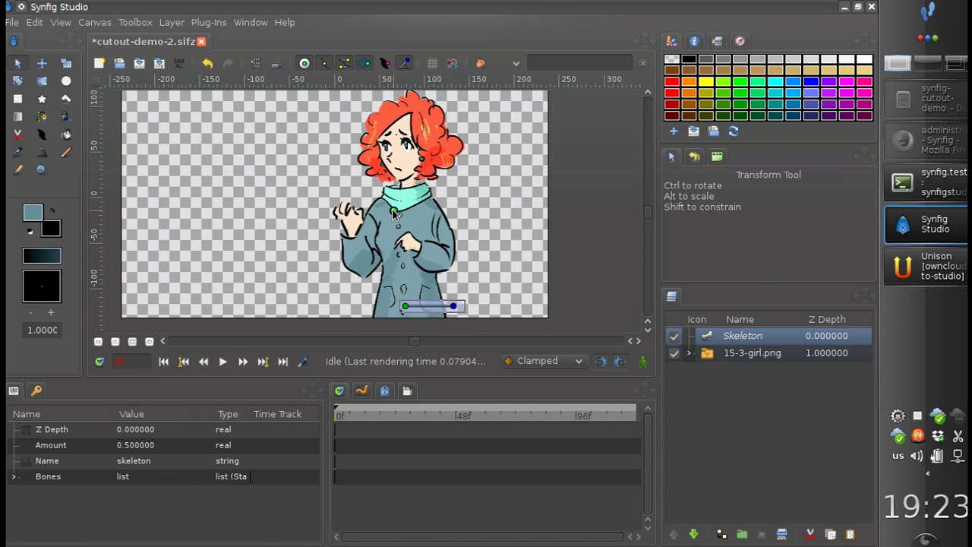
drag(403, 221, 406, 200)
drag(405, 306, 406, 310)
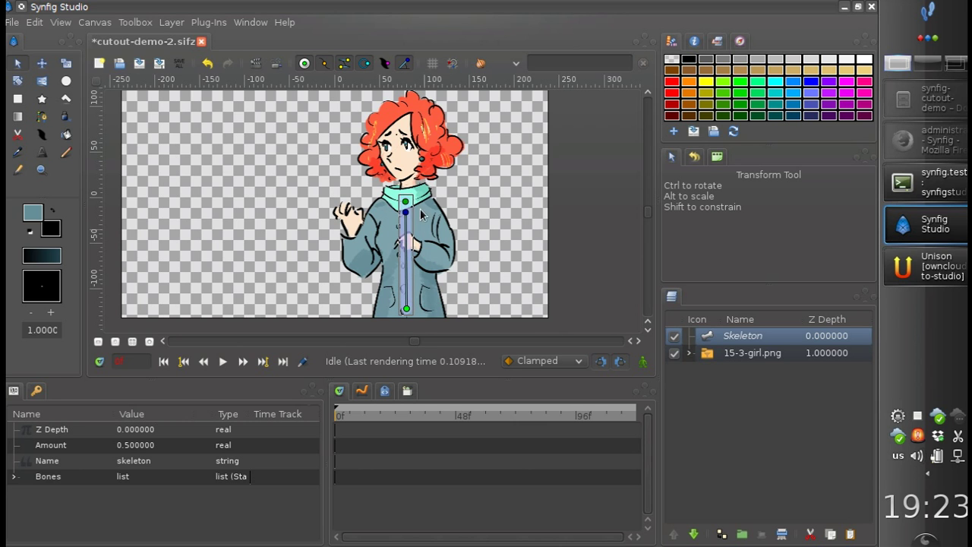
Create a child bone of the torso bone and fit it along the upper arm of the raised hand, from shoulder towards elbow.
right_click(405, 204)
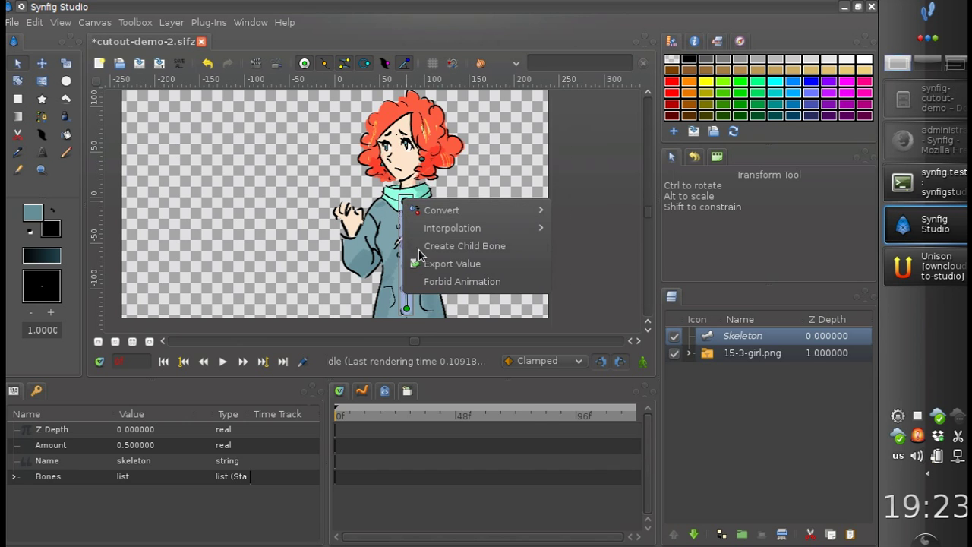
click(423, 247)
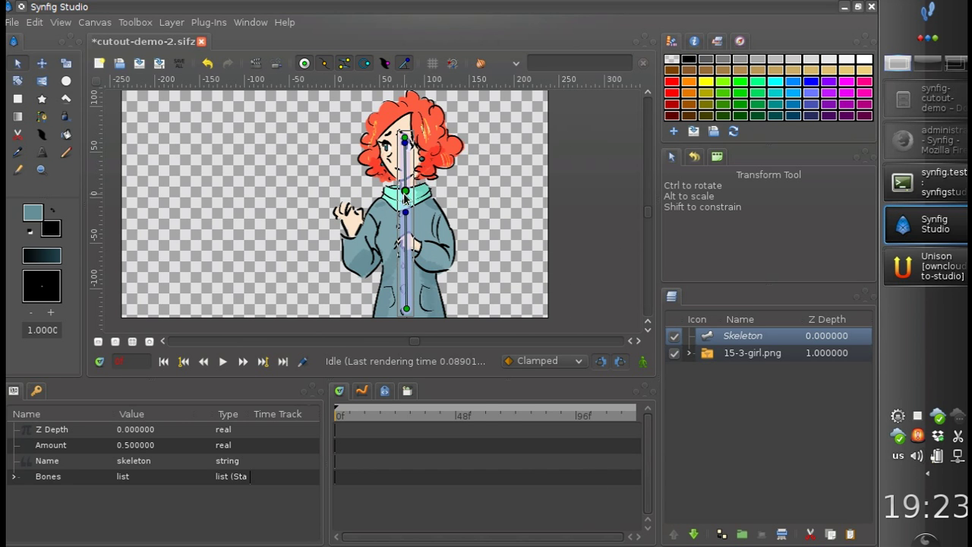
drag(375, 220, 379, 223)
drag(378, 171, 365, 256)
Create a child bone of the upper-arm bone and fit it along the forearm from the elbow to the wrist.
right_click(365, 260)
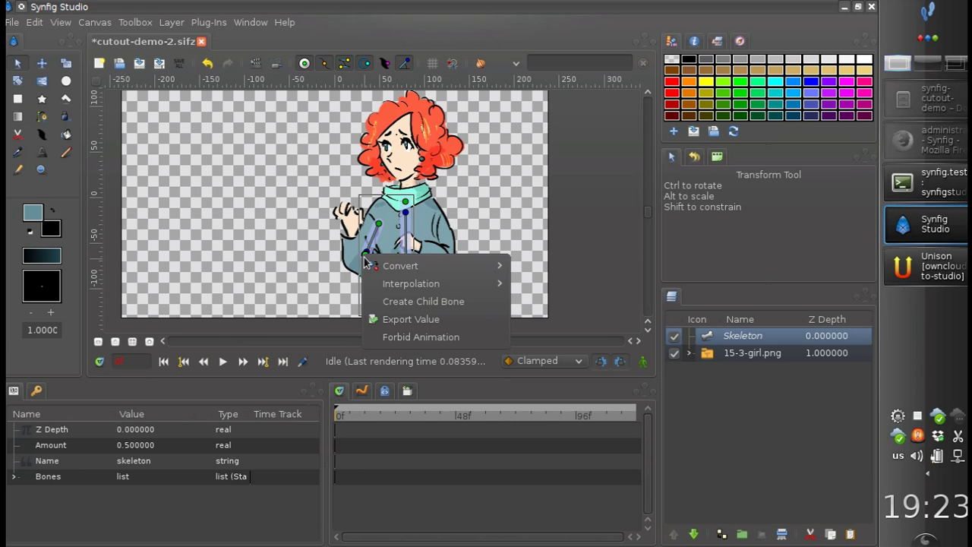
click(423, 301)
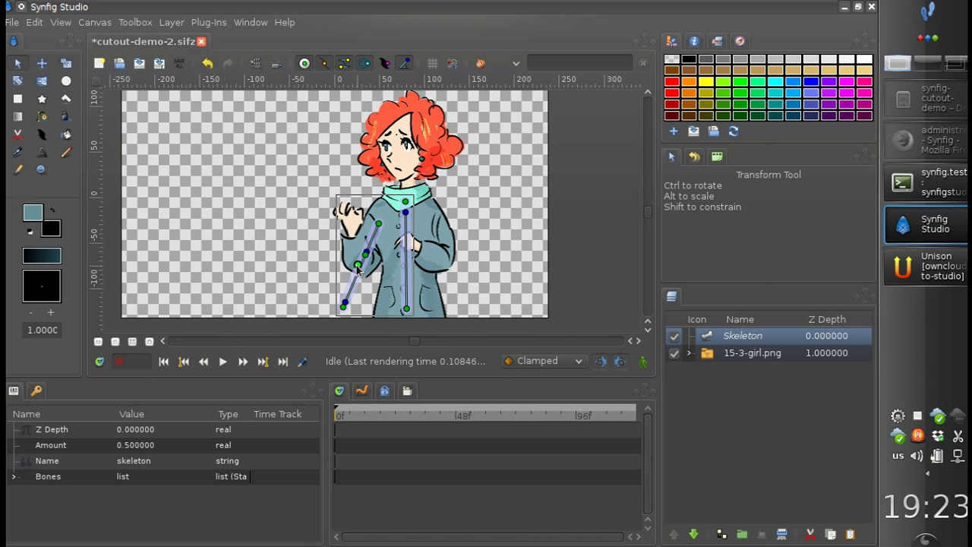
mouse_move(366, 255)
mouse_down()
mouse_move(377, 219)
mouse_move(363, 272)
mouse_move(359, 263)
mouse_up()
drag(345, 307, 372, 270)
scroll(351, 263, up, 2)
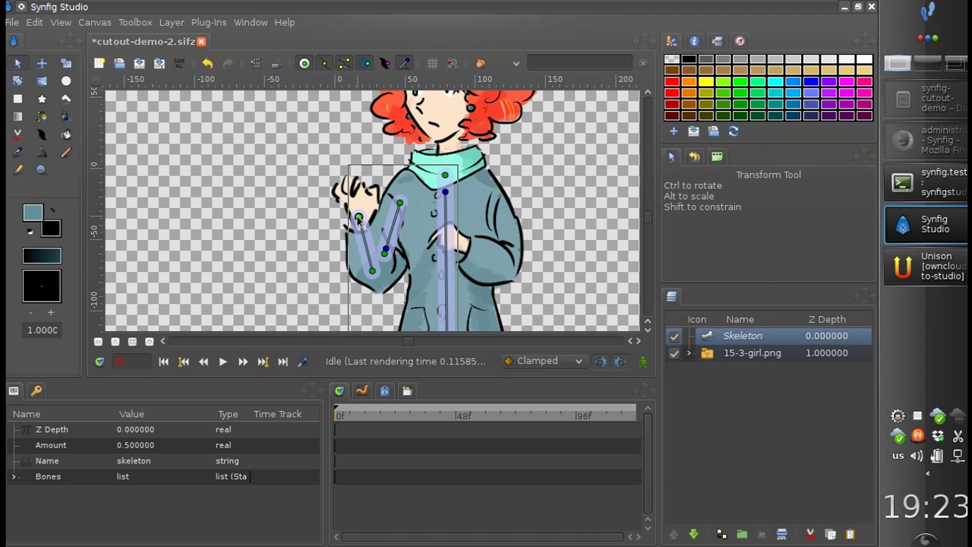
drag(360, 224, 361, 231)
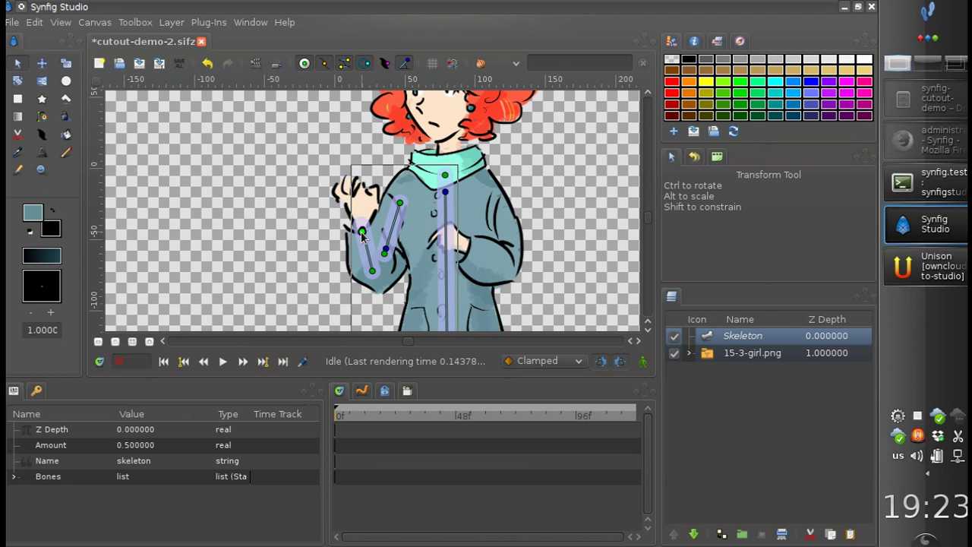
Create a child bone of the forearm bone and shorten it to fit the raised hand from wrist to fingertips.
right_click(363, 233)
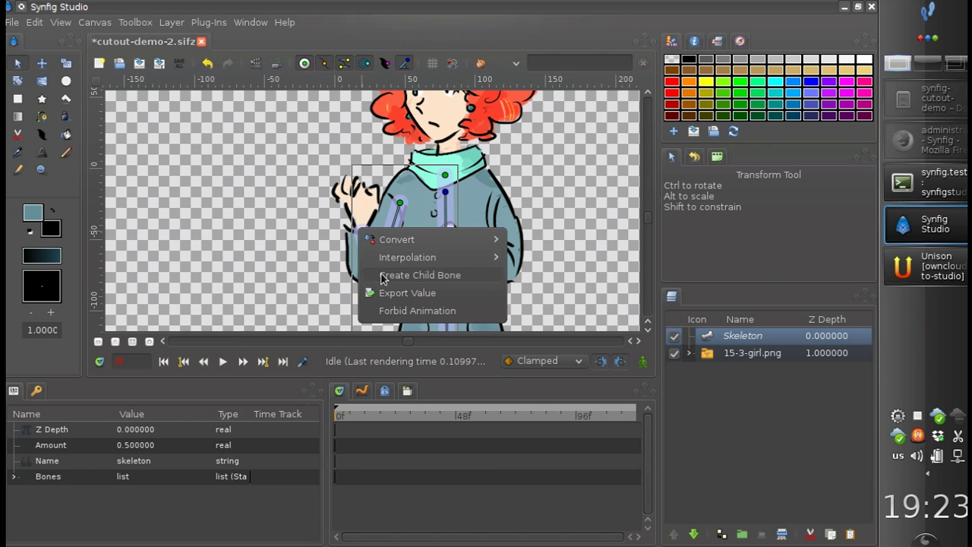
click(388, 276)
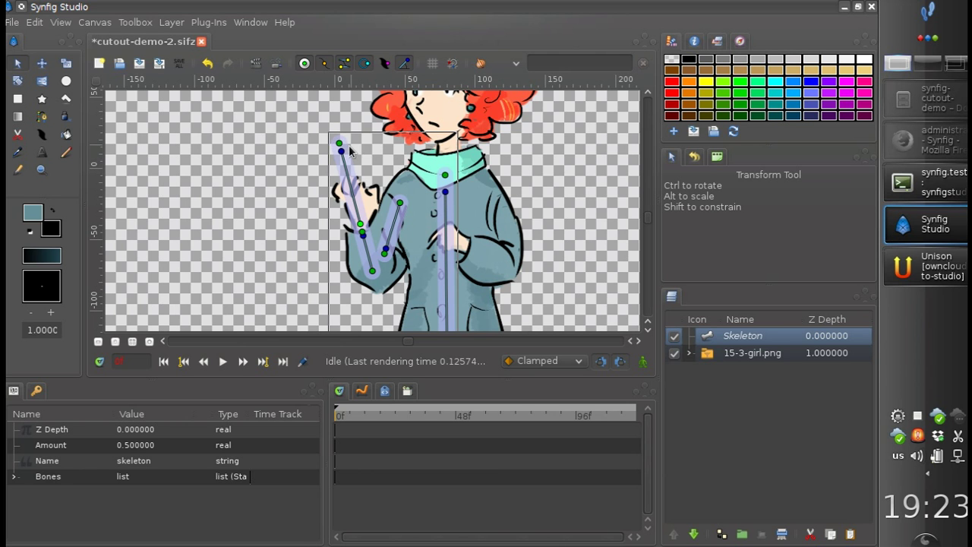
drag(346, 154, 355, 170)
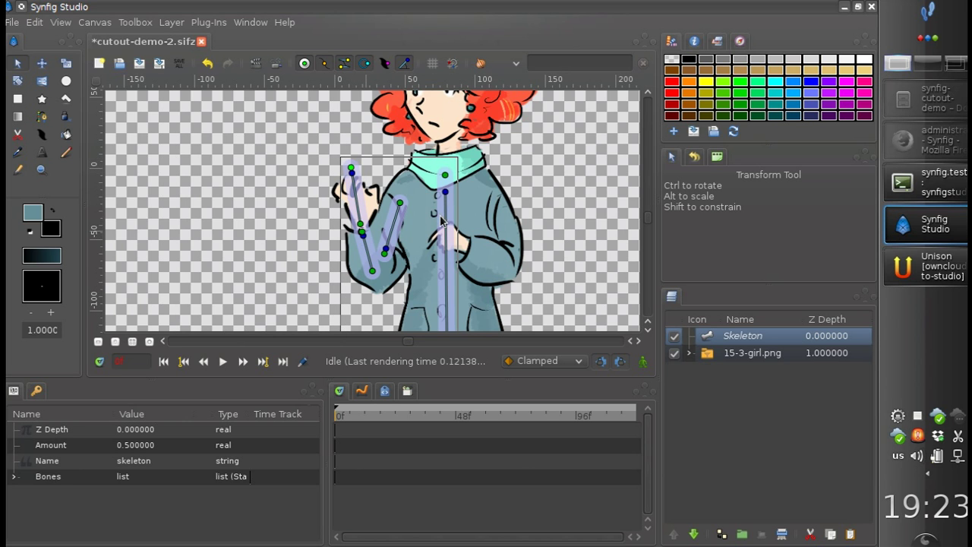
Hide the Skeleton layer and save the file.
click(674, 336)
key(ctrl+s)
scroll(415, 251, down, 2)
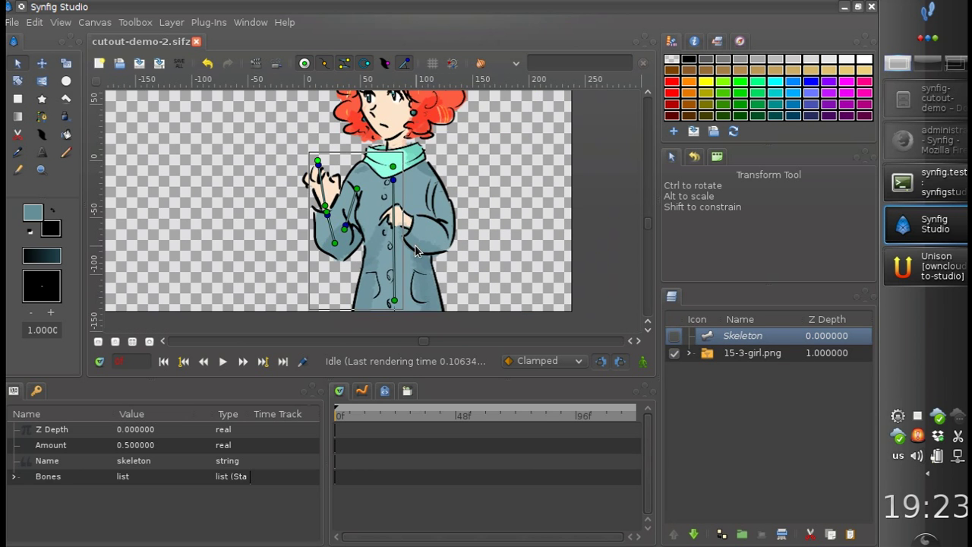
drag(395, 246, 409, 256)
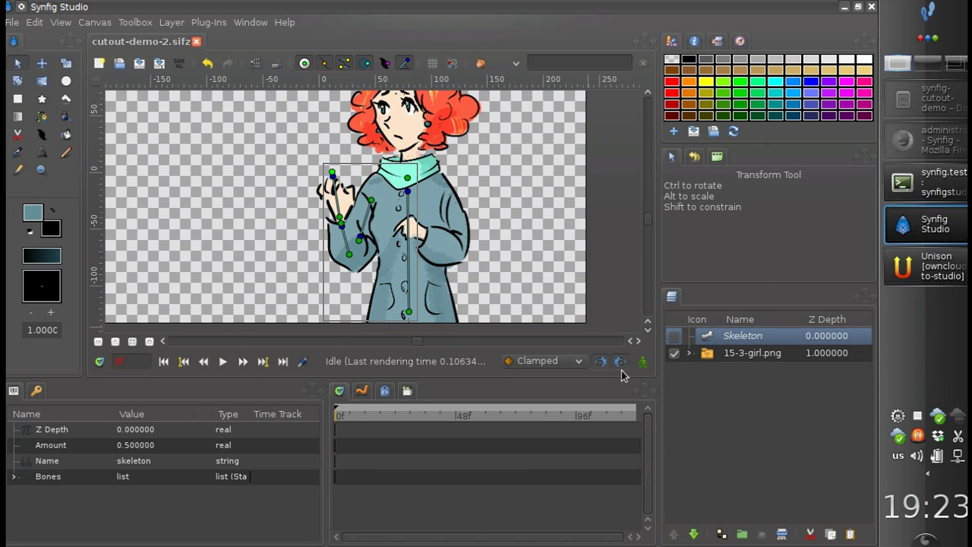
Duplicate the 15-3-girl.png layer and hide the lower copy.
click(709, 355)
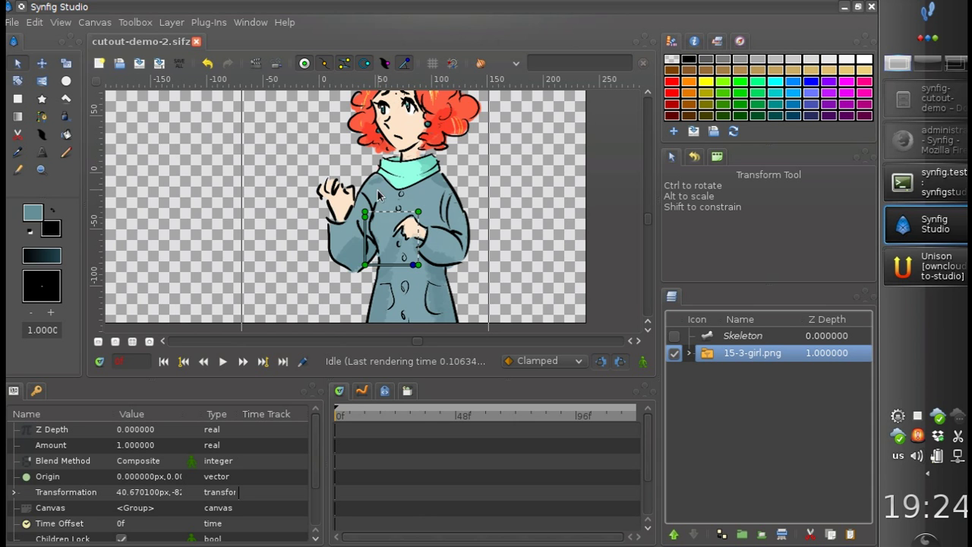
scroll(420, 222, down, 1)
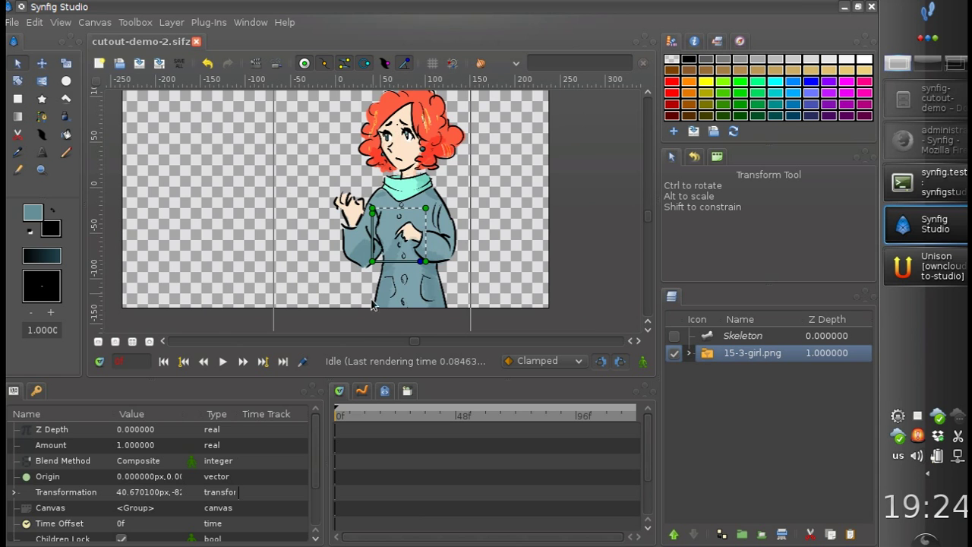
scroll(448, 175, up, 3)
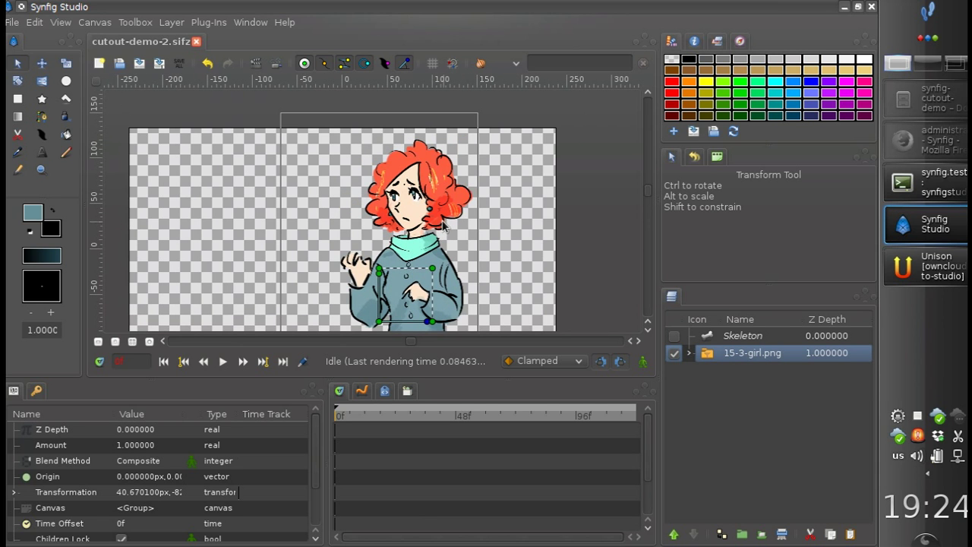
drag(371, 266, 395, 221)
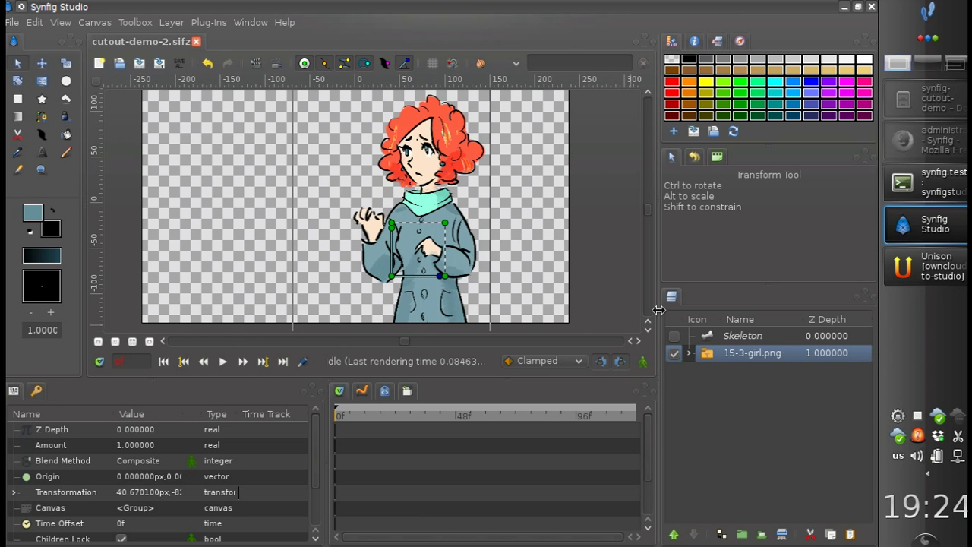
click(723, 533)
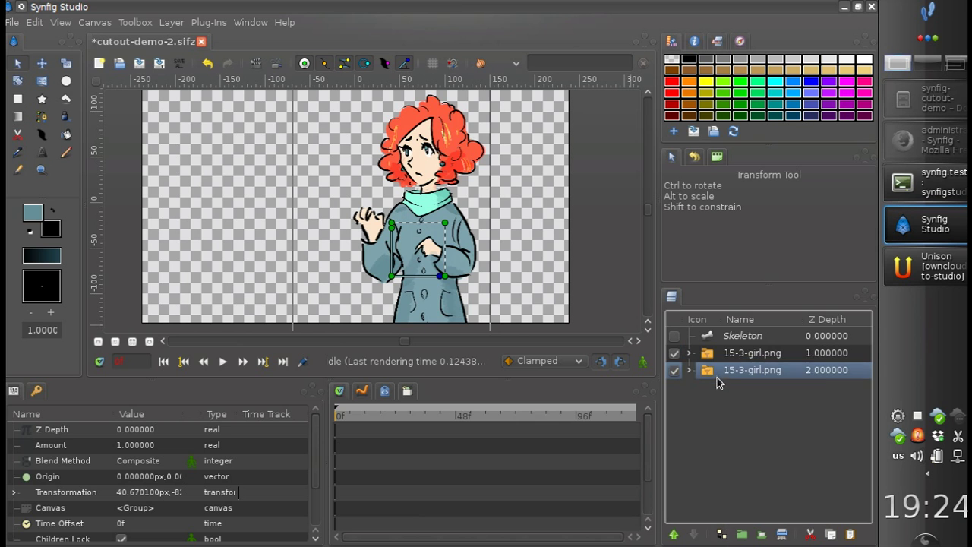
click(673, 375)
Cut out the girl's raised hand from the upper 15-3-girl.png layer with the Cutout Tool, tracing around it down to the wrist.
click(710, 355)
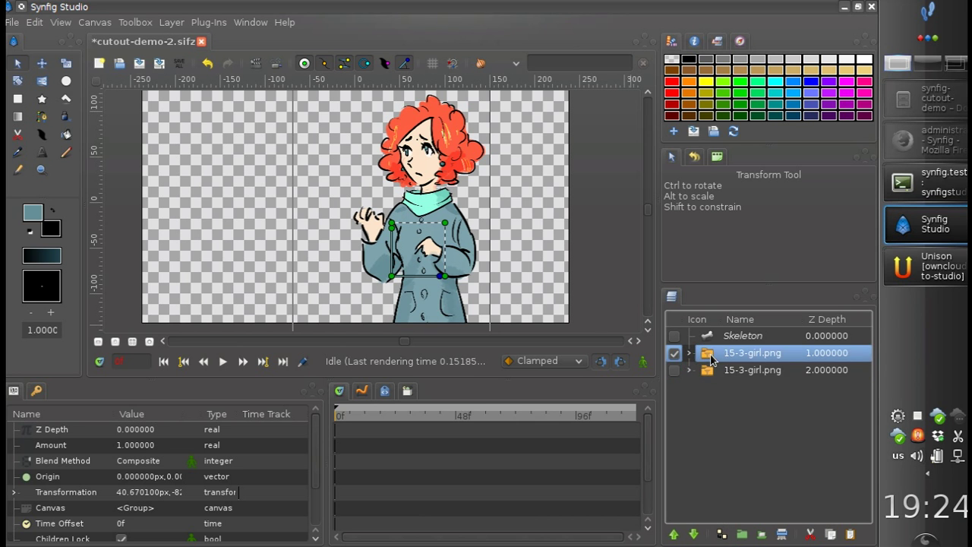
drag(384, 255, 412, 269)
scroll(414, 269, up, 1)
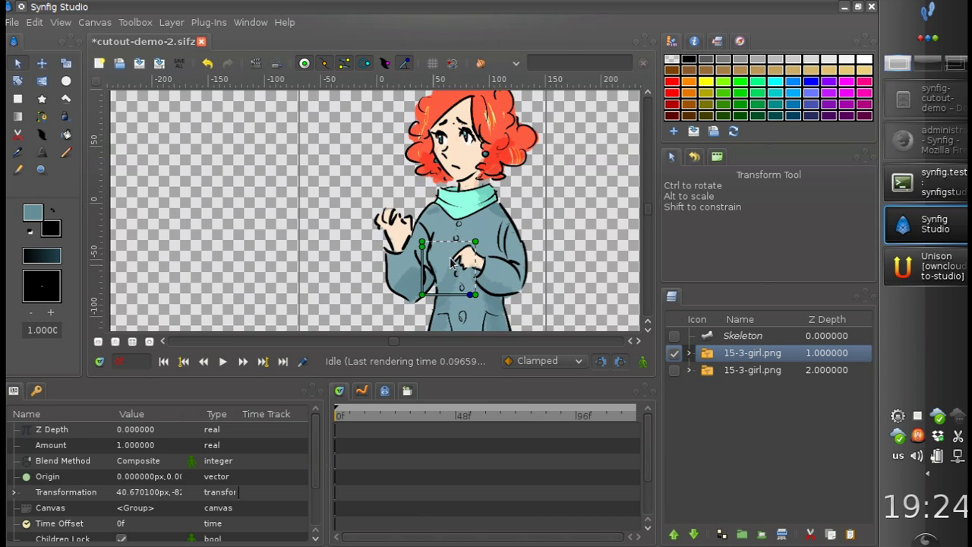
drag(458, 245, 407, 253)
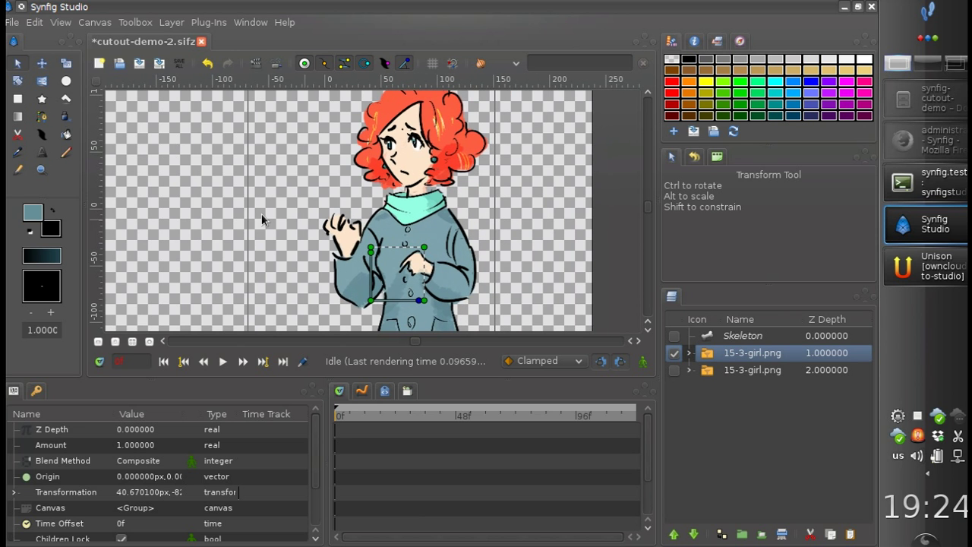
click(19, 135)
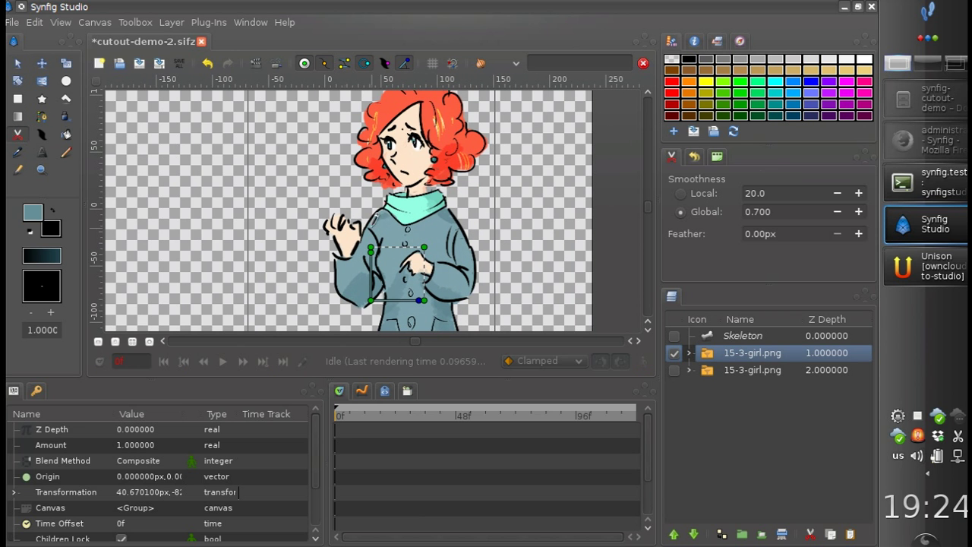
scroll(307, 250, up, 3)
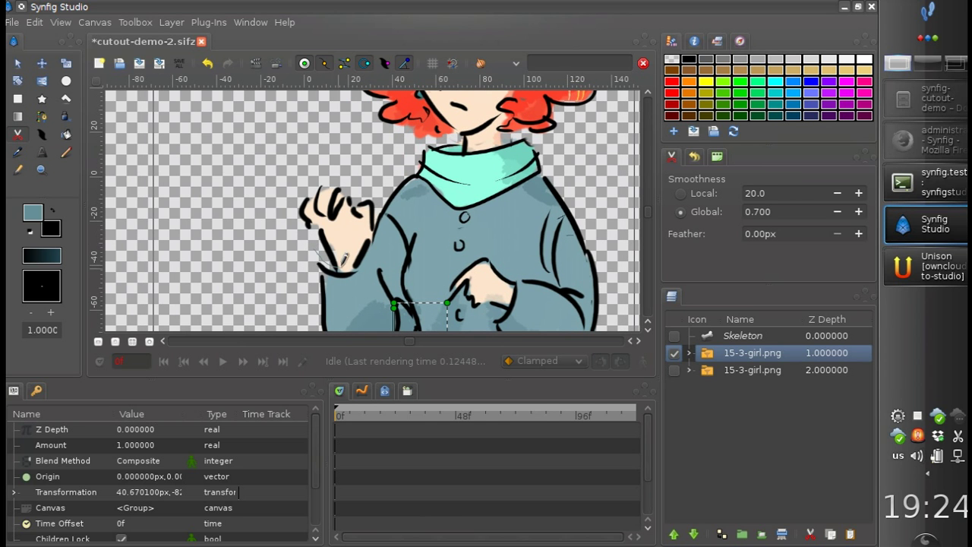
mouse_move(348, 162)
mouse_down()
mouse_move(319, 171)
mouse_move(298, 190)
mouse_move(313, 247)
mouse_up()
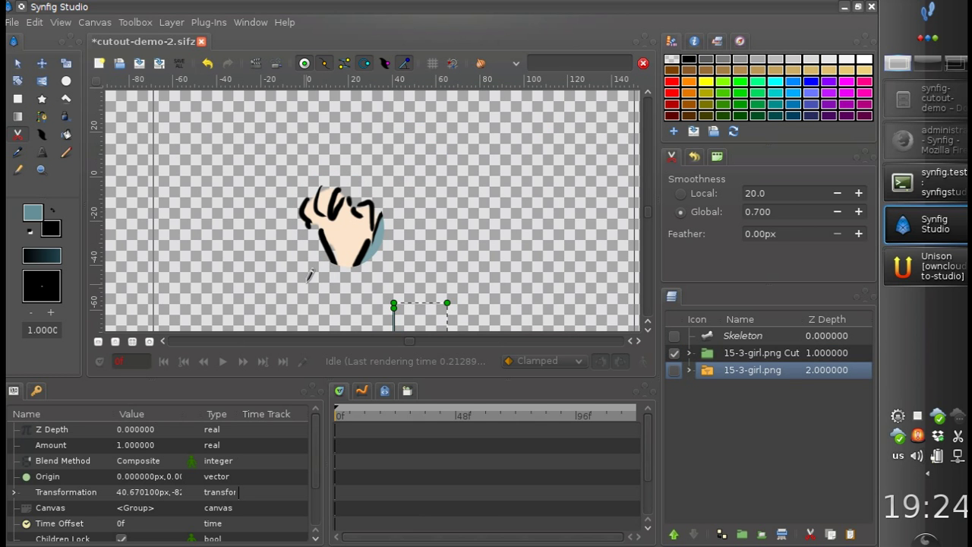
Reshape the Mask inside the 15-3-girl.png Cut group so it follows the wrist and excludes the blue coat beside the raised hand.
click(760, 353)
click(689, 353)
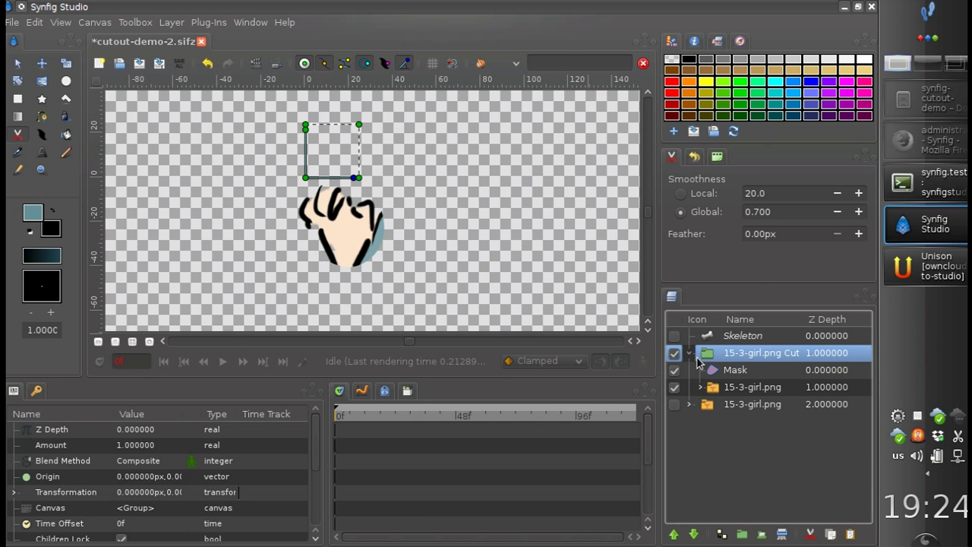
click(727, 371)
click(17, 63)
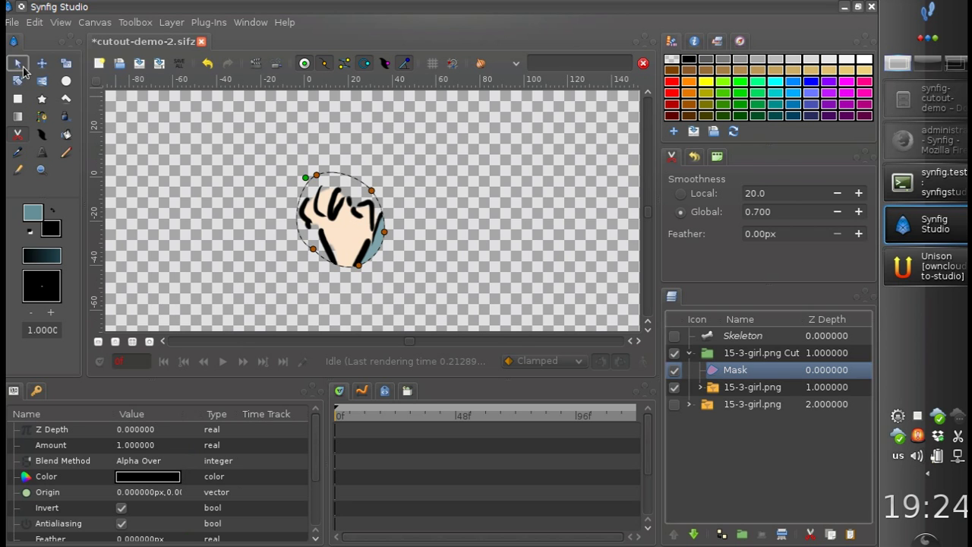
drag(373, 236, 353, 275)
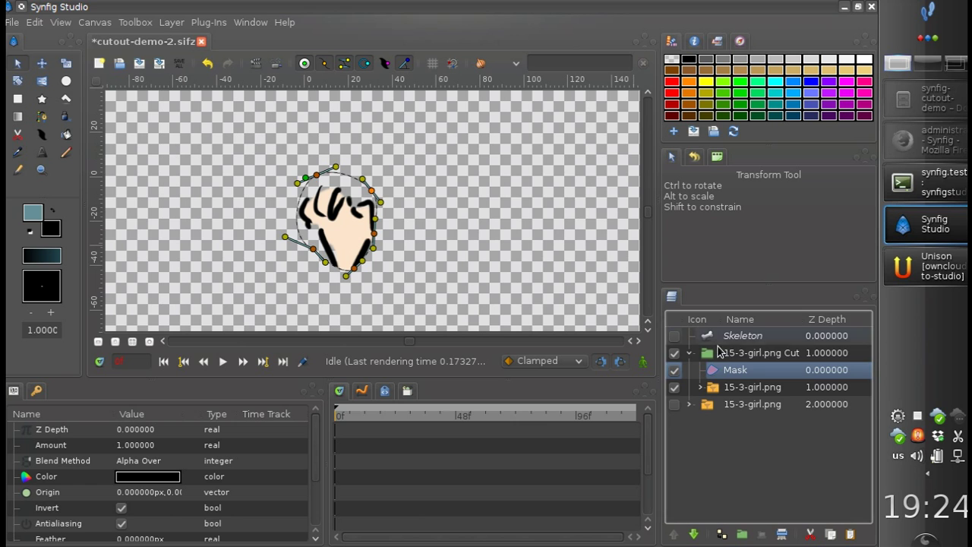
Rename the 15-3-girl.png Cut group as hand-1.
click(760, 353)
double_click(764, 352)
text(h)
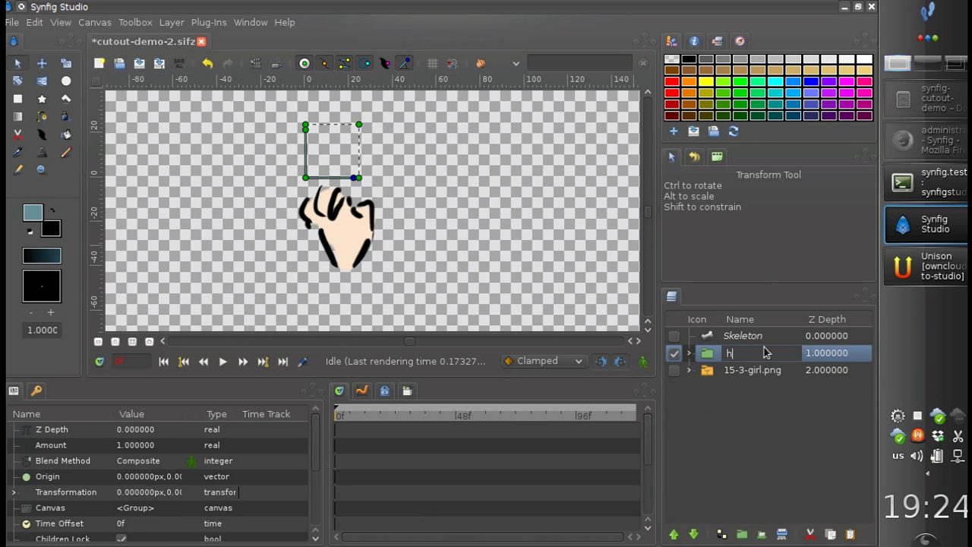
text(and-1)
key(Return)
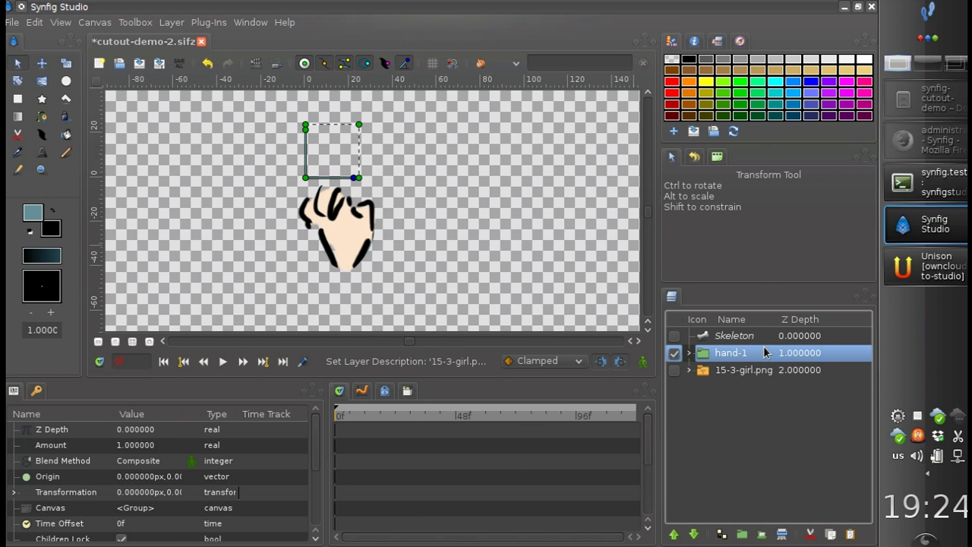
Hide hand-1, show and duplicate the 15-3-girl.png layer, and hide the lower copy.
scroll(397, 216, down, 4)
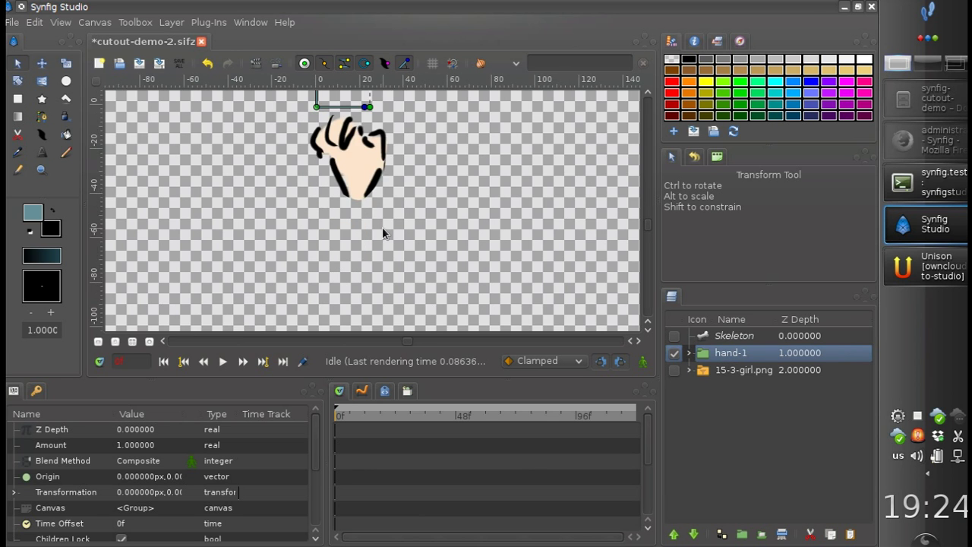
click(674, 352)
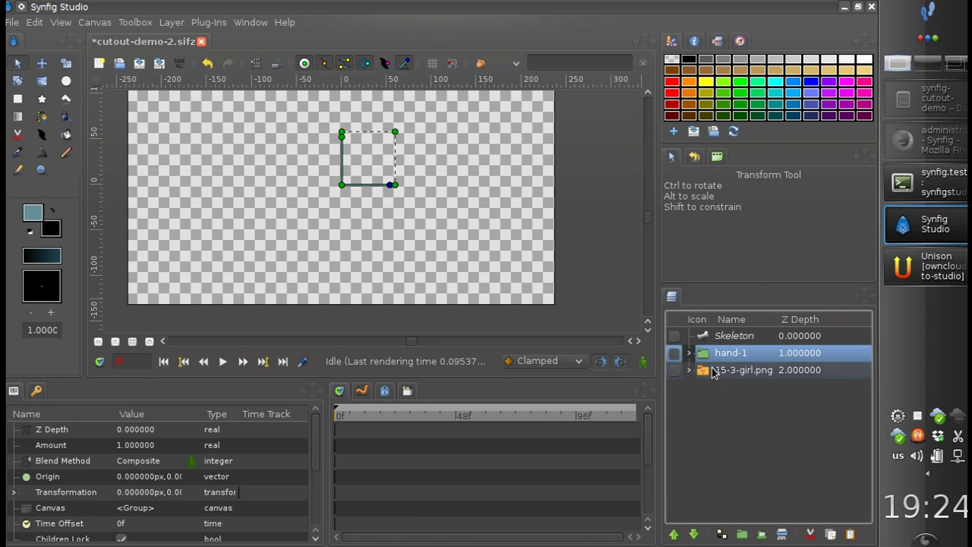
click(683, 372)
click(674, 372)
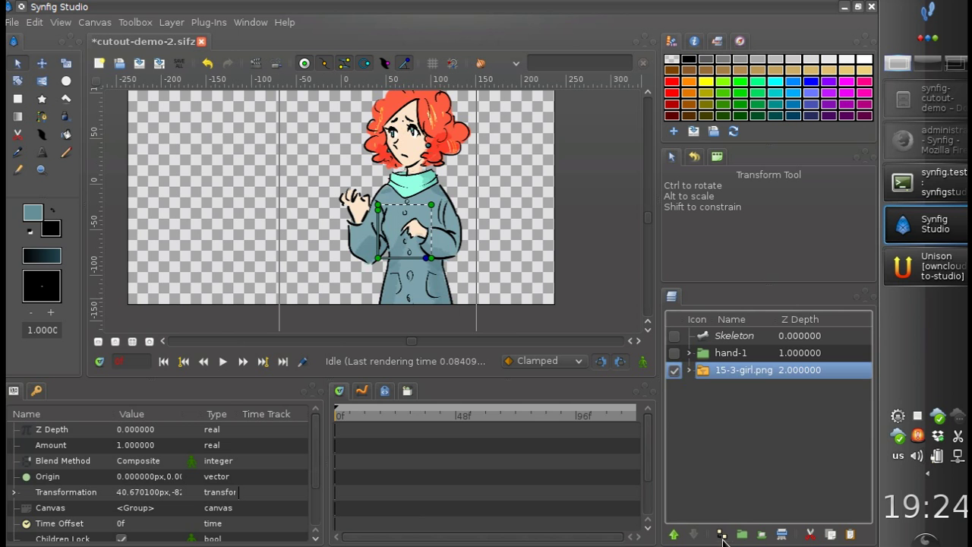
click(722, 535)
click(675, 388)
click(712, 372)
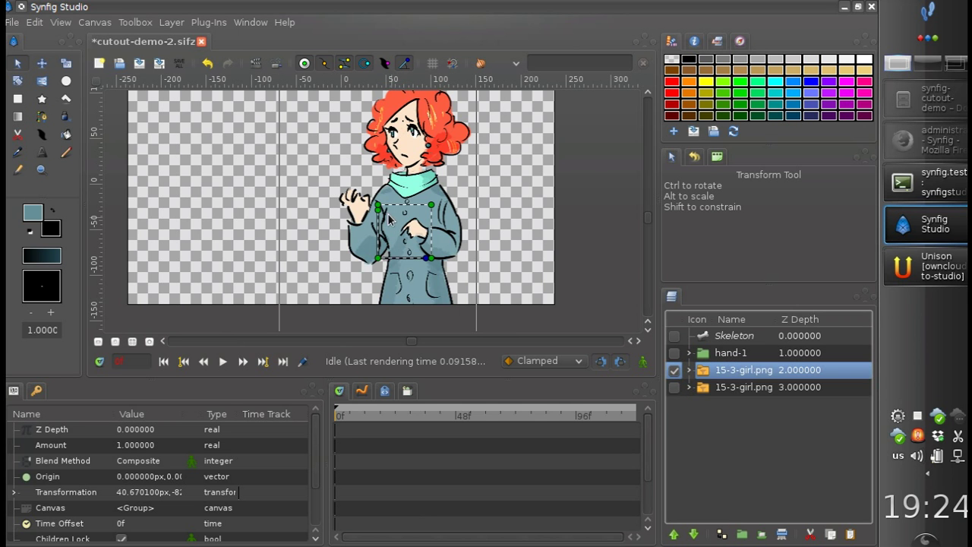
Cut out the girl's raised forearm from the upper 15-3-girl.png layer with the Cutout Tool, tracing from wrist to elbow.
scroll(389, 217, up, 2)
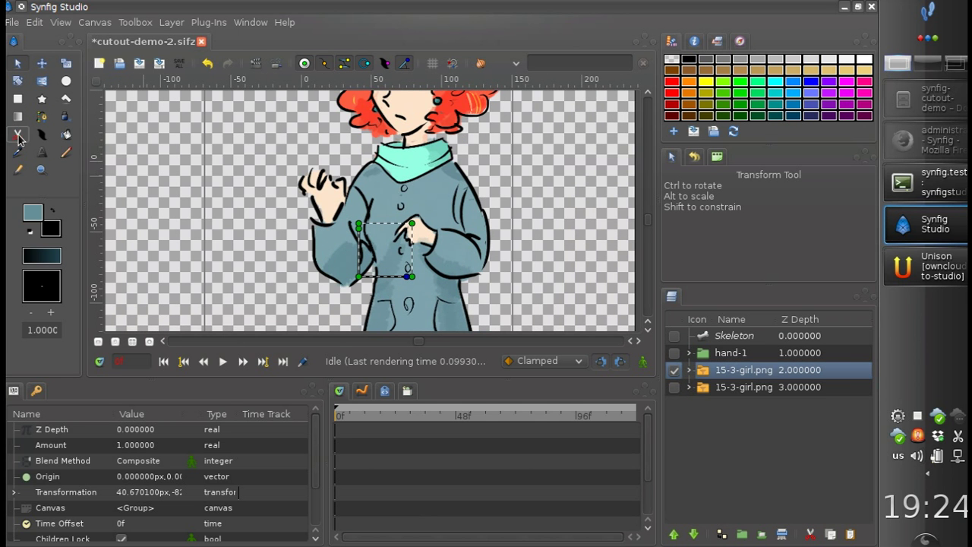
click(19, 135)
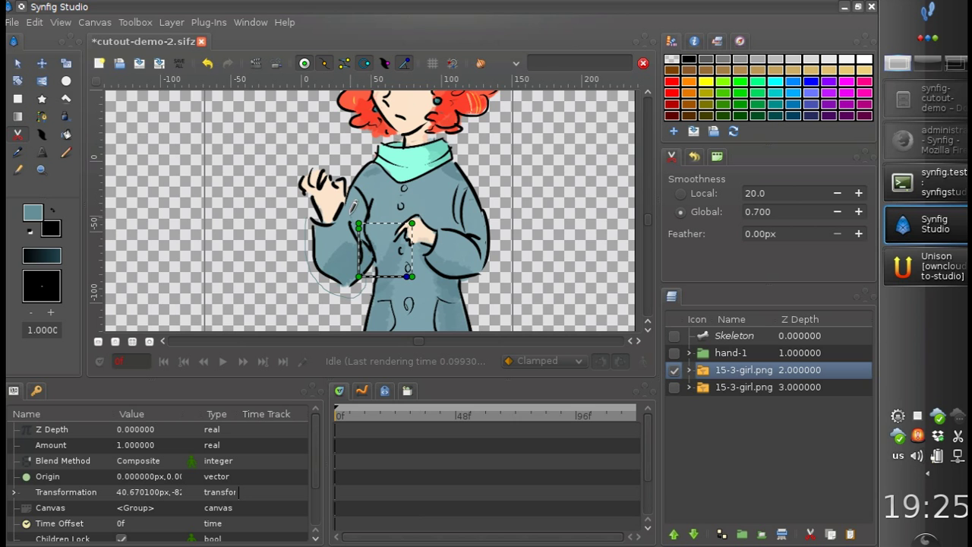
drag(313, 193, 312, 199)
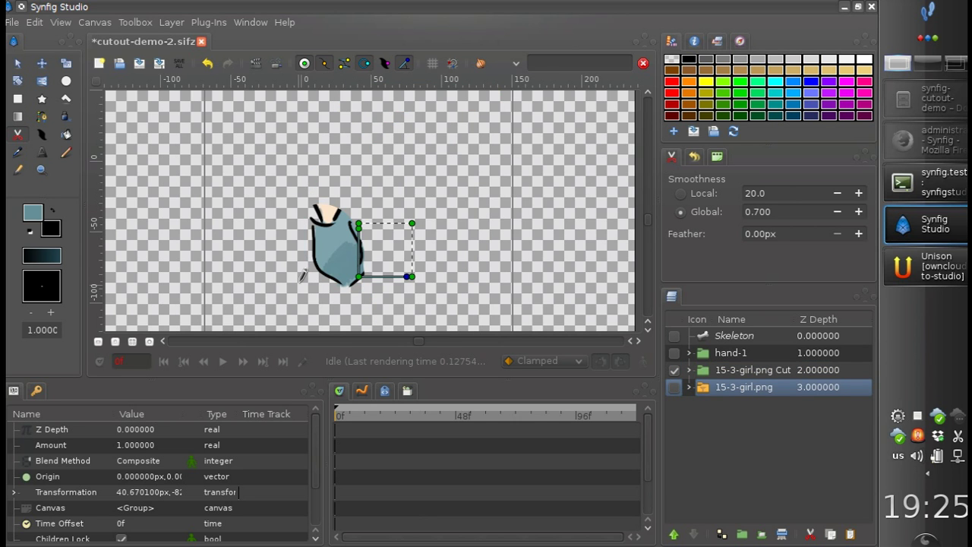
Adjust the forearm cutout's Mask vertices and tangents to follow the sleeve's inner outline.
click(689, 370)
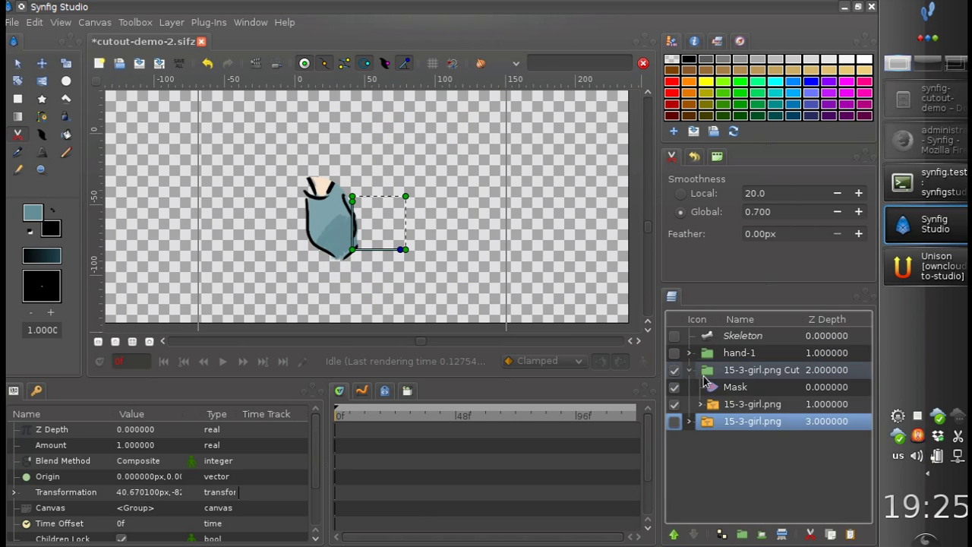
click(714, 388)
click(17, 64)
drag(409, 235, 446, 230)
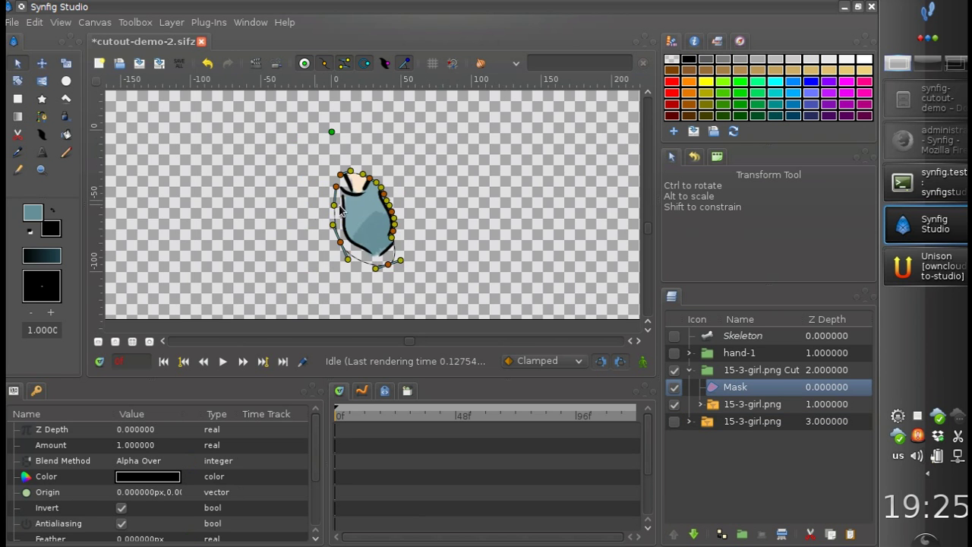
scroll(445, 230, up, 2)
drag(323, 209, 349, 234)
scroll(362, 223, up, 1)
drag(375, 195, 377, 215)
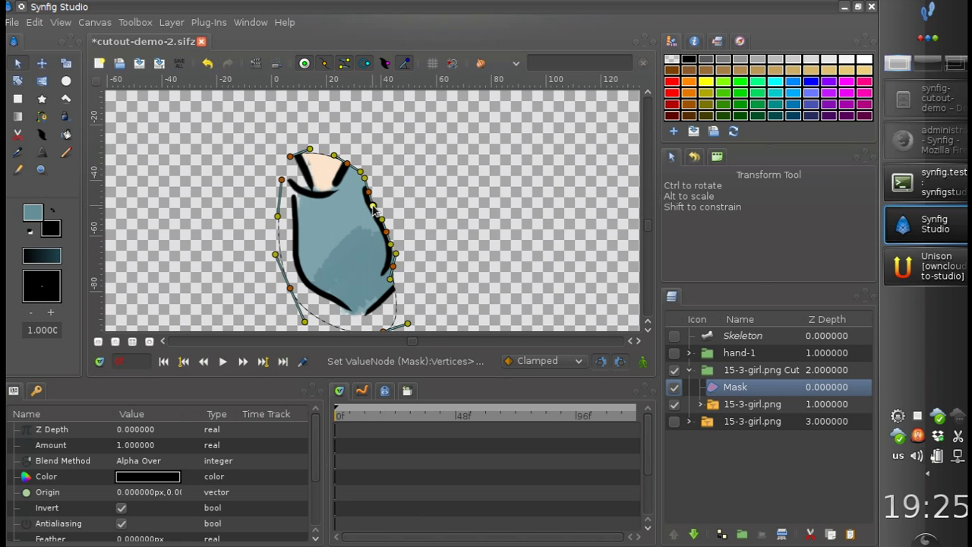
Tighten the forearm Mask around the elbow's lower outline and the wrist end of the sleeve.
drag(395, 254, 298, 216)
scroll(382, 293, down, 2)
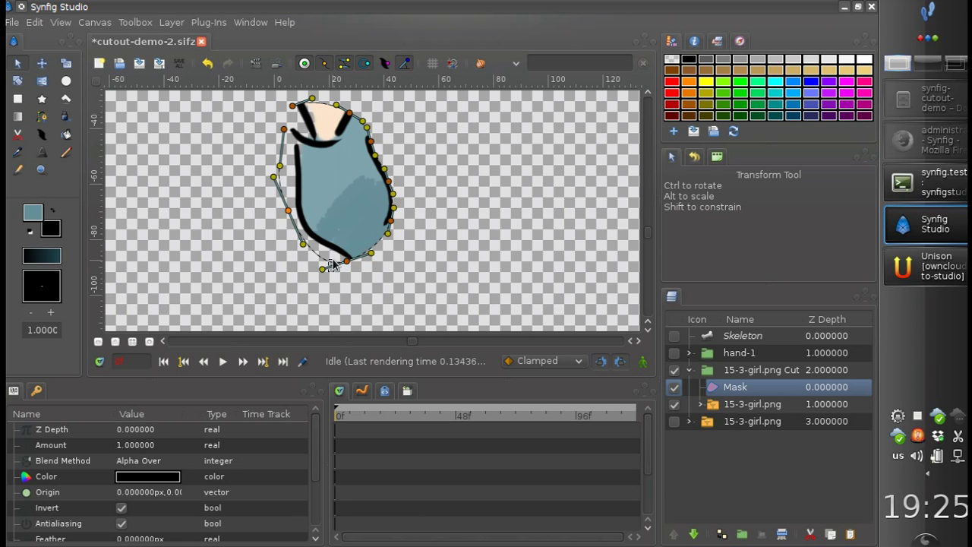
drag(321, 271, 336, 249)
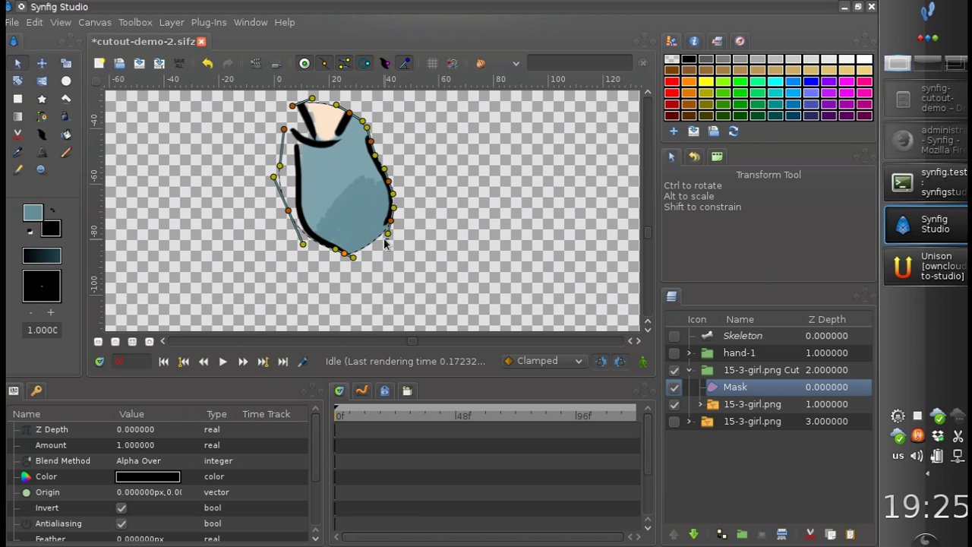
drag(388, 234, 388, 222)
scroll(350, 234, up, 5)
drag(287, 183, 302, 182)
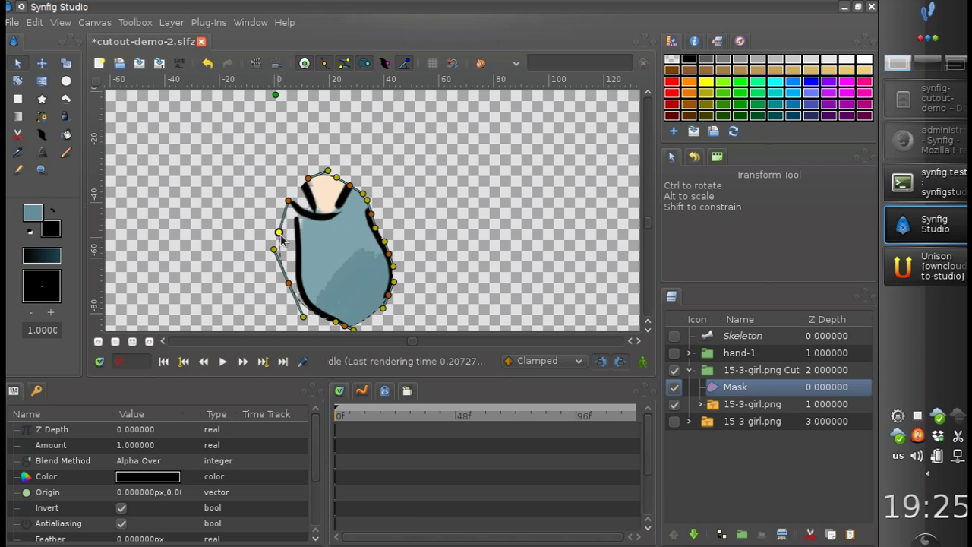
Collapse the forearm's 15-3-girl.png Cut group and rename it as hand-2.
click(700, 371)
click(690, 370)
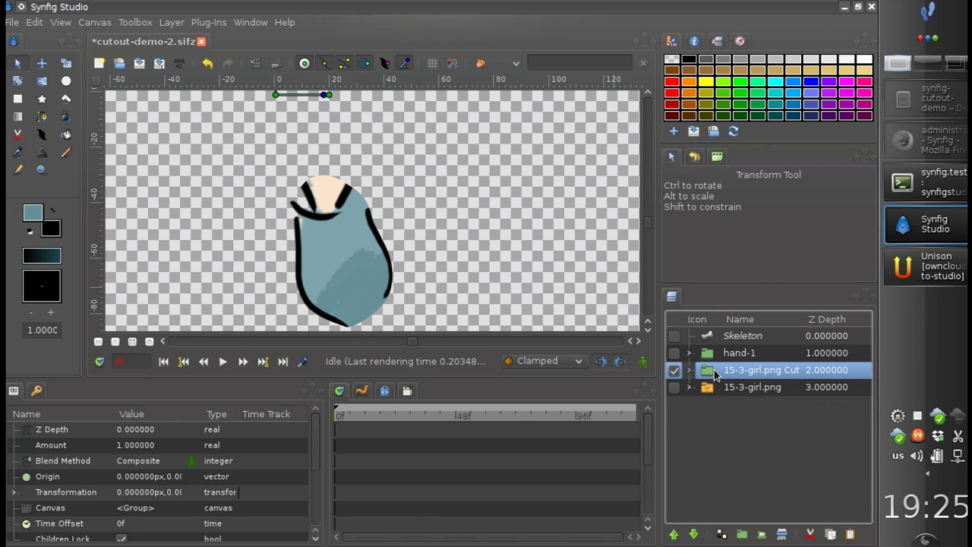
double_click(741, 371)
text(h)
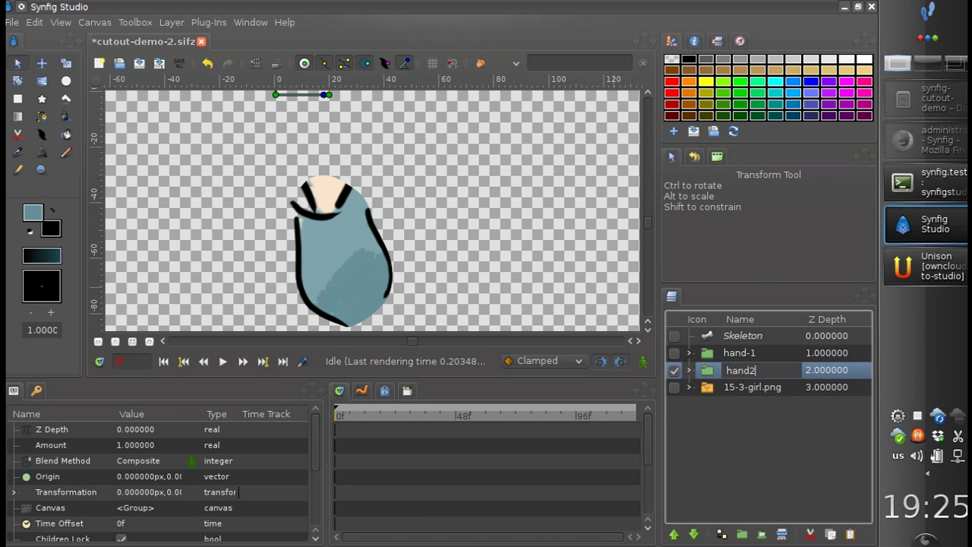
text(and-2)
key(Return)
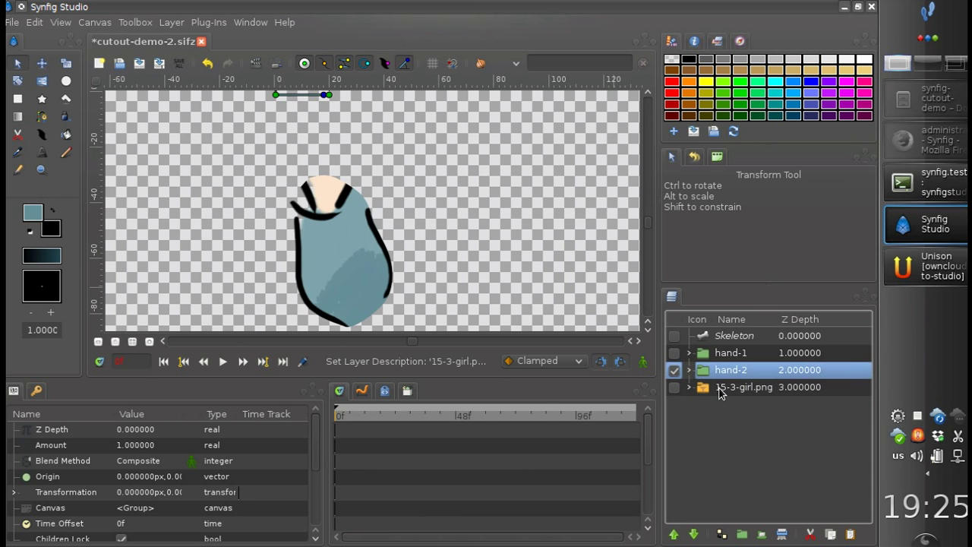
Duplicate the 15-3-girl.png layer, show only the upper copy, and hide hand-2.
click(737, 388)
click(724, 533)
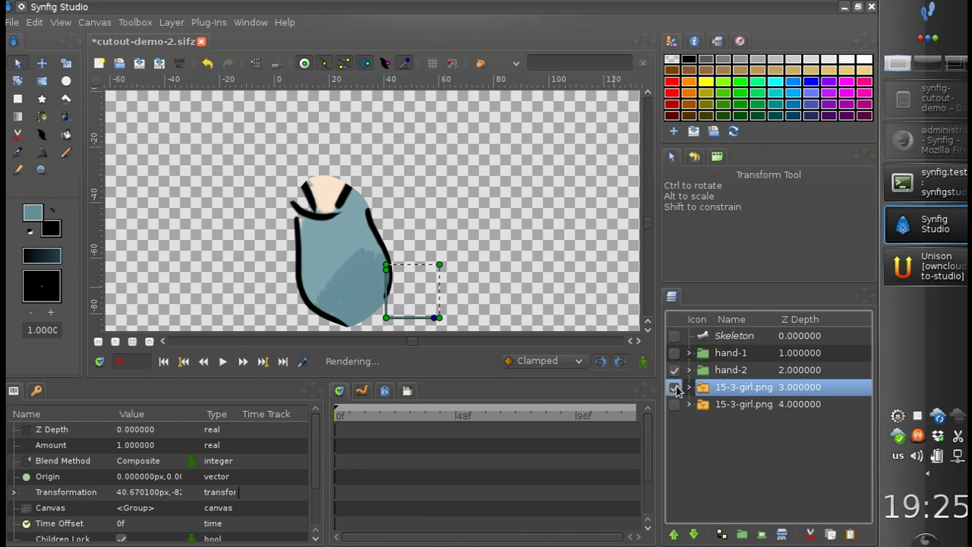
click(675, 387)
click(674, 370)
click(705, 389)
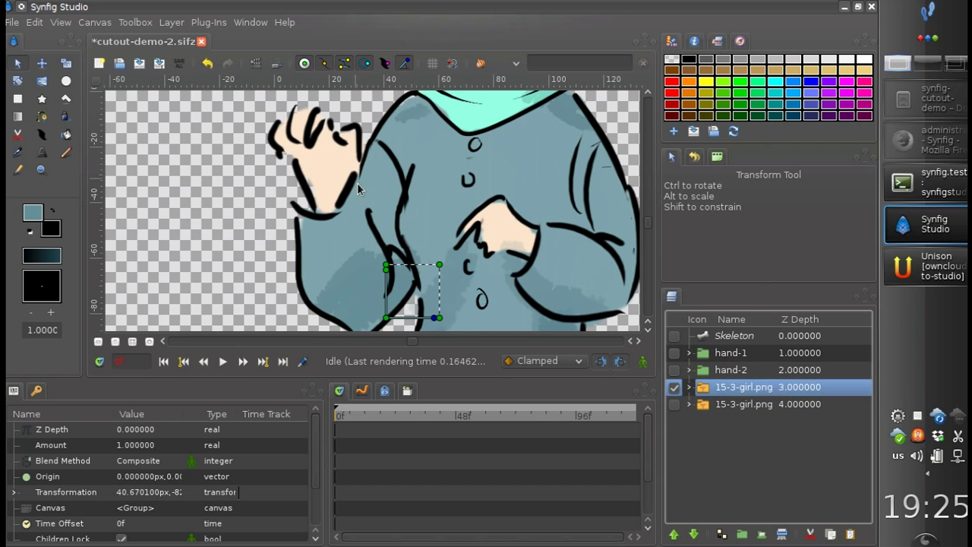
Cut out the girl's upper arm from the visible 15-3-girl.png layer with the Cutout Tool, tracing from shoulder to elbow.
drag(362, 227, 341, 191)
click(18, 134)
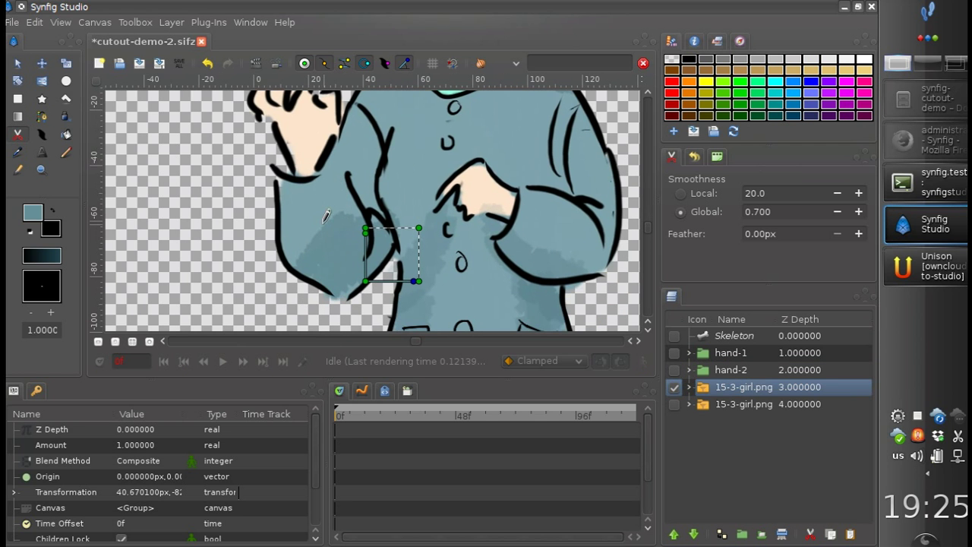
scroll(285, 175, down, 1)
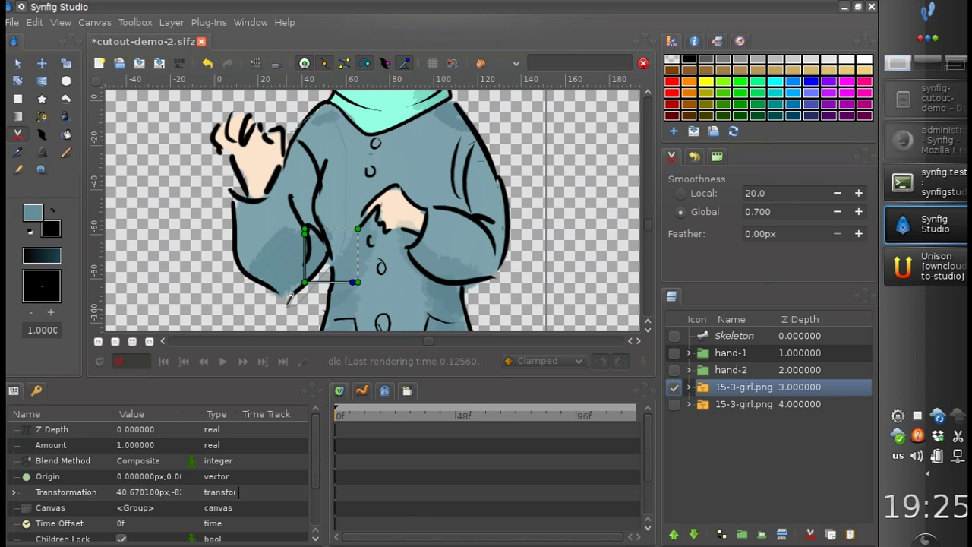
drag(259, 285, 239, 259)
drag(283, 128, 319, 293)
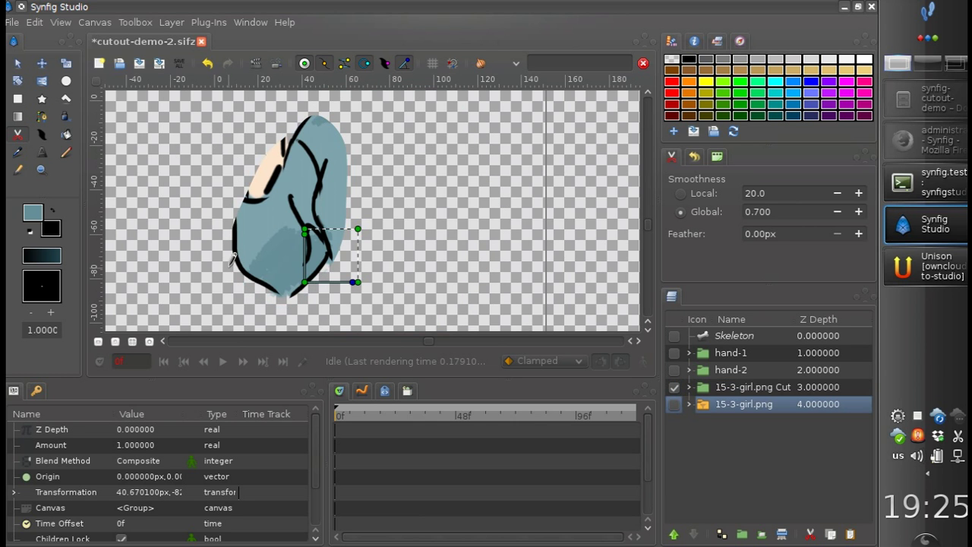
Move the upper-arm Mask's outer vertices inward to exclude the raised hand and most of the forearm.
click(728, 388)
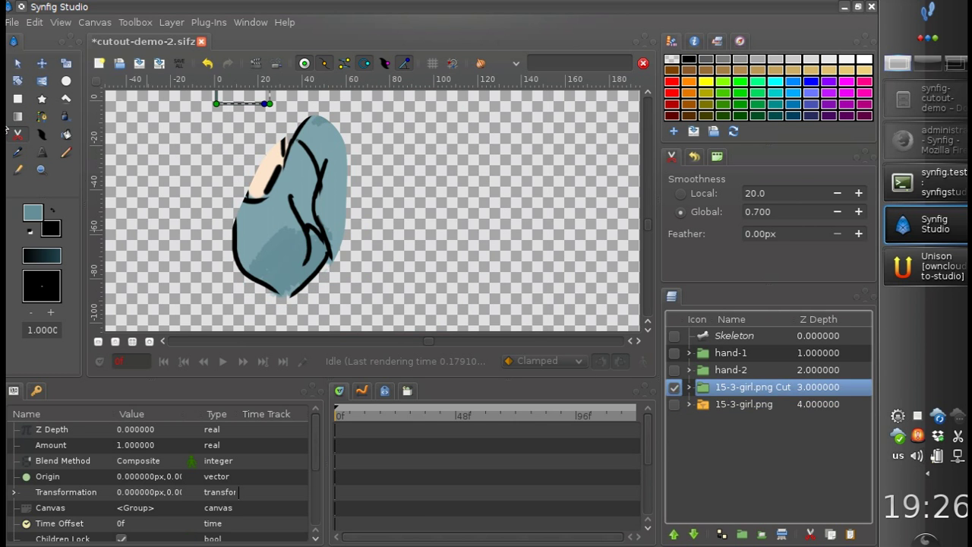
click(18, 64)
click(689, 387)
click(720, 405)
mouse_move(282, 140)
mouse_down()
mouse_move(293, 126)
mouse_move(292, 135)
mouse_up()
drag(244, 200, 261, 225)
drag(264, 161, 281, 172)
drag(234, 266, 280, 295)
Refine the upper-arm Mask along its outer edge, its torso side and the underside of the elbow.
right_click(290, 310)
click(334, 393)
drag(250, 246, 267, 223)
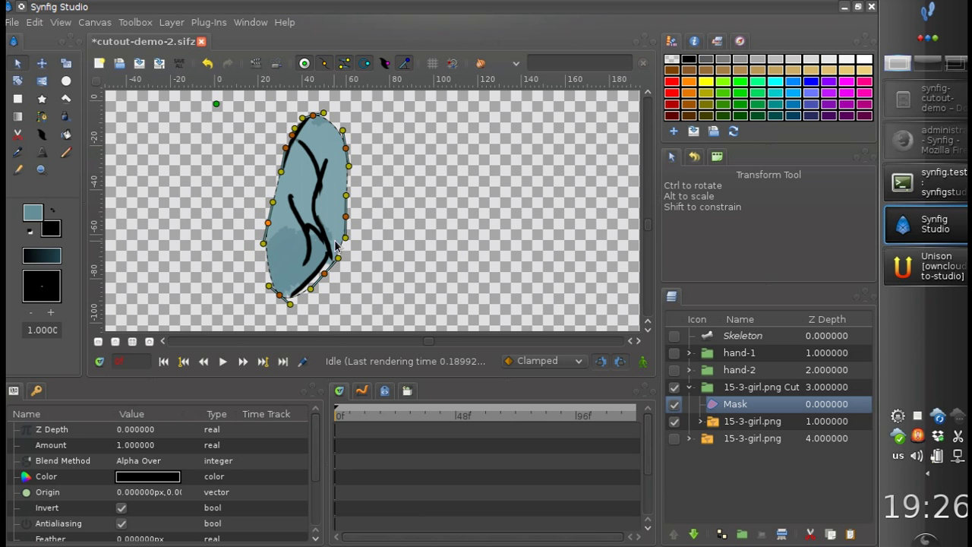
drag(346, 217, 337, 209)
drag(325, 273, 335, 250)
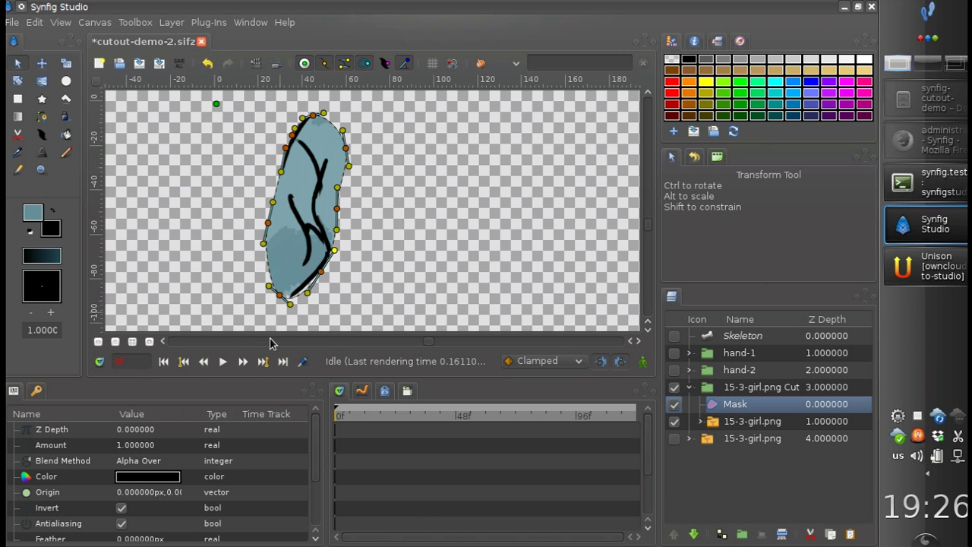
Select the 15-3-girl.png layer inside the upper-arm group and set the fill color to the sleeve's sampled blue-grey.
click(715, 427)
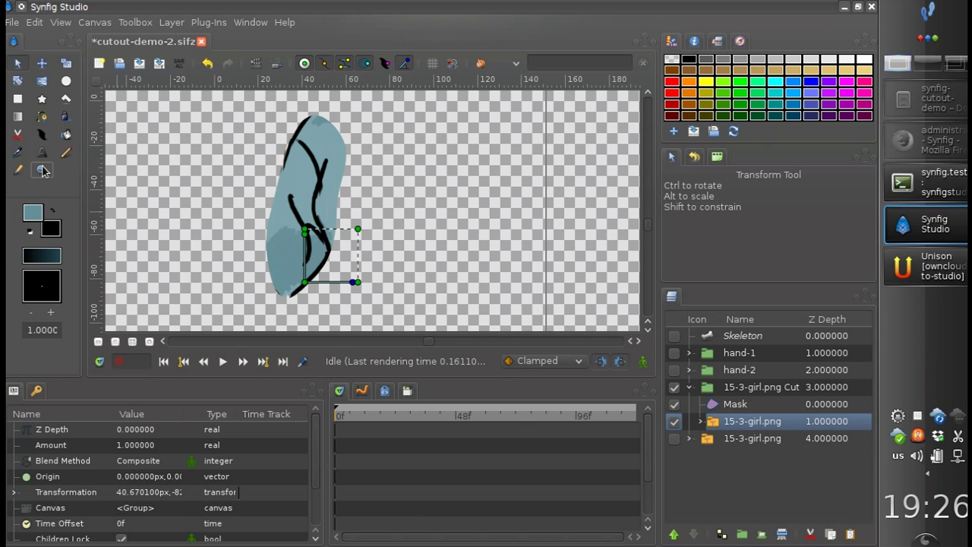
click(16, 153)
click(52, 210)
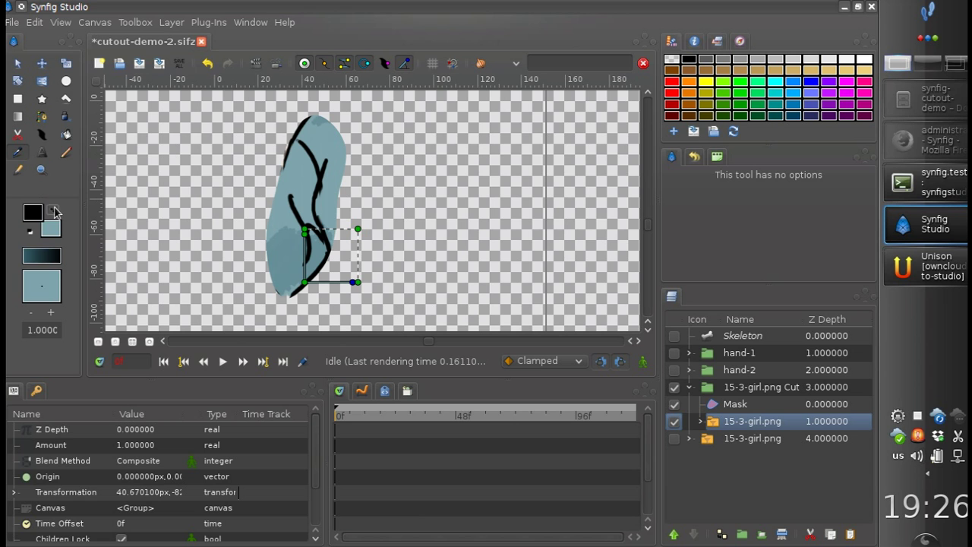
Draw filled spline regions in the sleeve color over the crease lines along the middle of the upper arm.
click(42, 118)
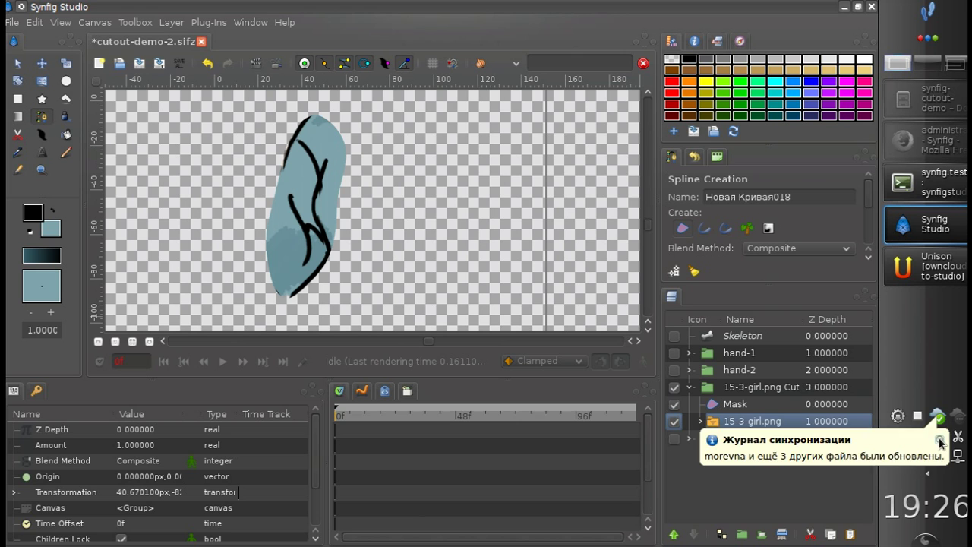
click(941, 441)
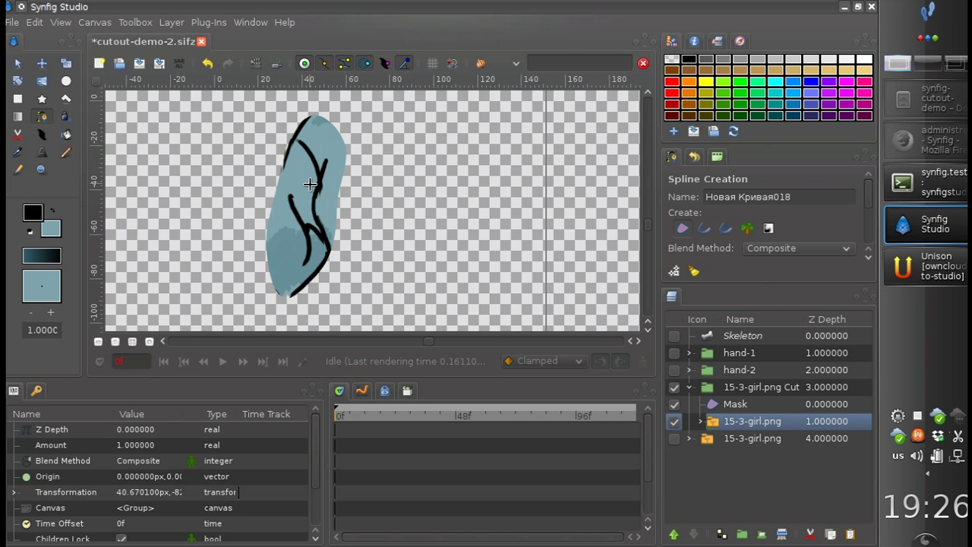
drag(307, 180, 304, 206)
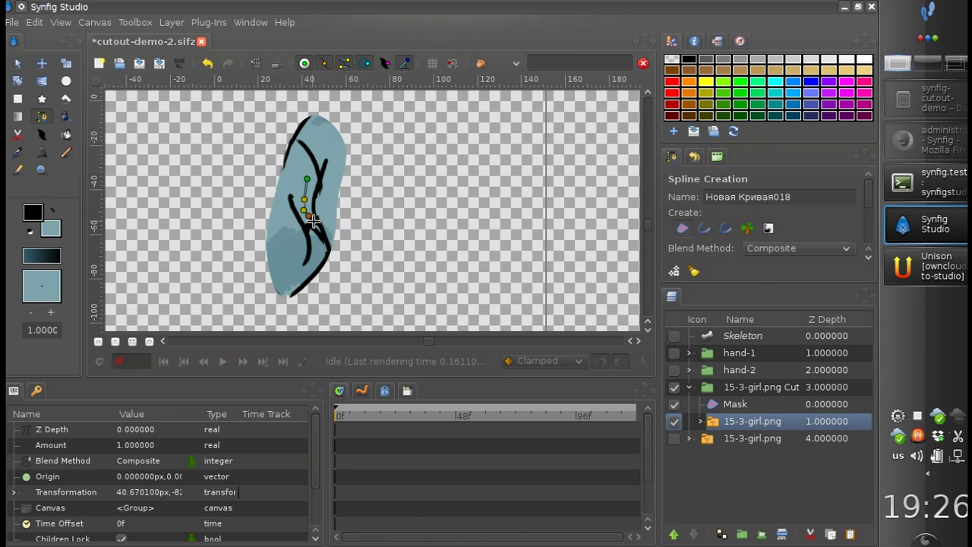
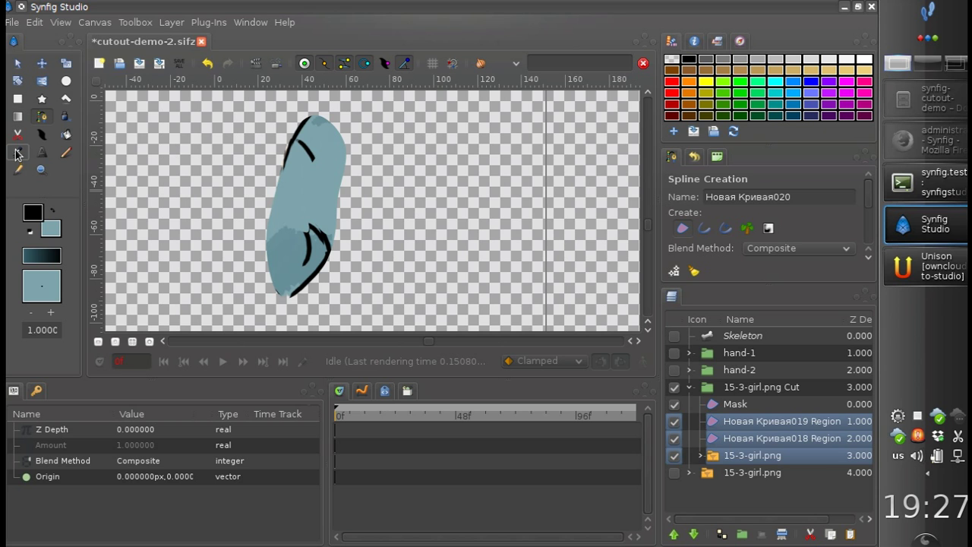
Sample the darker sleeve shade near the elbow as the fill color and draw a filled spline region over the elbow's inner crease line.
click(18, 155)
click(59, 215)
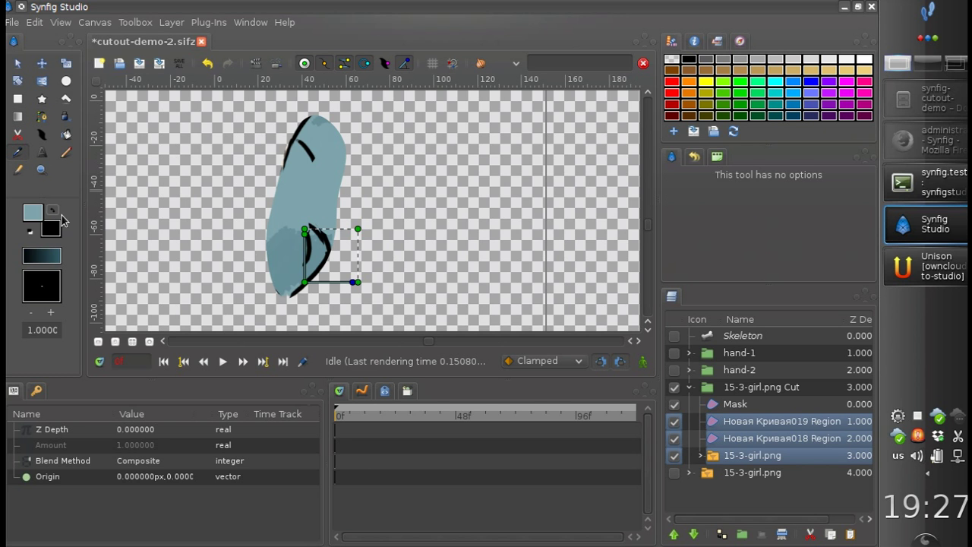
click(283, 258)
click(53, 214)
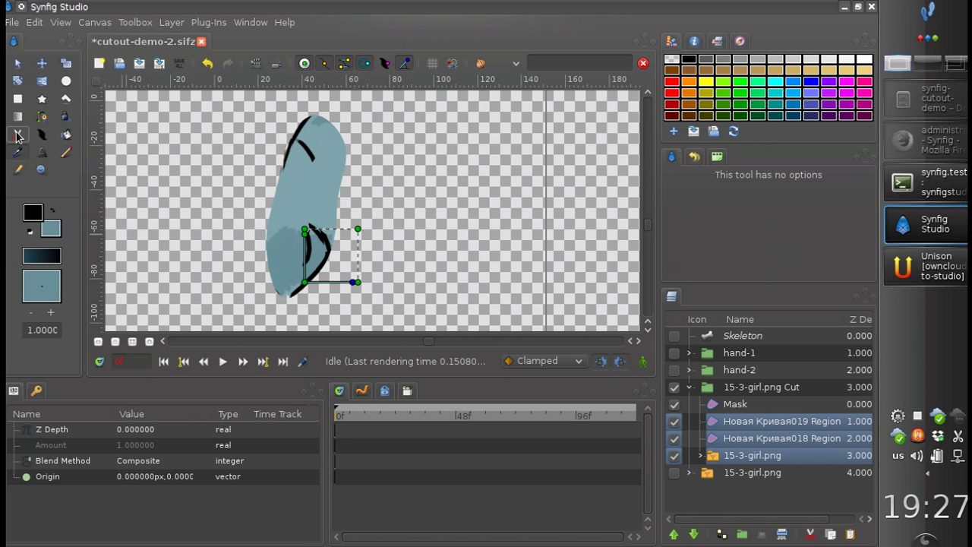
click(41, 117)
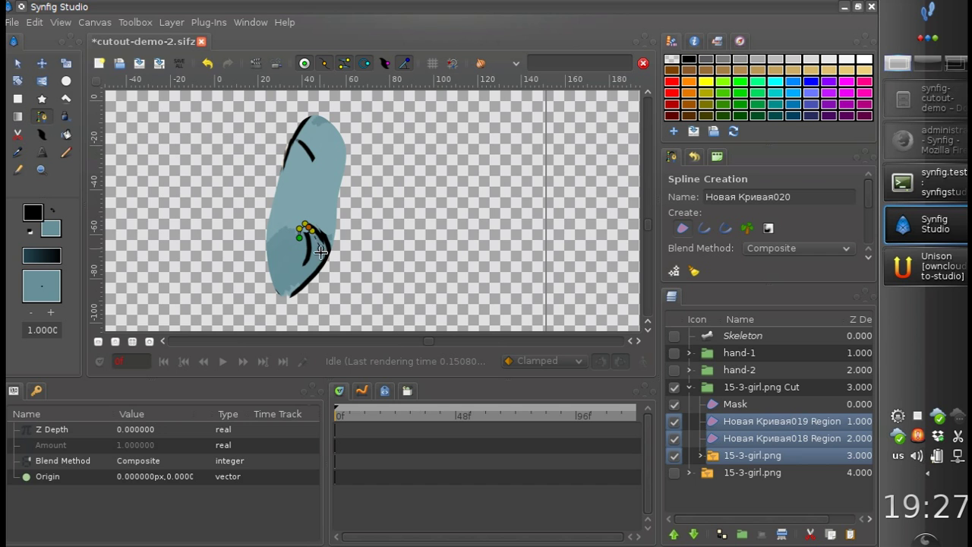
click(674, 271)
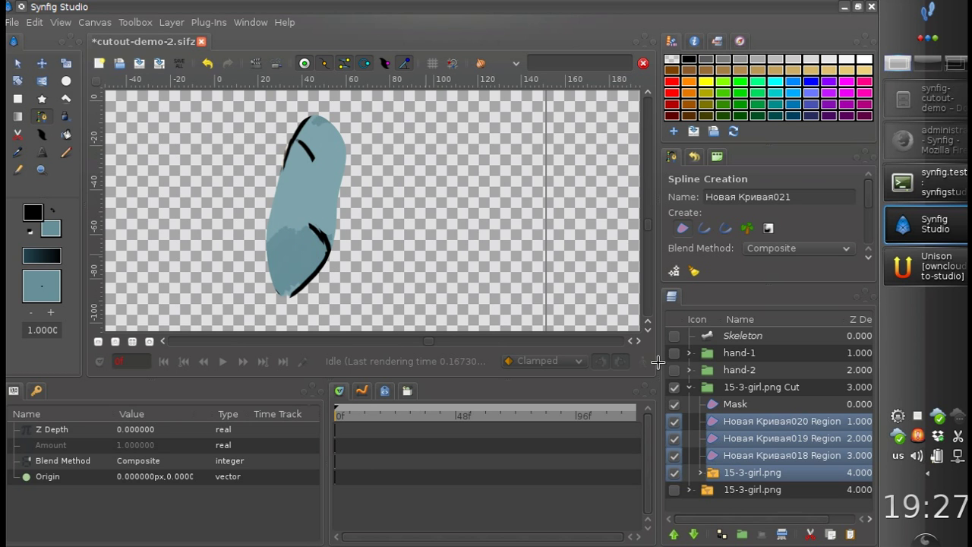
Above the topmost patch region, draw an outline spline extending the upper crease line down the middle of the sleeve.
click(719, 423)
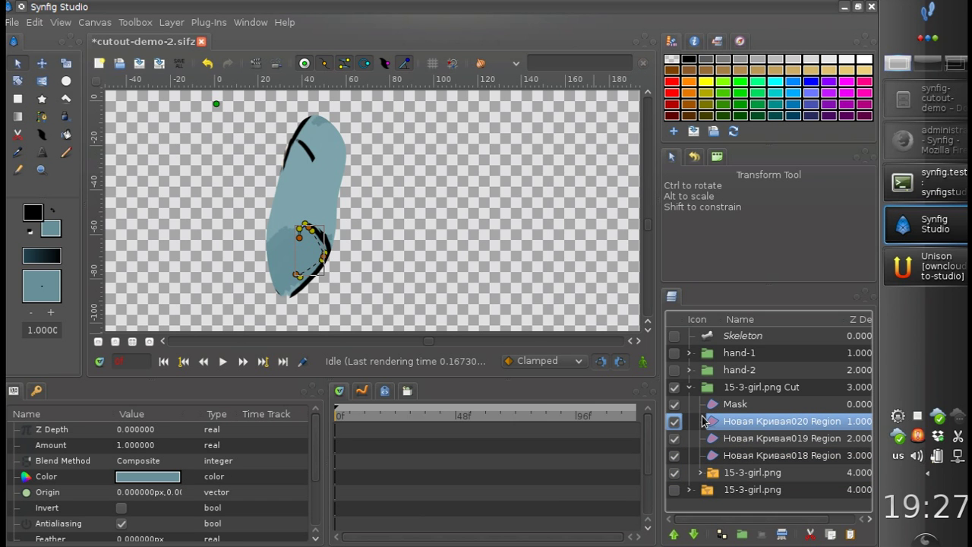
click(42, 116)
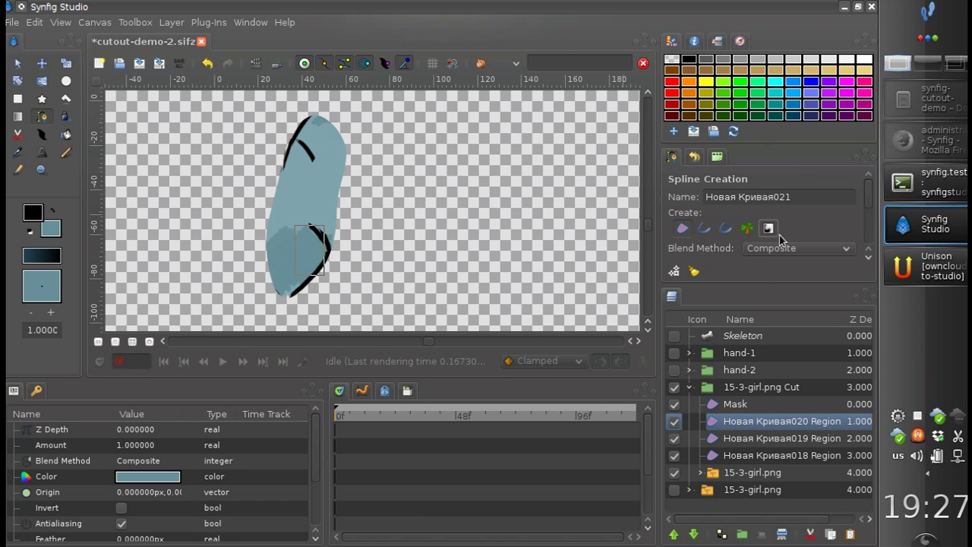
click(704, 228)
click(311, 154)
drag(327, 205, 326, 214)
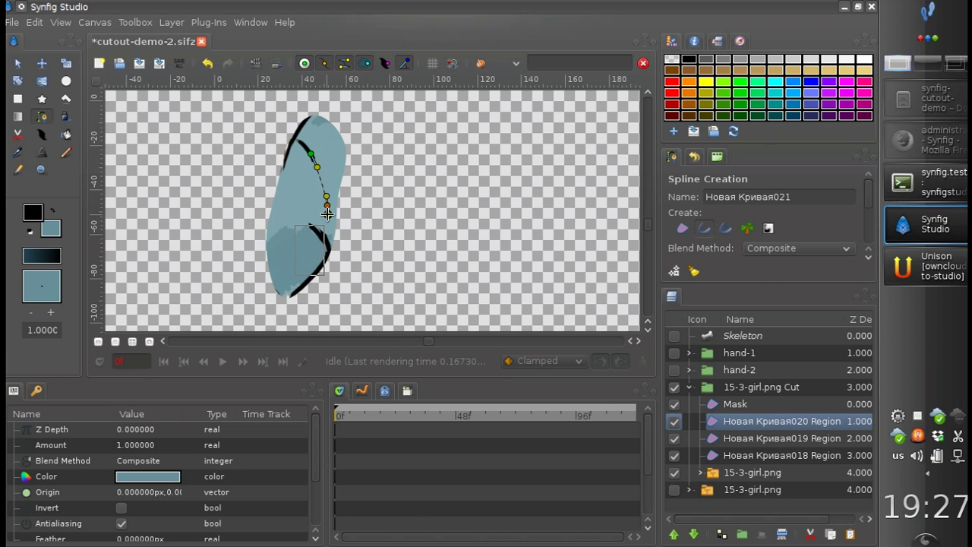
click(674, 269)
key(alt+a)
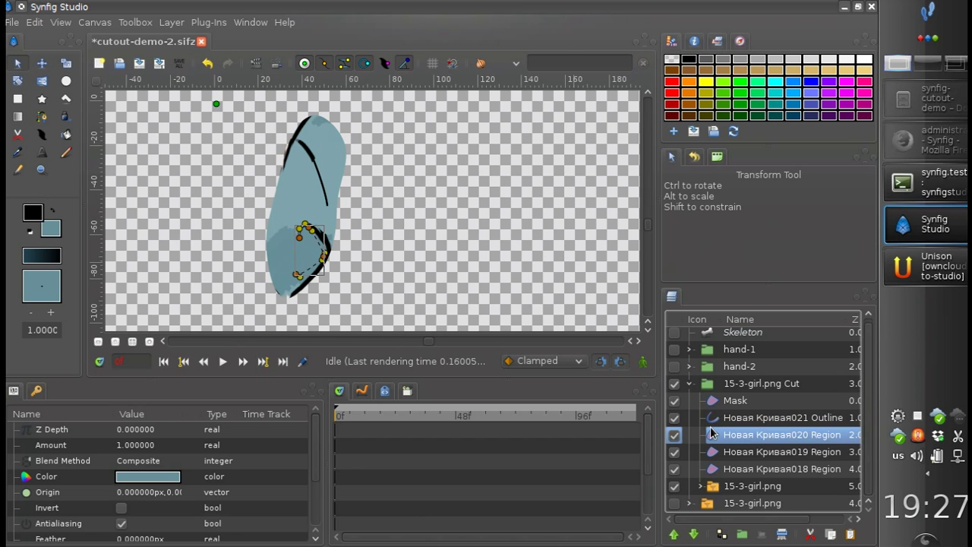
Set the Outline Width of the new crease line to 3 px.
scroll(68, 507, down, 2)
click(124, 478)
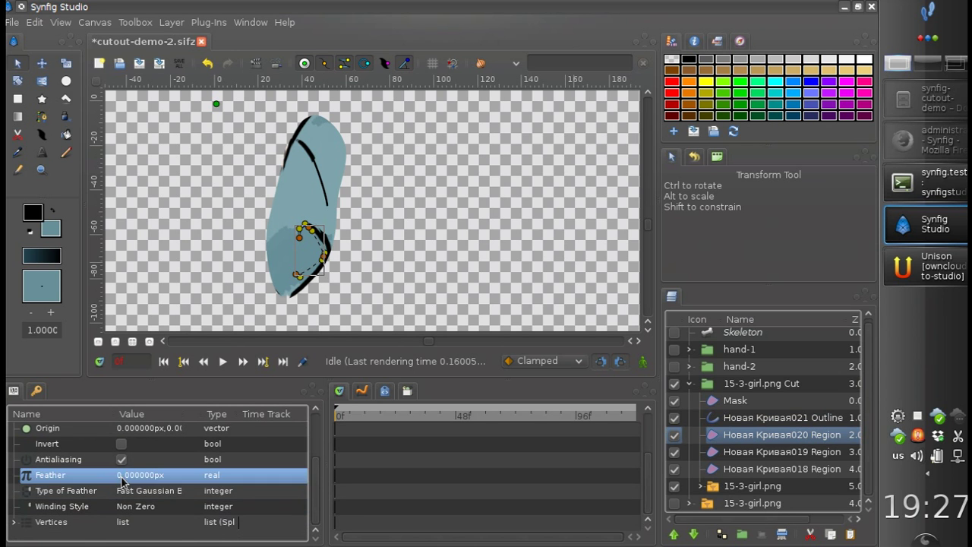
scroll(123, 474, up, 2)
scroll(123, 472, down, 3)
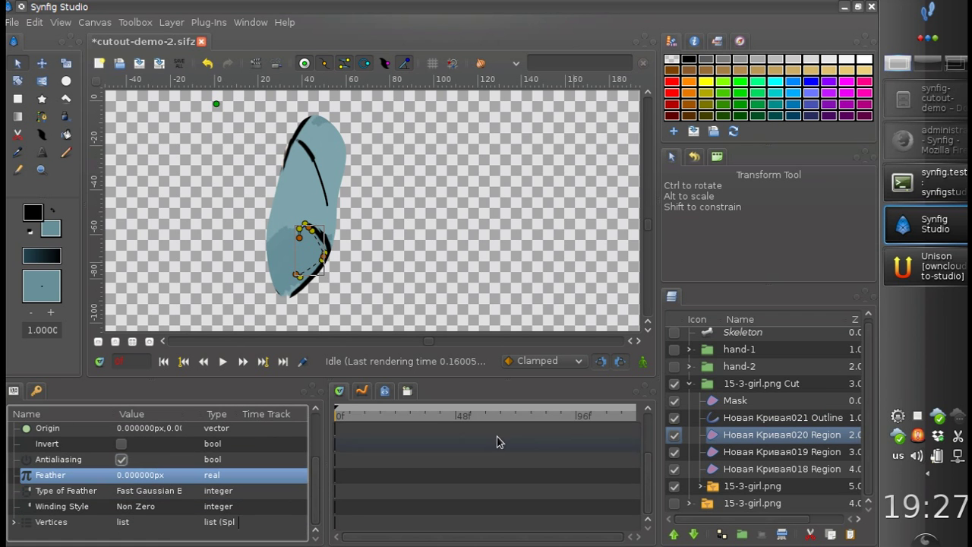
click(729, 419)
scroll(119, 481, down, 3)
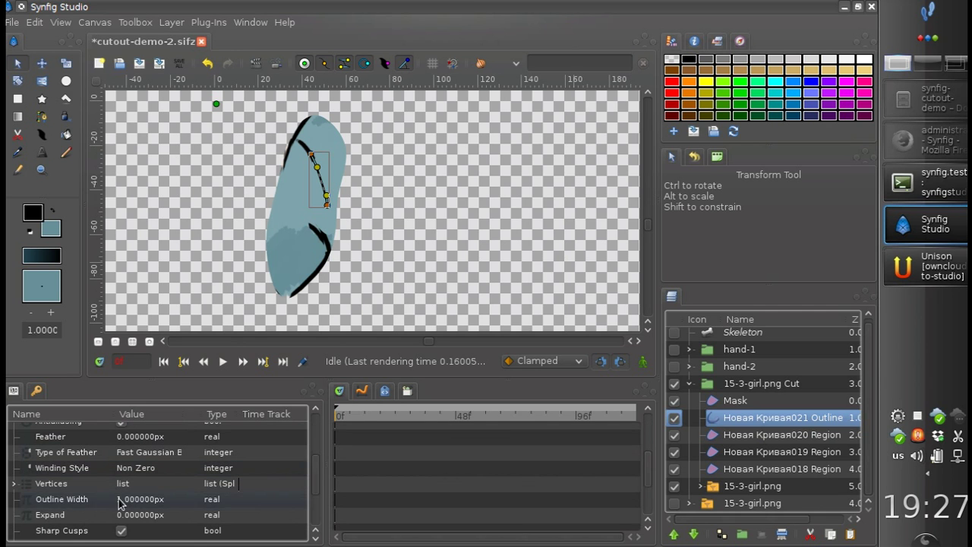
click(140, 499)
text(3)
key(Return)
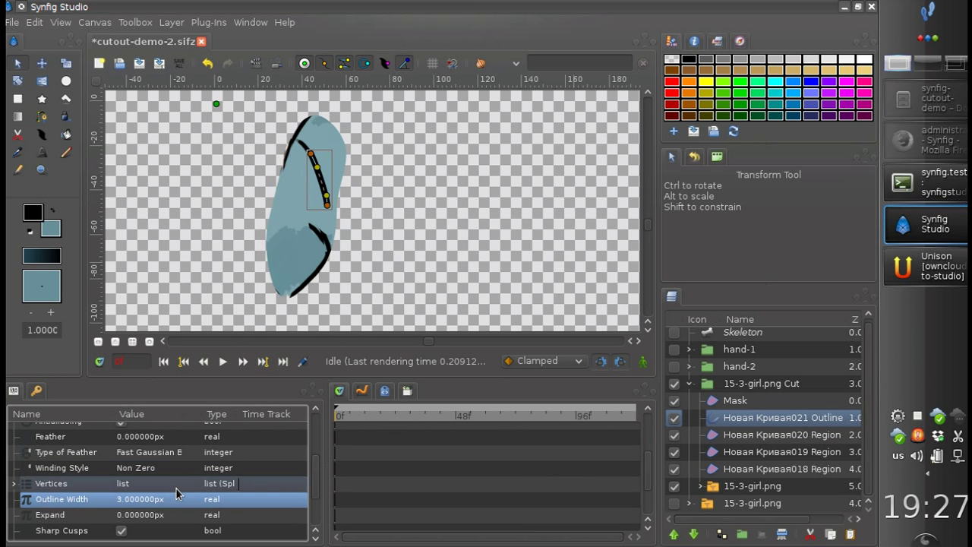
click(386, 316)
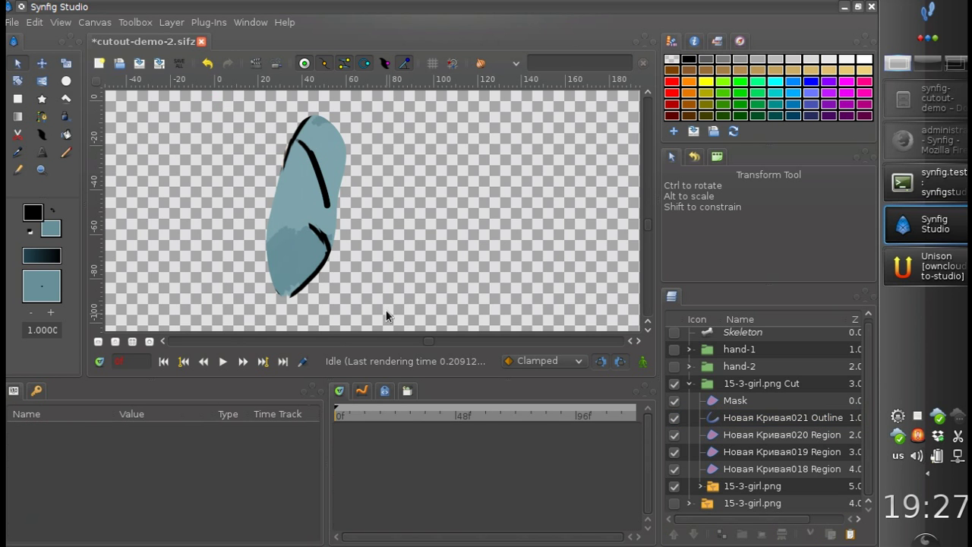
click(327, 201)
scroll(300, 200, up, 2)
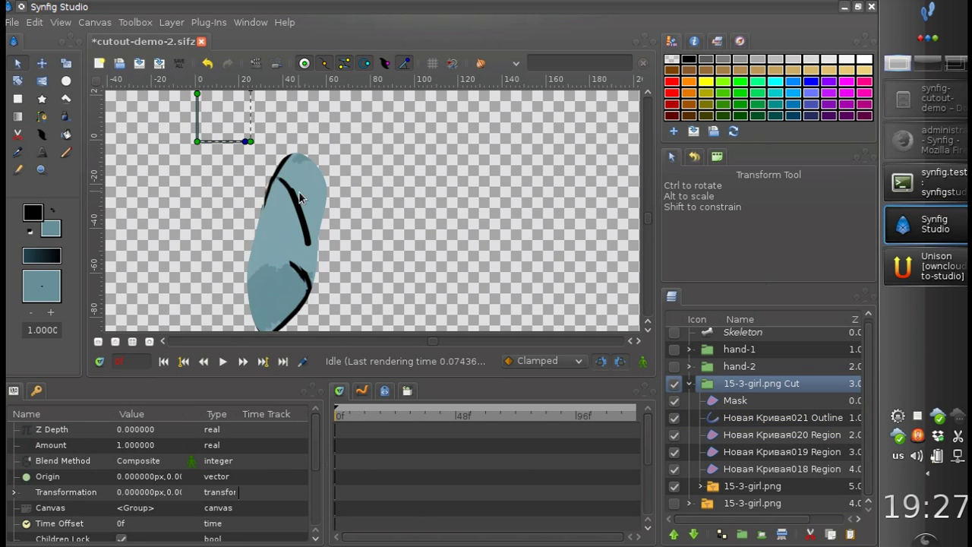
Set the crease line's Outline Width to 2.5 px and compare its thickness with the original crease stroke.
click(752, 418)
scroll(132, 462, down, 2)
scroll(131, 462, down, 2)
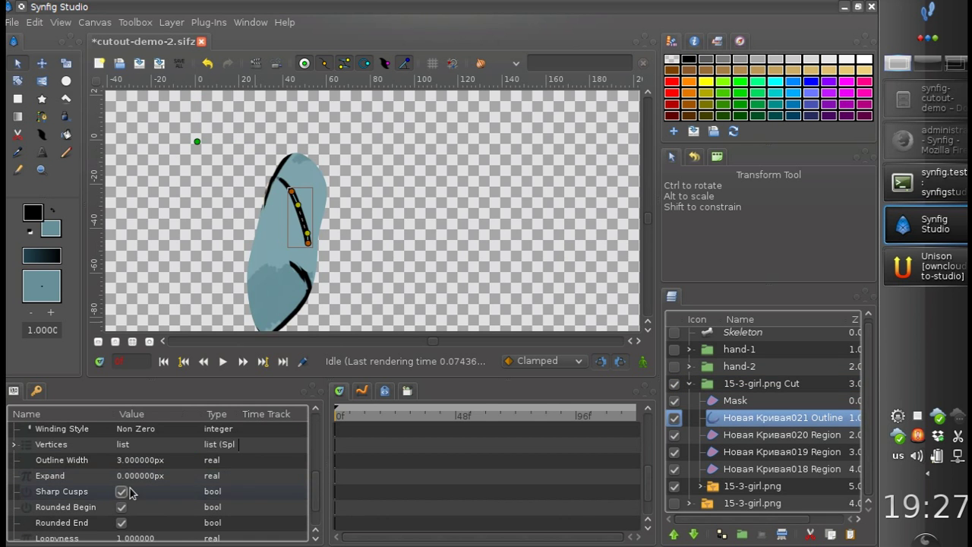
double_click(131, 461)
text(2.5)
key(Return)
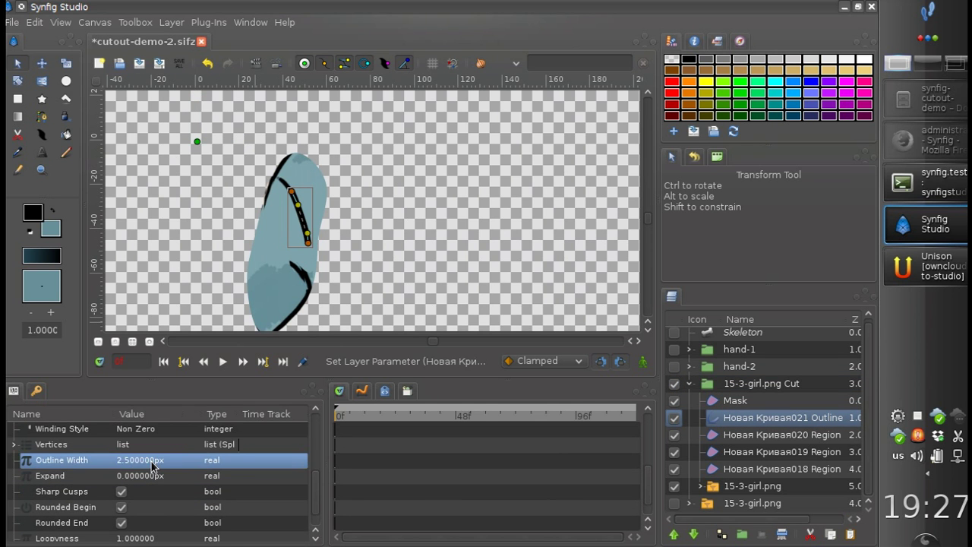
ctrl+scroll(293, 192, up, 3)
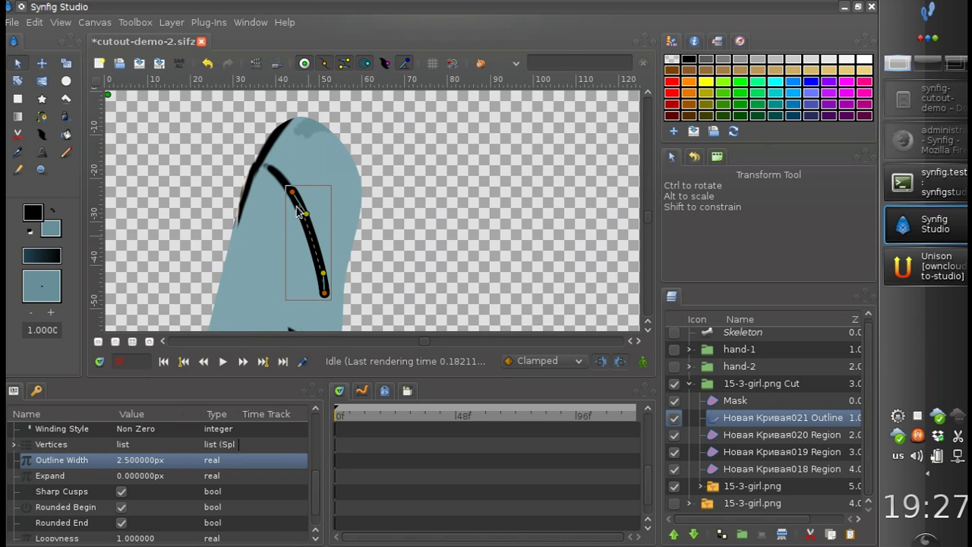
ctrl+scroll(308, 254, down, 3)
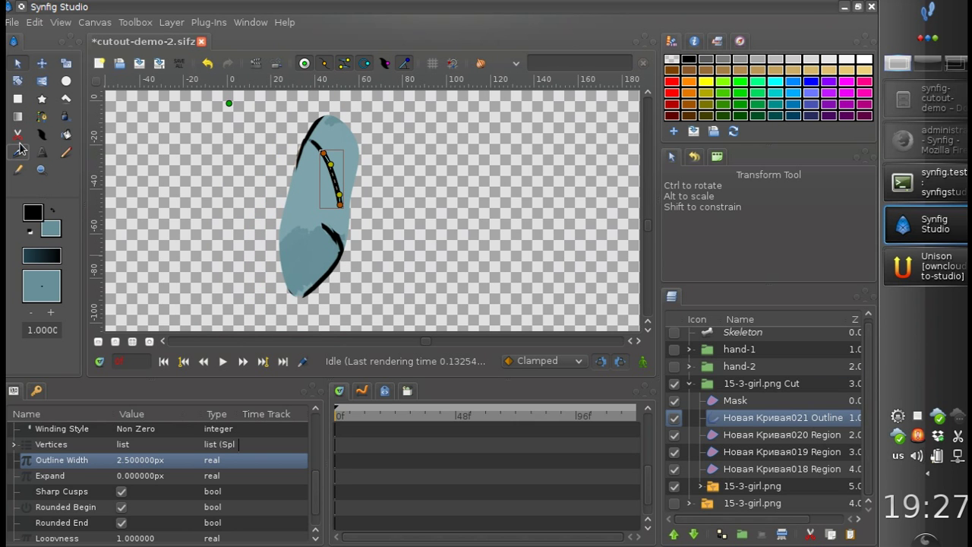
Draw an outline spline with a 3 px brush size down the sleeve's left edge, around the elbow and up its right edge.
click(42, 117)
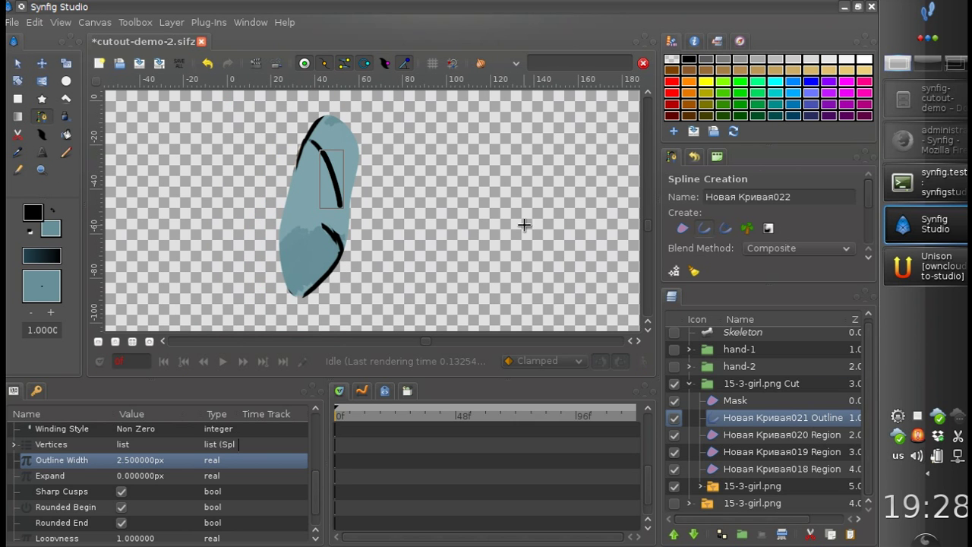
scroll(705, 227, down, 2)
triple_click(752, 237)
text(3)
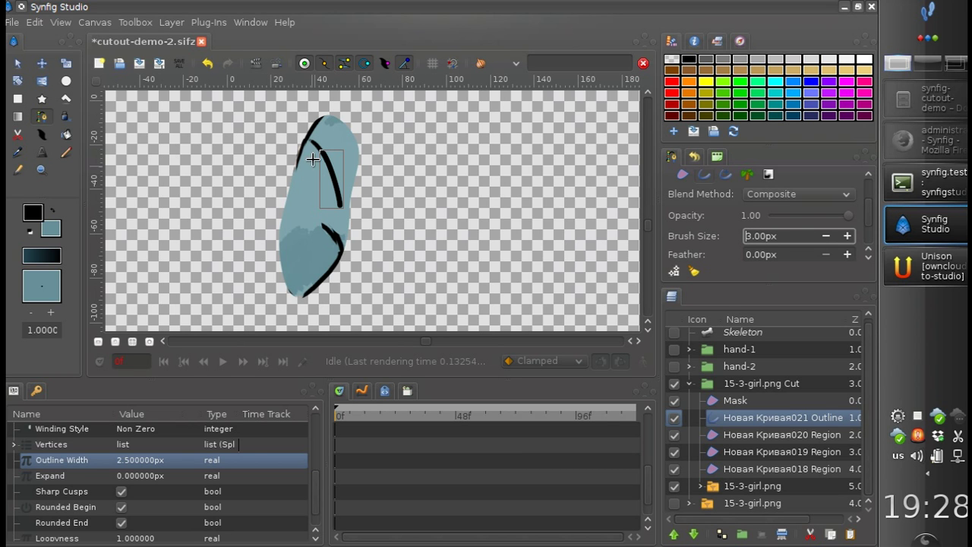
drag(298, 141, 286, 183)
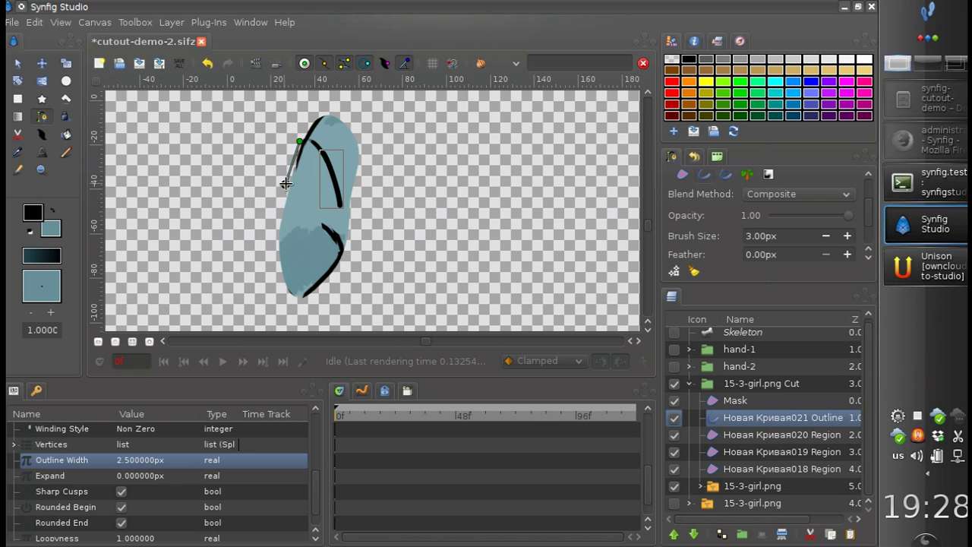
drag(275, 261, 320, 290)
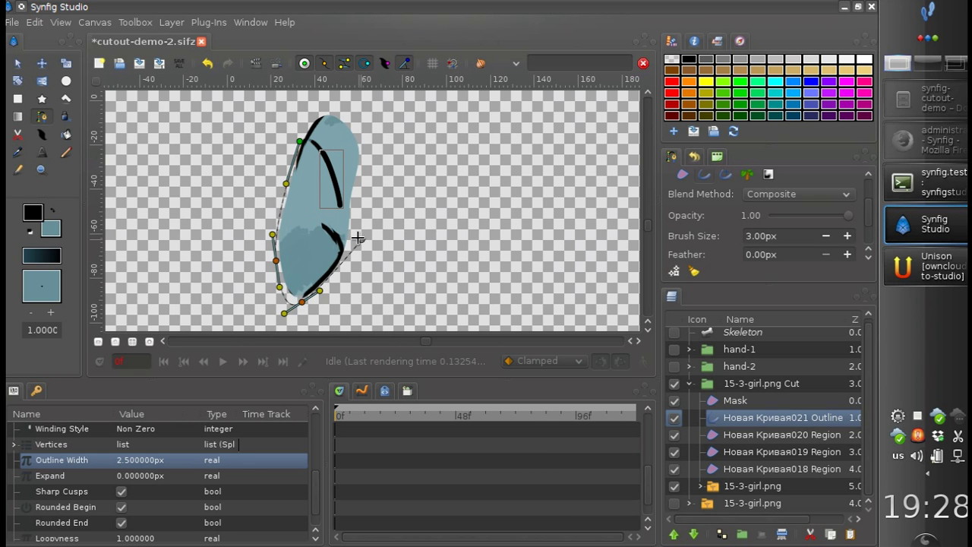
drag(353, 235, 363, 168)
click(674, 272)
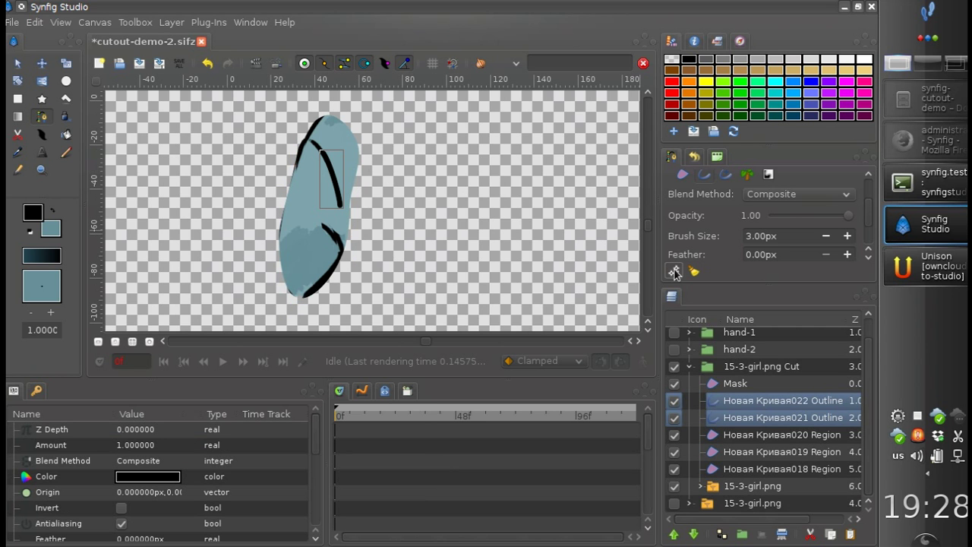
Try raising the contour outline above the Mask and return it below the Mask.
click(715, 402)
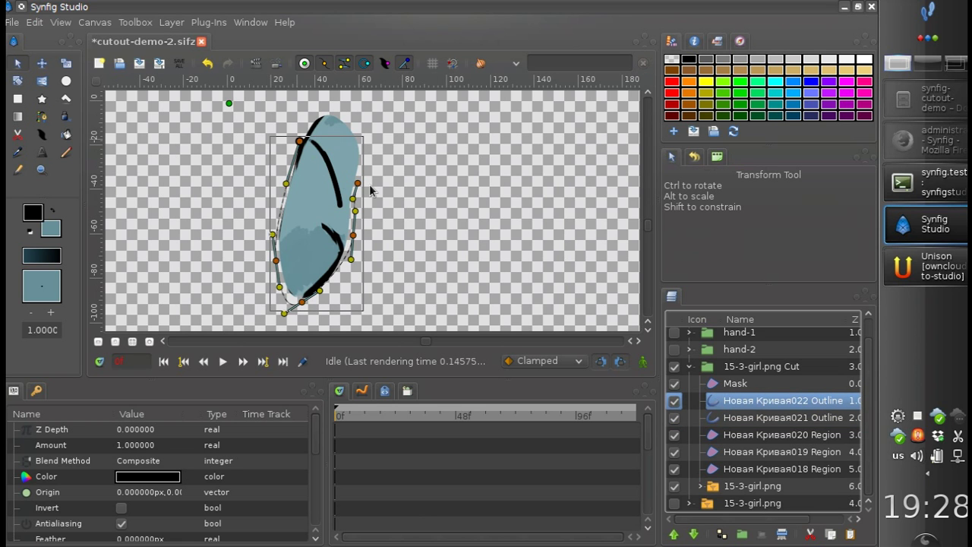
click(674, 535)
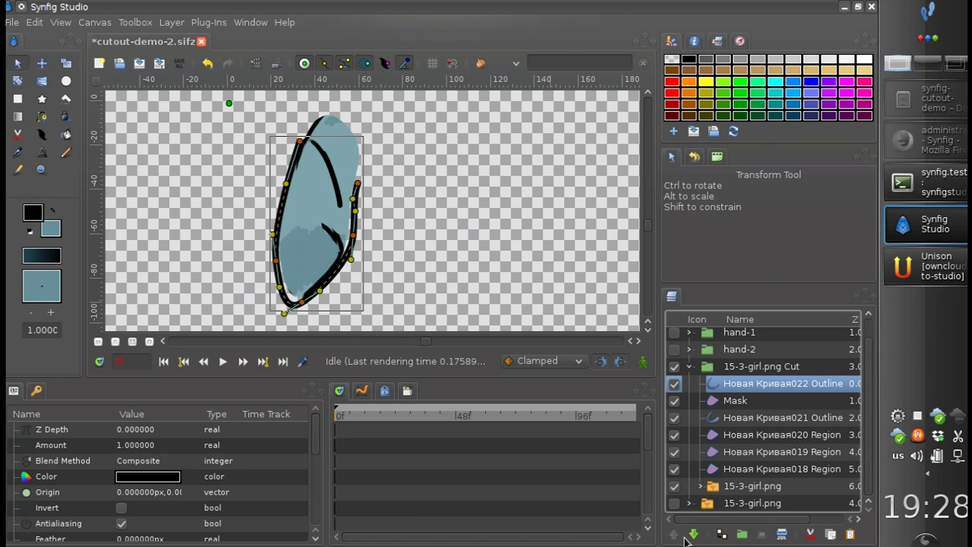
click(693, 535)
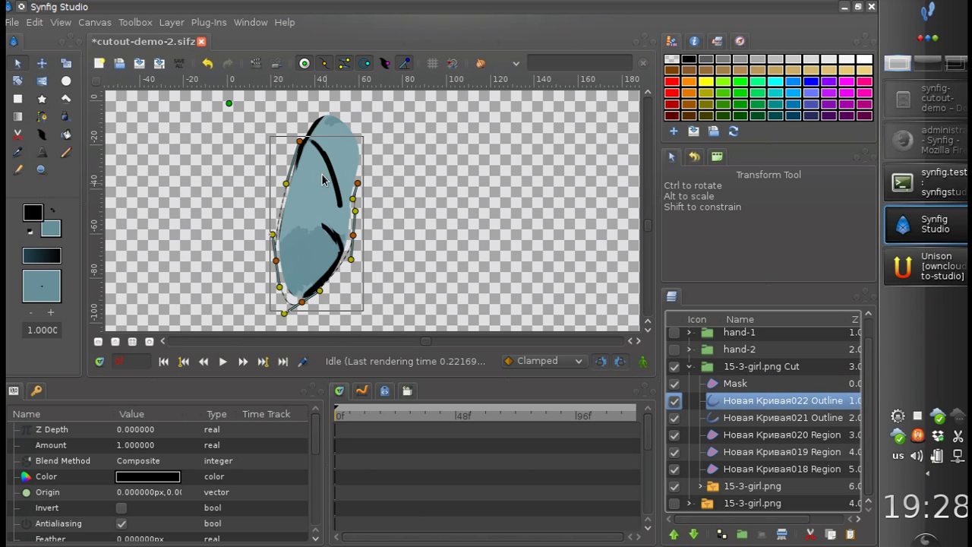
Move the contour outline's vertices and tangents onto the sleeve along its left edge and the underside of the elbow.
drag(299, 142, 301, 148)
drag(286, 189, 282, 189)
drag(301, 147, 302, 150)
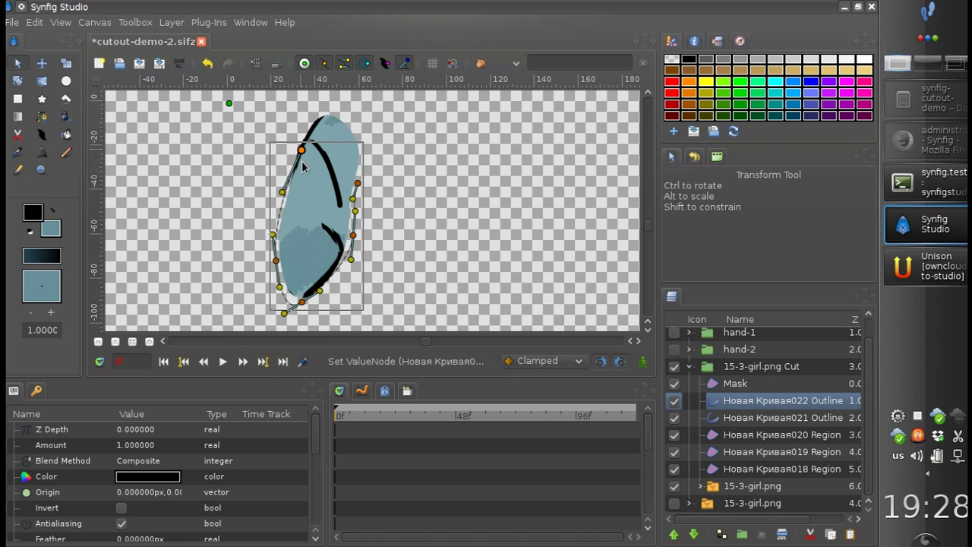
drag(282, 192, 288, 192)
drag(301, 149, 303, 138)
drag(276, 261, 279, 264)
drag(301, 303, 313, 298)
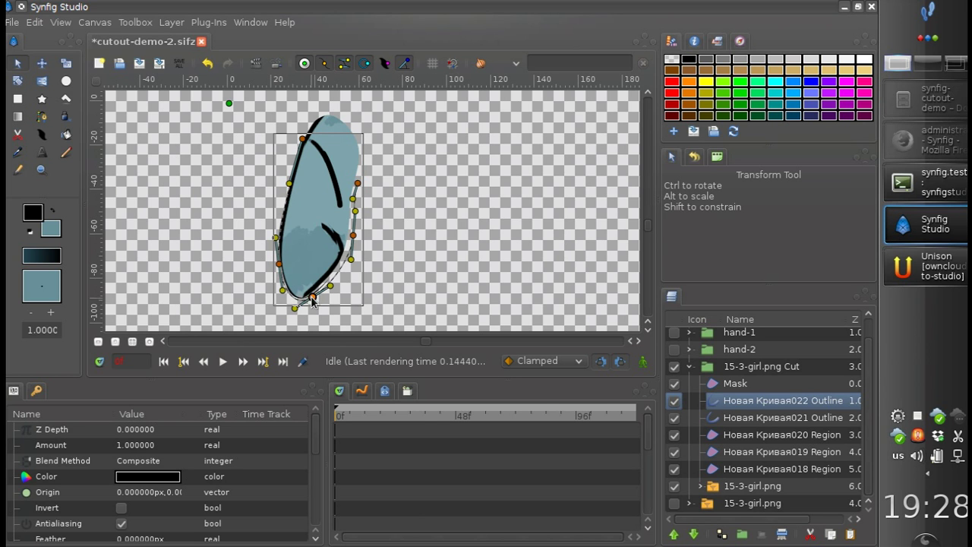
drag(312, 298, 307, 298)
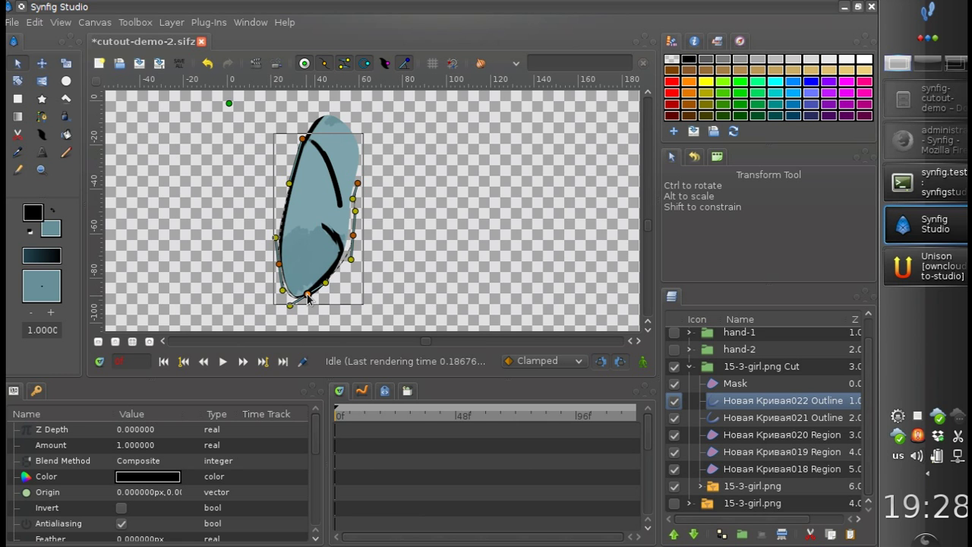
Fit the contour outline's remaining vertices to the sleeve's right edge and save the file.
drag(353, 235, 311, 210)
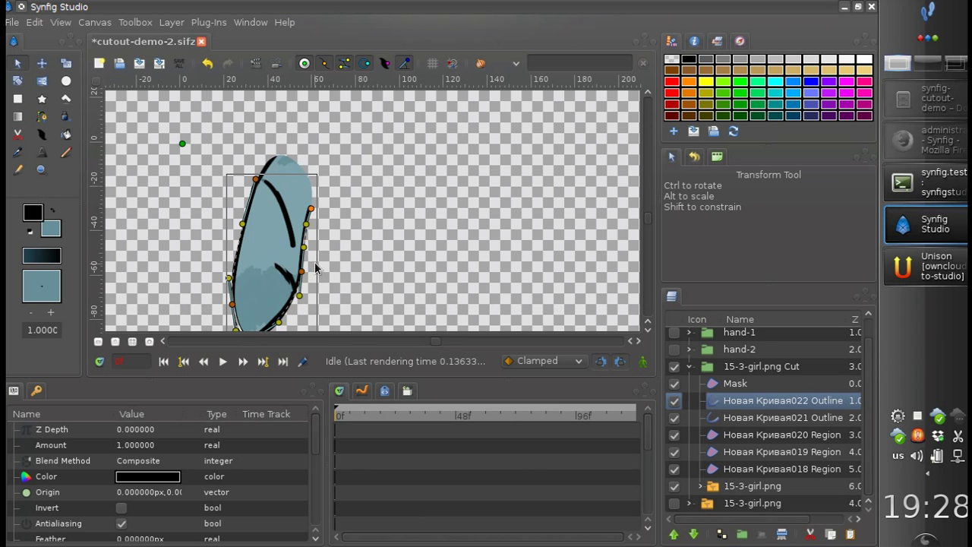
drag(315, 268, 329, 260)
drag(326, 201, 328, 202)
drag(323, 247, 333, 208)
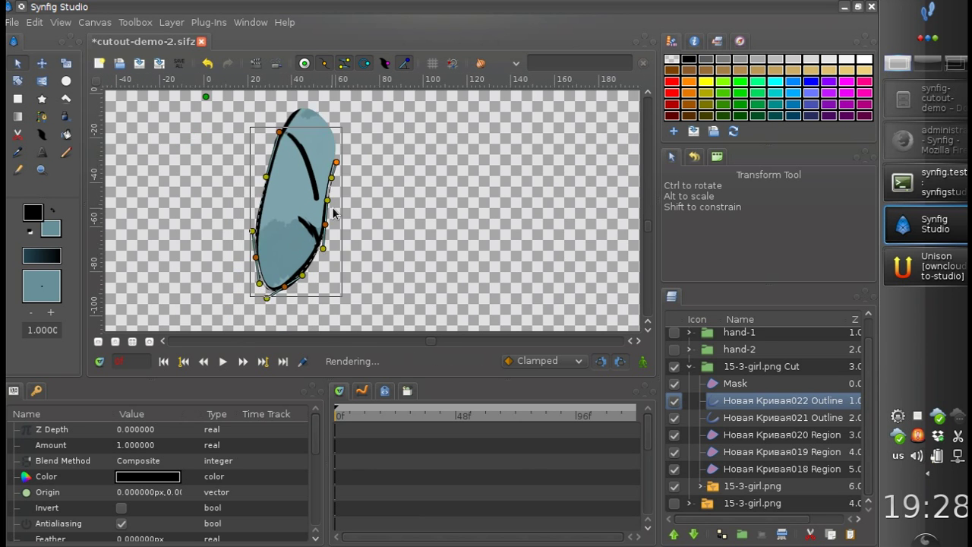
click(380, 235)
scroll(308, 276, down, 3)
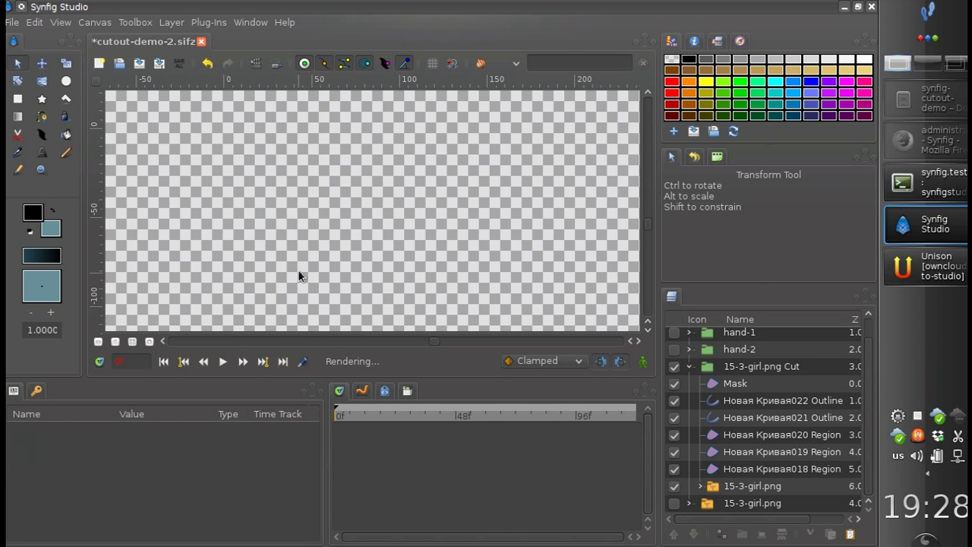
key(ctrl+s)
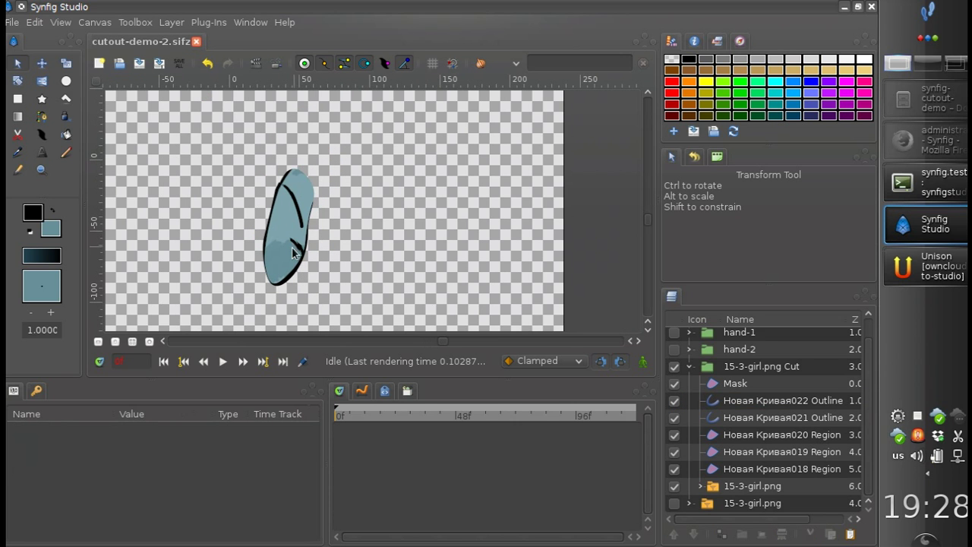
Collapse the upper-arm cutout group and rename it hand-3.
scroll(259, 220, down, 2)
scroll(259, 220, right, 1)
scroll(707, 357, up, 1)
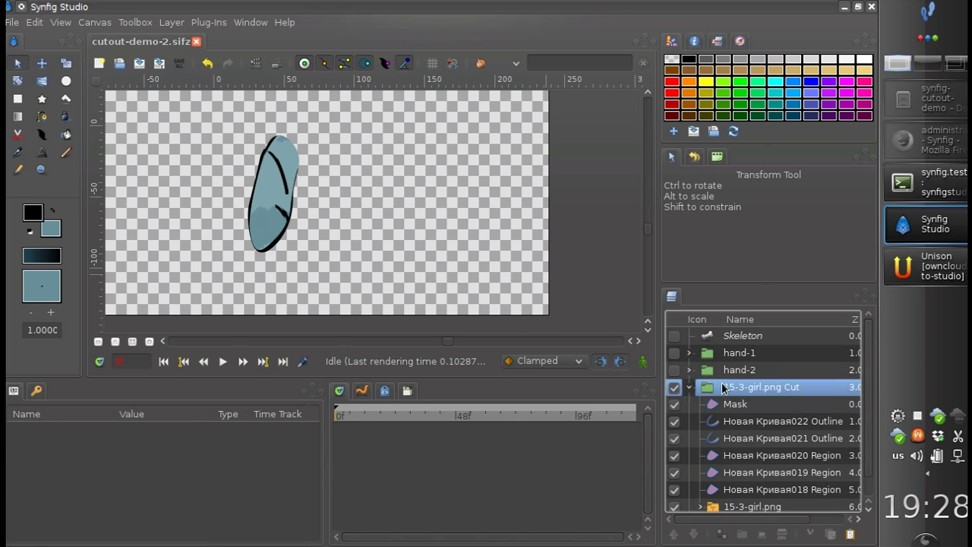
click(718, 386)
click(690, 387)
double_click(752, 387)
text(hand-3)
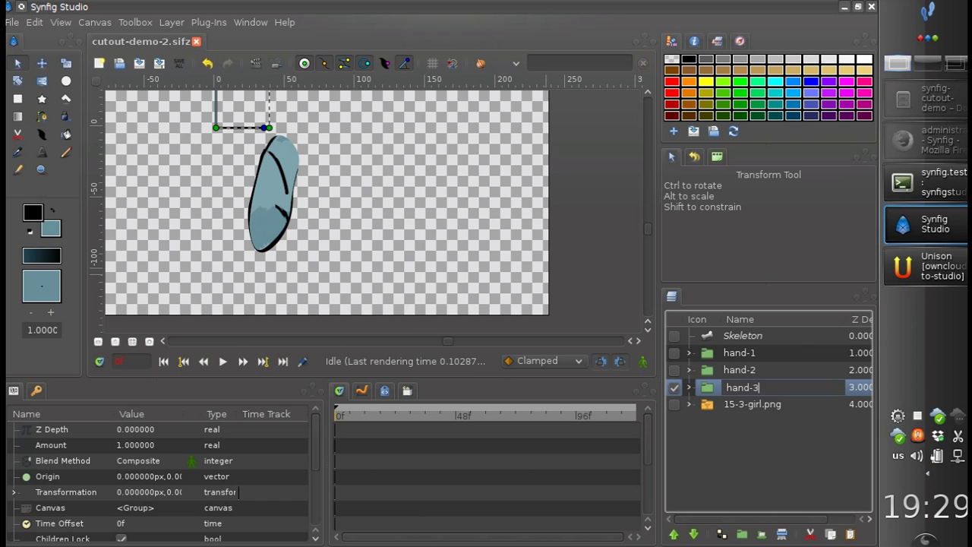
key(Return)
Show the original 15-3-girl.png and cut out the girl's head and body without the raised arm using the Cutout Tool.
click(730, 404)
click(674, 405)
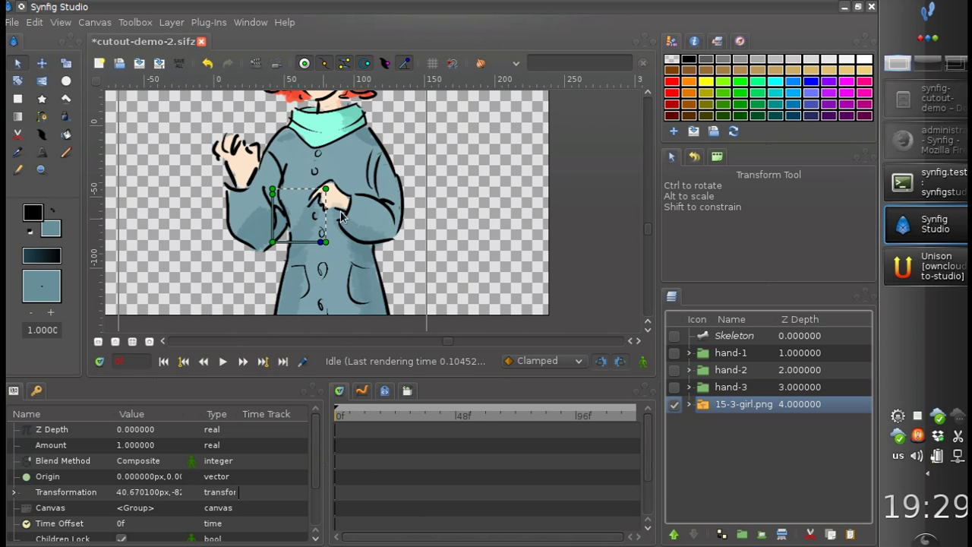
scroll(348, 217, down, 2)
drag(357, 188, 311, 221)
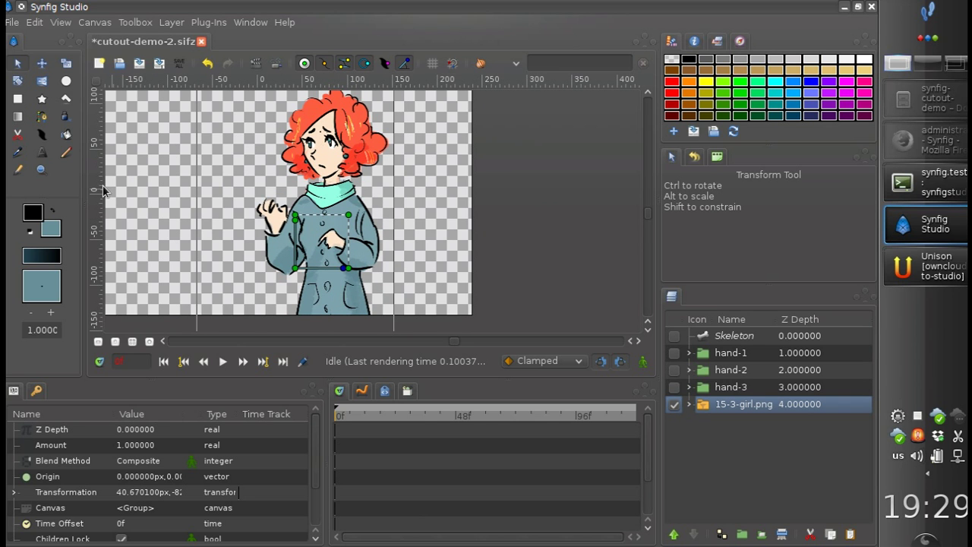
click(13, 135)
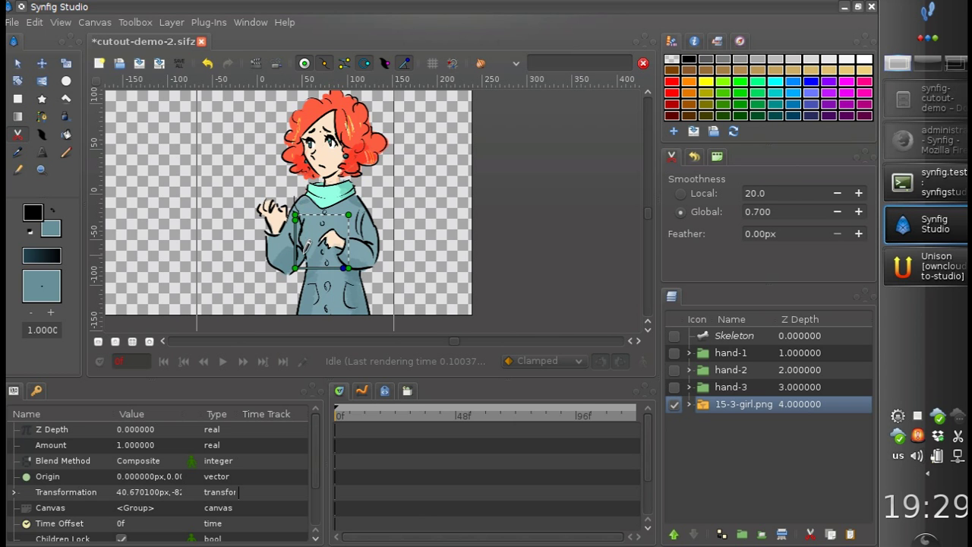
mouse_move(287, 332)
mouse_down()
mouse_move(386, 352)
mouse_move(443, 275)
mouse_move(413, 141)
mouse_move(385, 73)
mouse_up()
mouse_move(286, 81)
mouse_down()
mouse_move(241, 127)
mouse_move(249, 160)
mouse_move(281, 194)
mouse_up()
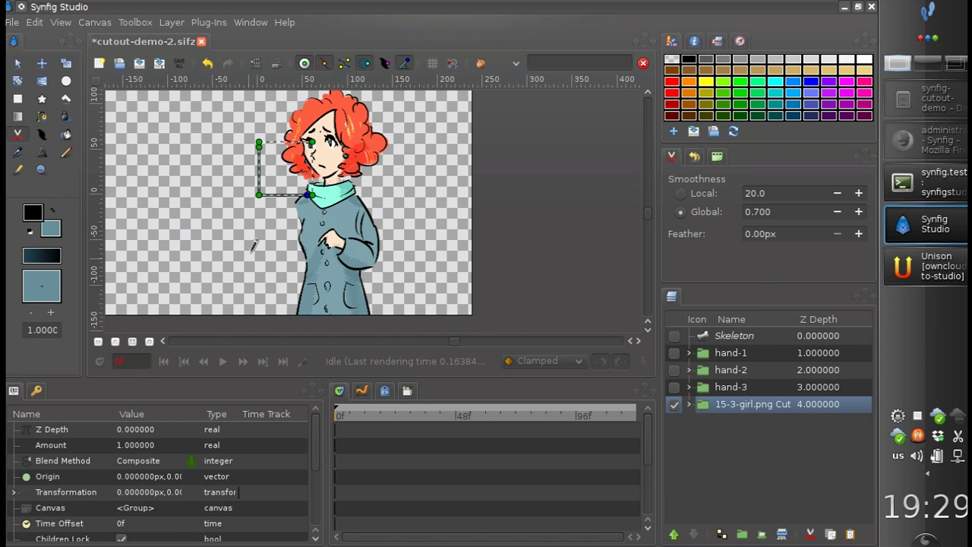
drag(251, 251, 225, 254)
scroll(314, 275, up, 1)
scroll(297, 249, left, 1)
click(17, 63)
Show the hand-1, hand-2 and hand-3 groups and lower hand-3 beneath the body's cutout group.
click(674, 386)
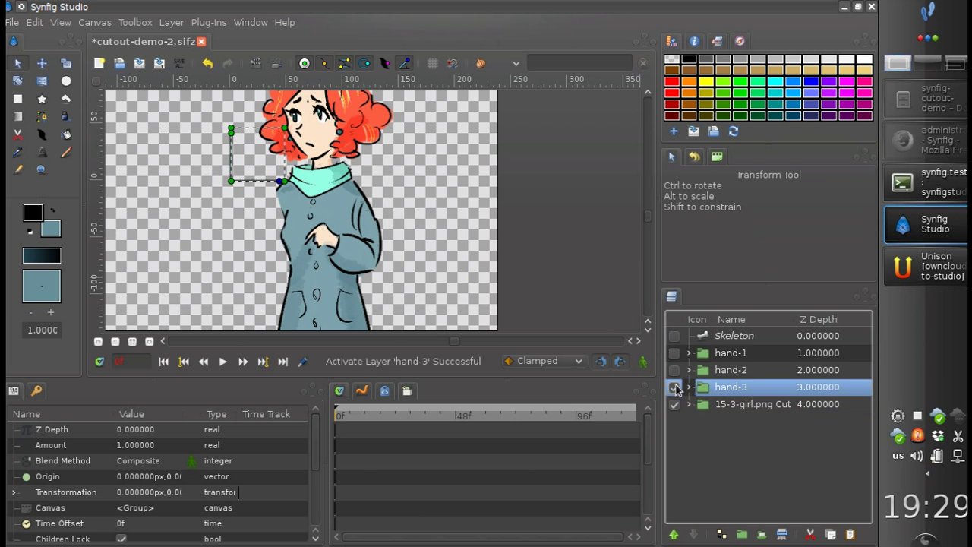
click(673, 370)
click(674, 353)
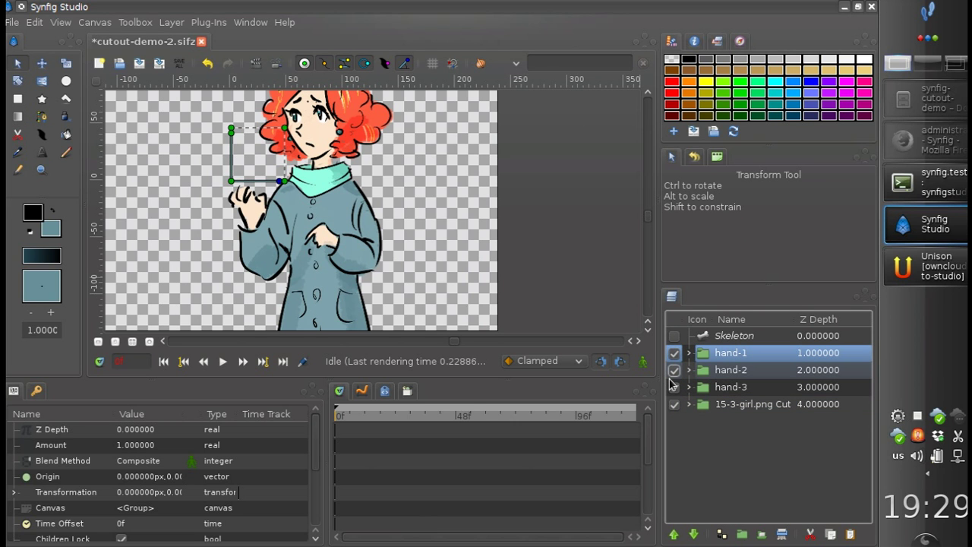
click(704, 388)
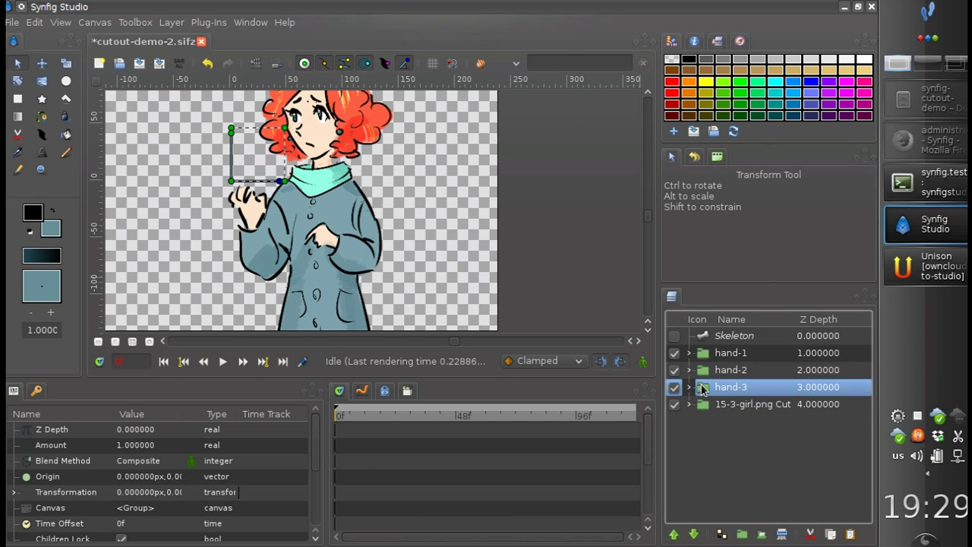
click(693, 535)
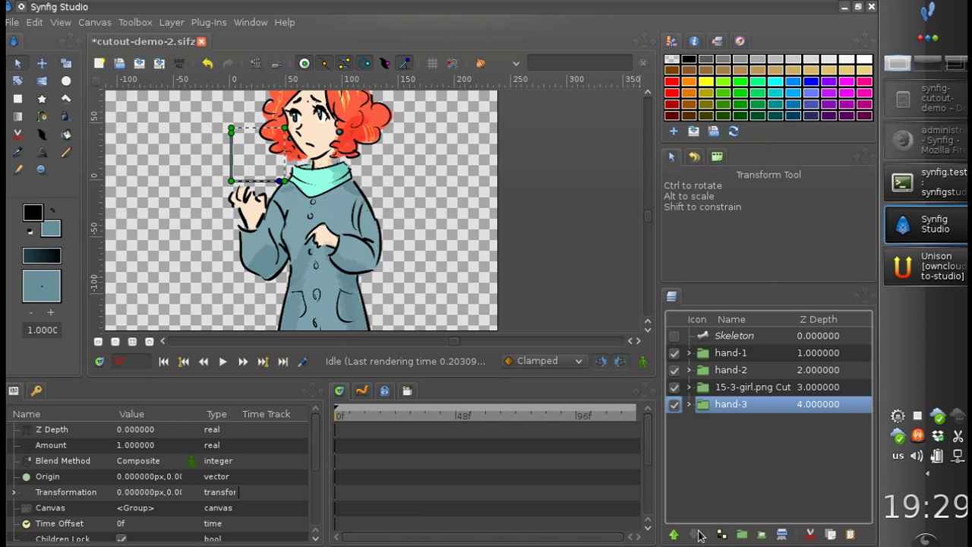
Move the hand-1 group's origin to the wrist and the hand-2 group's origin to the elbow.
click(714, 352)
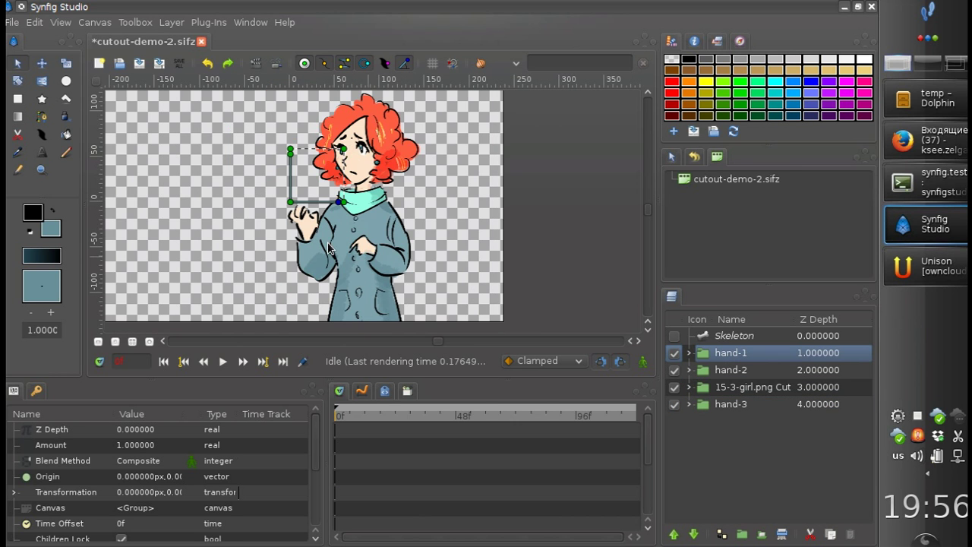
drag(362, 273, 310, 289)
scroll(310, 293, left, 3)
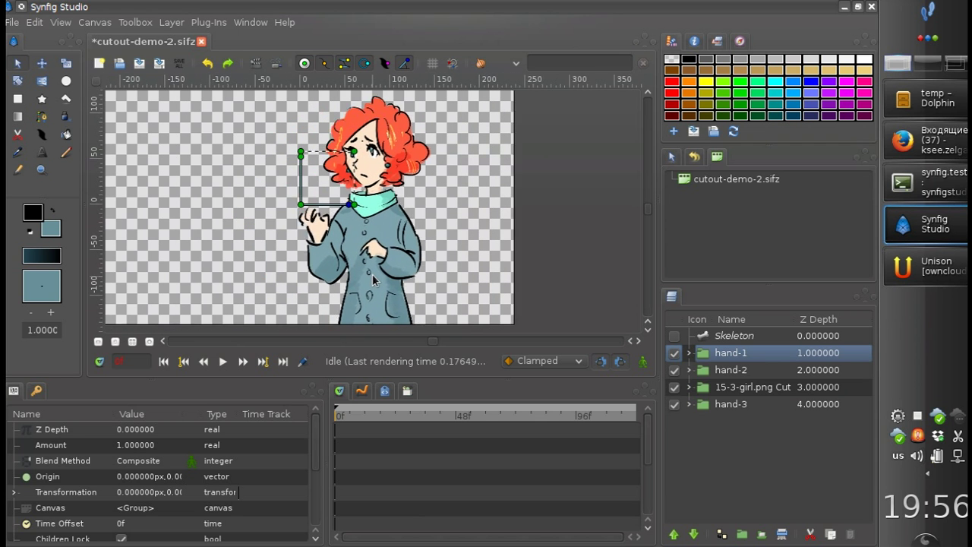
drag(711, 404, 717, 353)
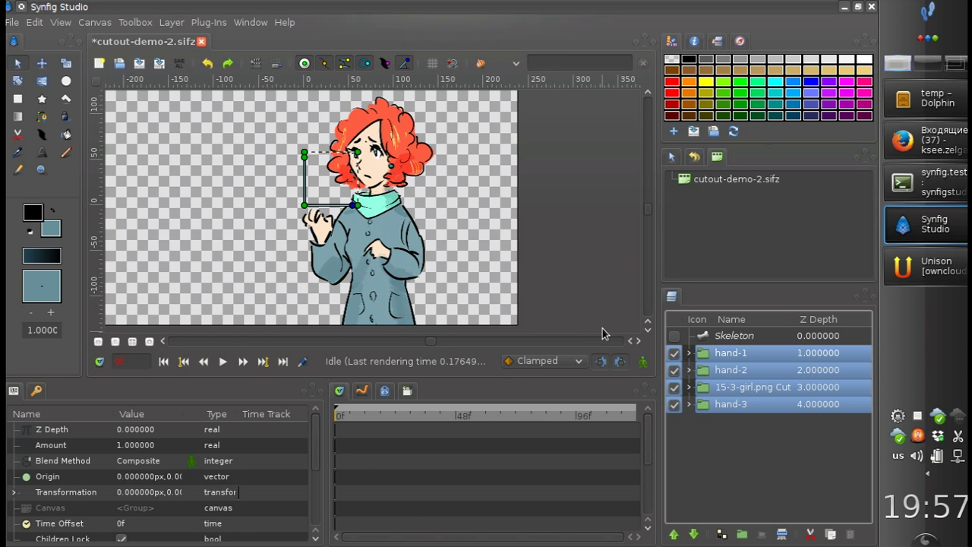
click(707, 360)
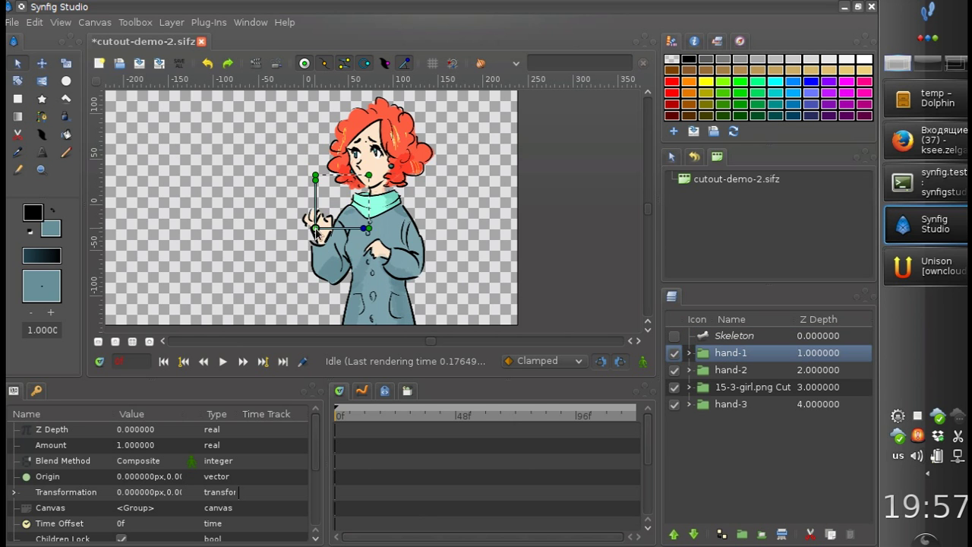
click(731, 370)
drag(306, 205, 329, 271)
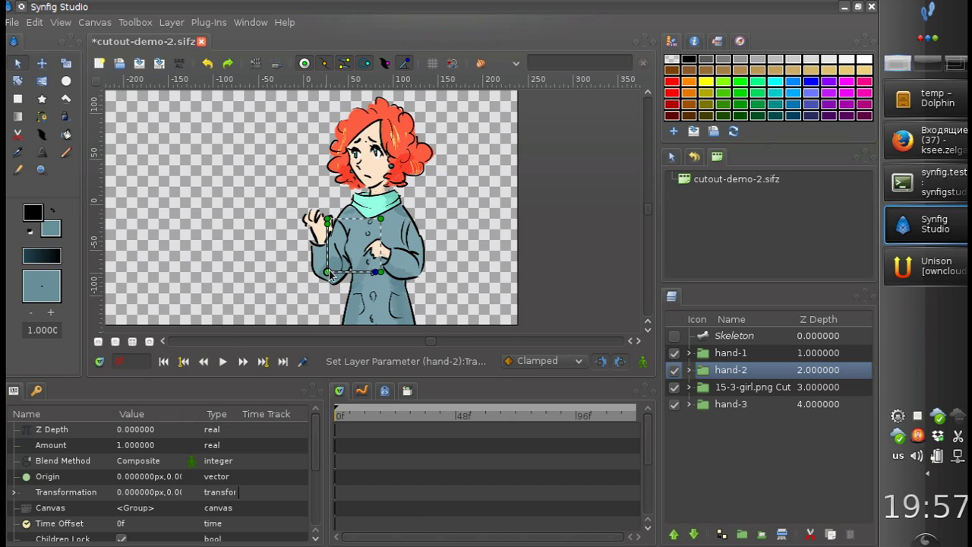
Move the body cutout group's origin to the raised arm's shoulder and hand-3's origin to the lower torso, then select all four groups.
click(704, 389)
drag(306, 208, 348, 232)
click(738, 401)
drag(306, 206, 373, 286)
click(716, 354)
shift+click(718, 405)
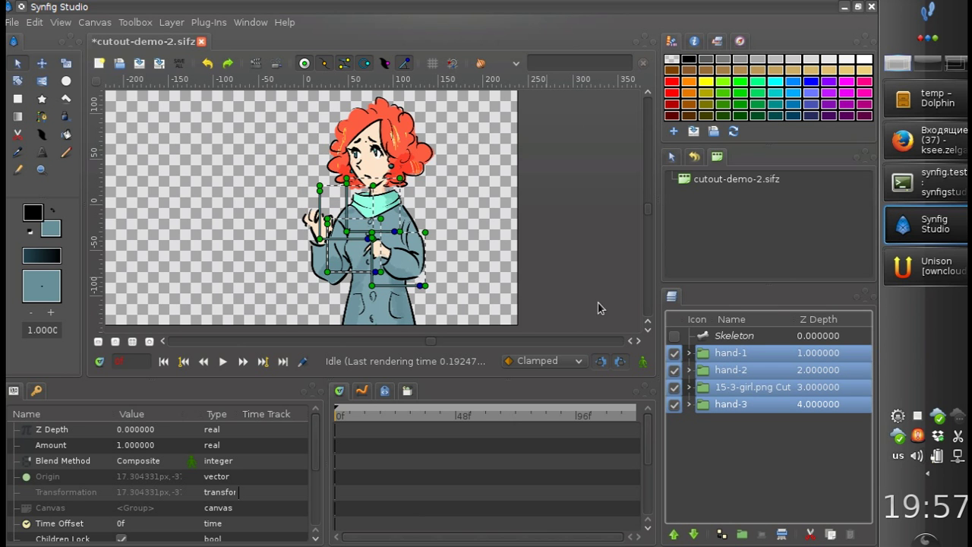
Show the Skeleton layer and select it together with all four cutout groups.
click(674, 335)
drag(396, 268, 388, 206)
scroll(378, 258, up, 1)
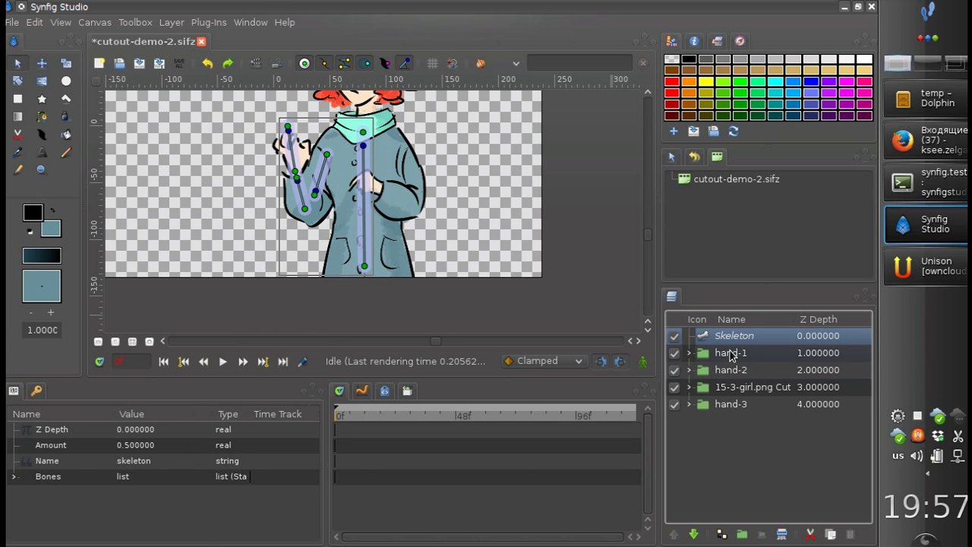
click(730, 404)
shift+click(712, 338)
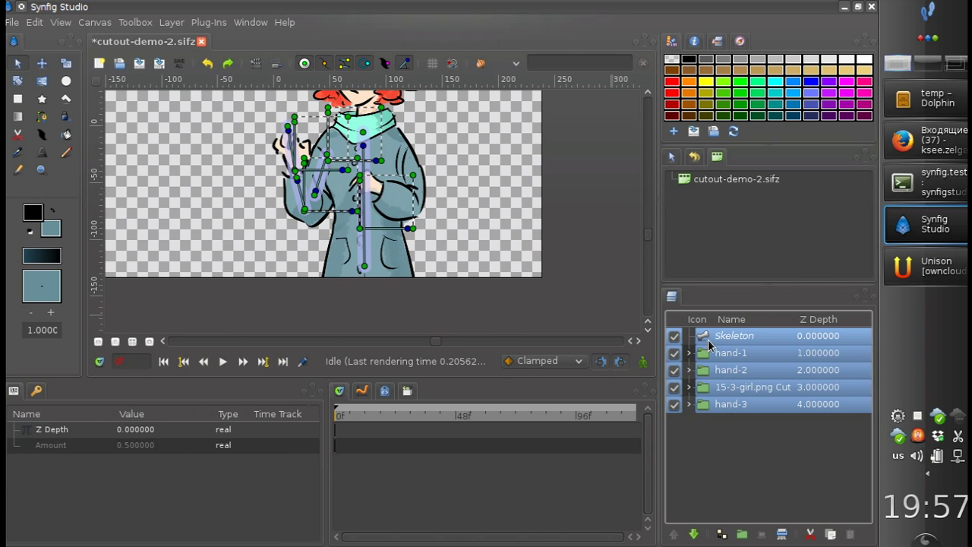
Link the hand-3 group's handles to the torso bone and the body cutout group's handles to the upper-arm bone.
scroll(393, 226, up, 2)
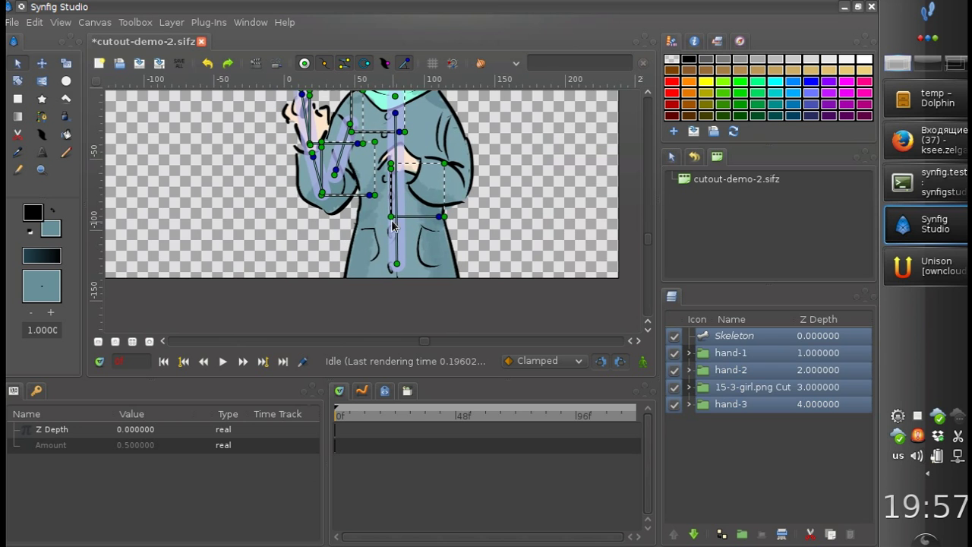
right_click(396, 266)
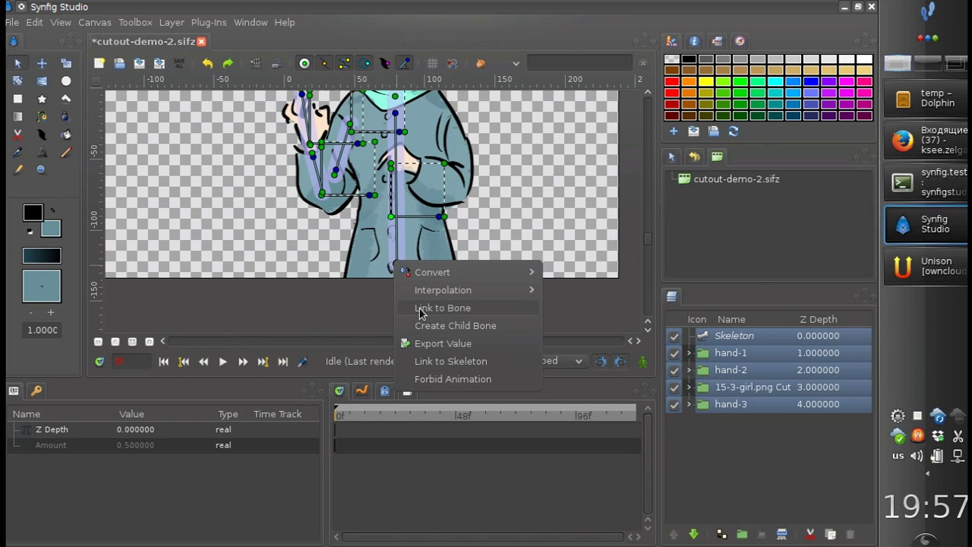
click(419, 307)
scroll(394, 238, up, 3)
scroll(394, 238, up, 1)
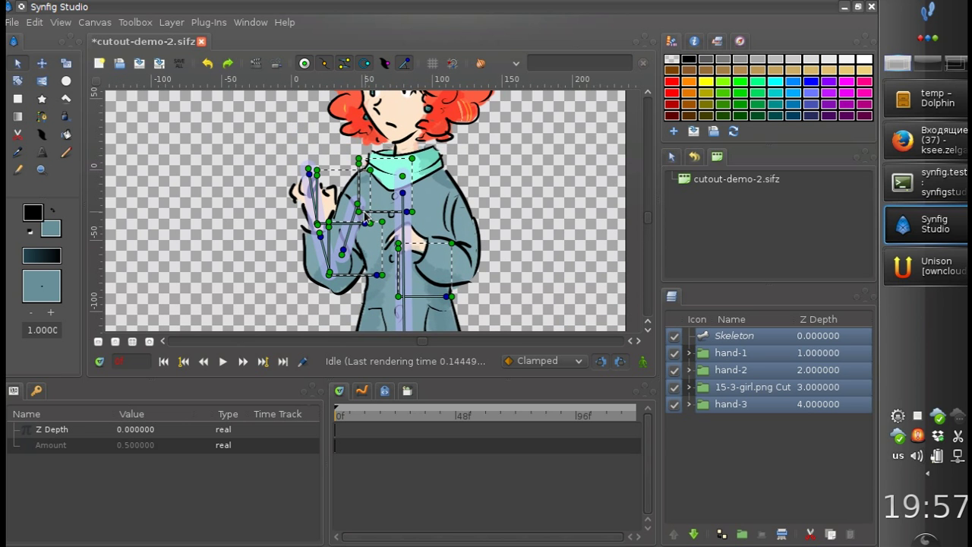
right_click(342, 253)
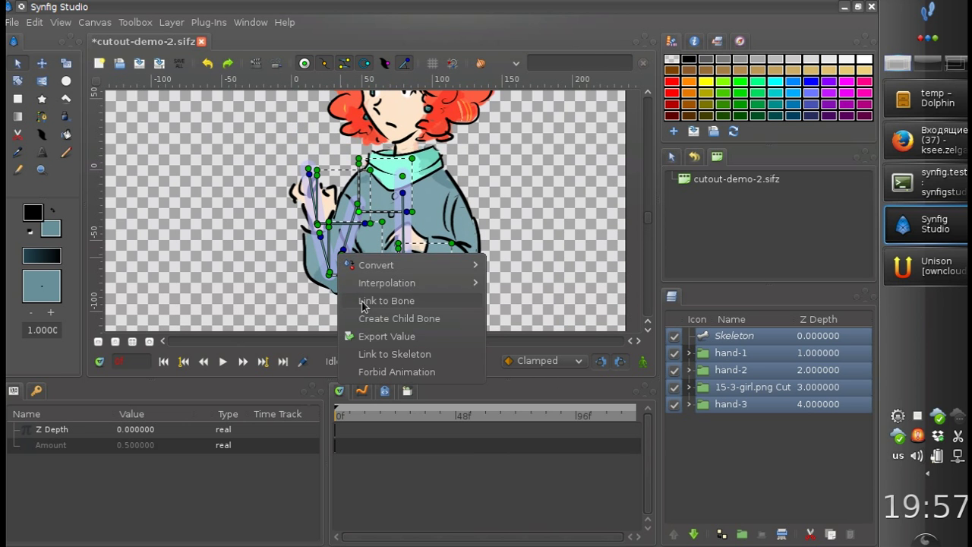
click(364, 301)
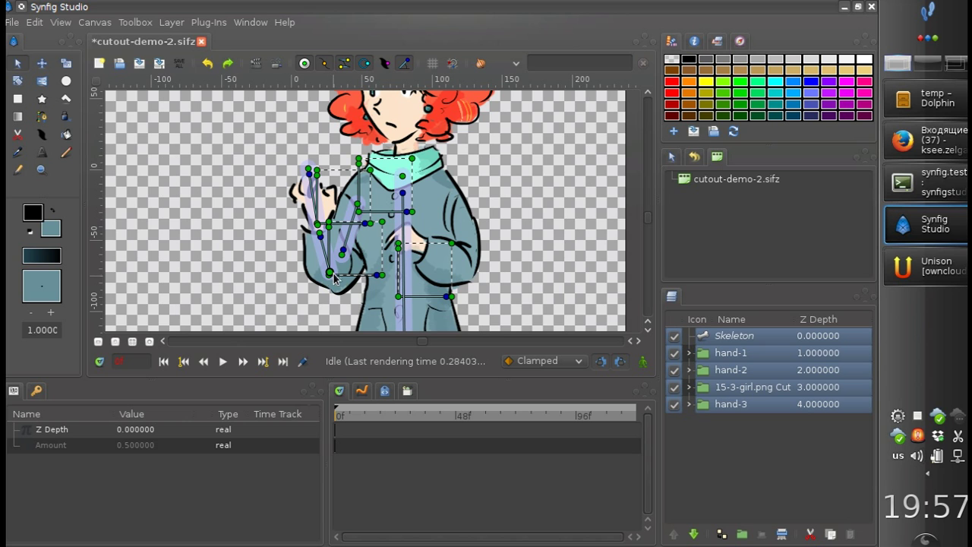
Link the hand-2 group's handles to the forearm bone and the hand-1 group's handles to the hand bone.
drag(332, 273, 328, 272)
click(207, 65)
right_click(329, 274)
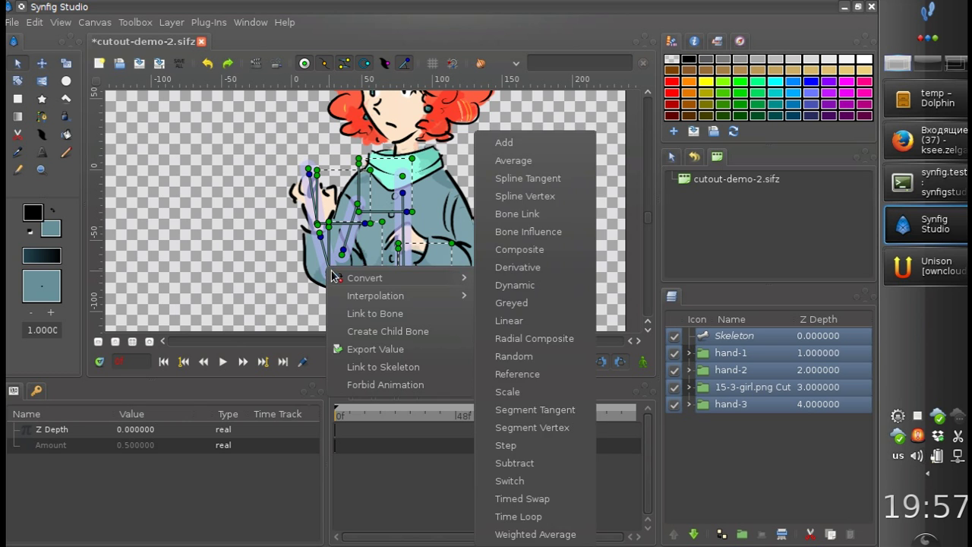
click(362, 313)
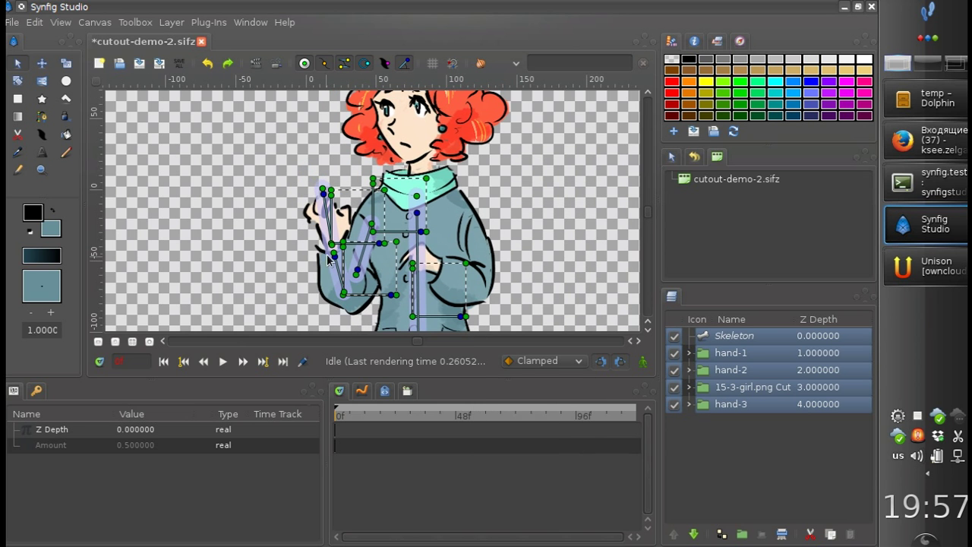
scroll(334, 242, up, 4)
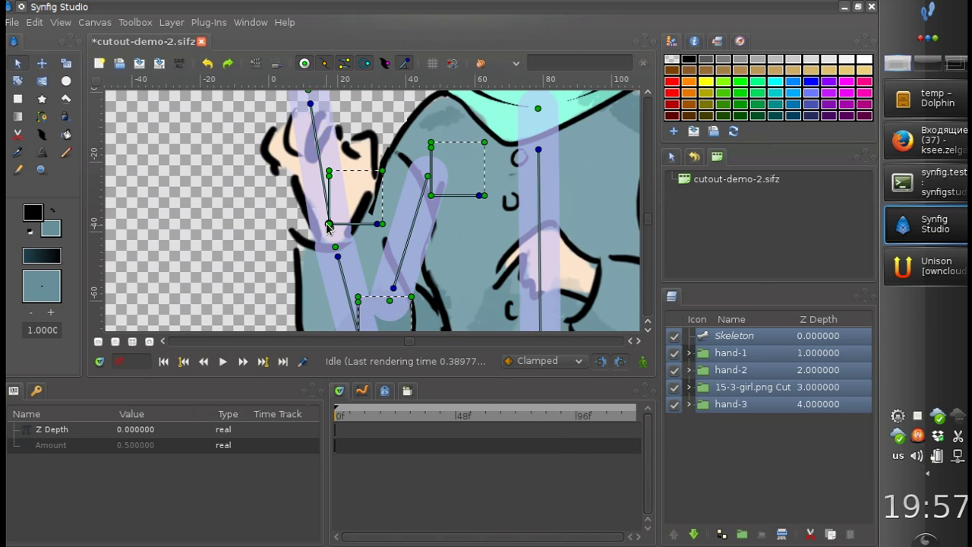
right_click(331, 229)
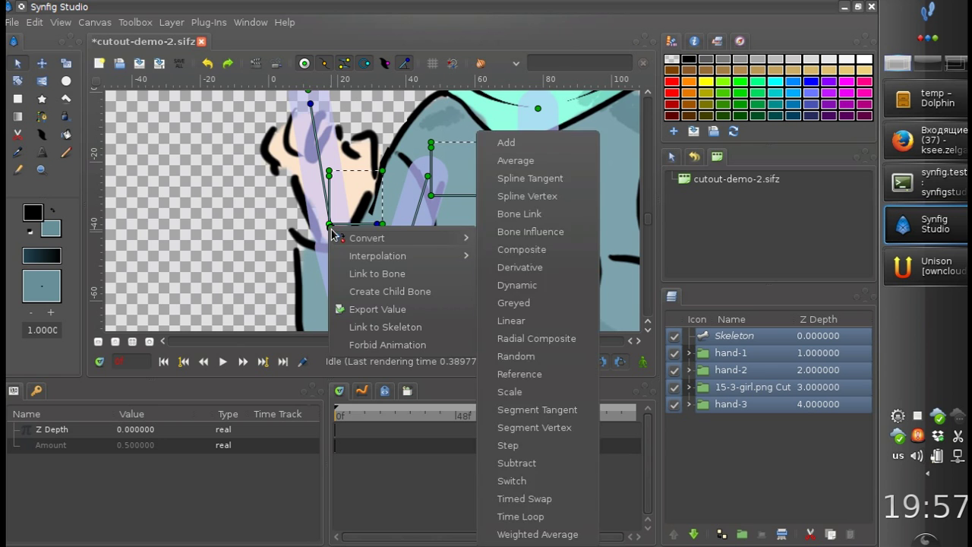
click(359, 275)
scroll(403, 265, down, 4)
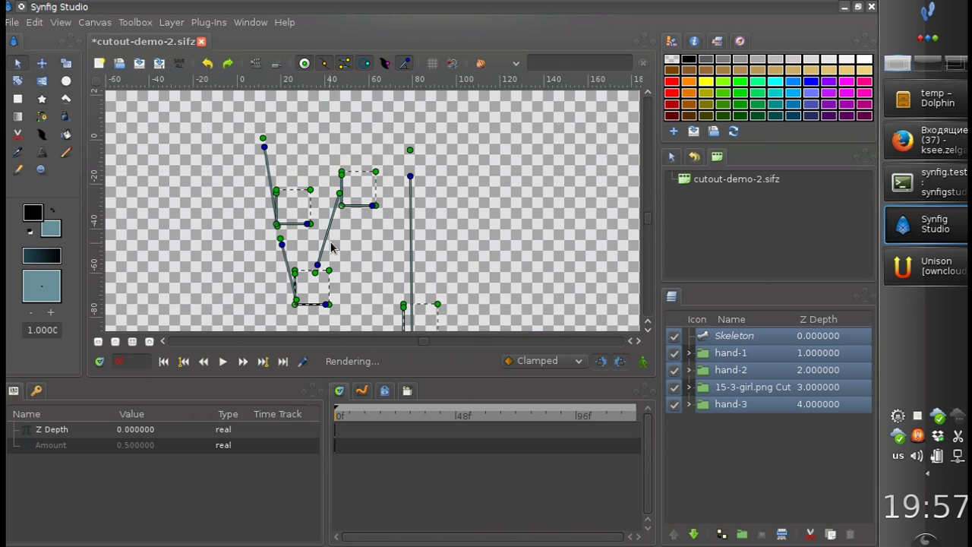
Select only the Skeleton, try rotating the torso bone to test the links, and undo the rotation.
click(706, 340)
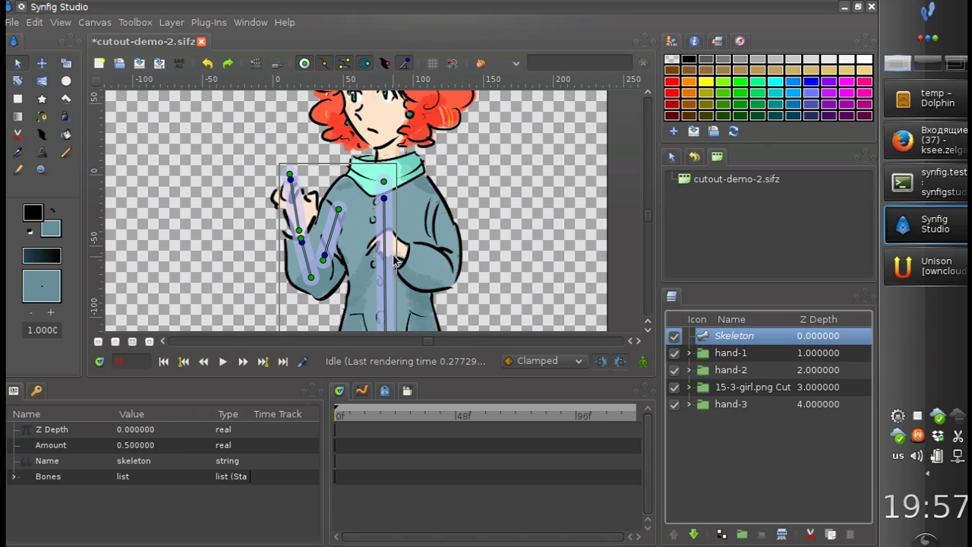
drag(386, 246, 441, 239)
scroll(441, 239, down, 1)
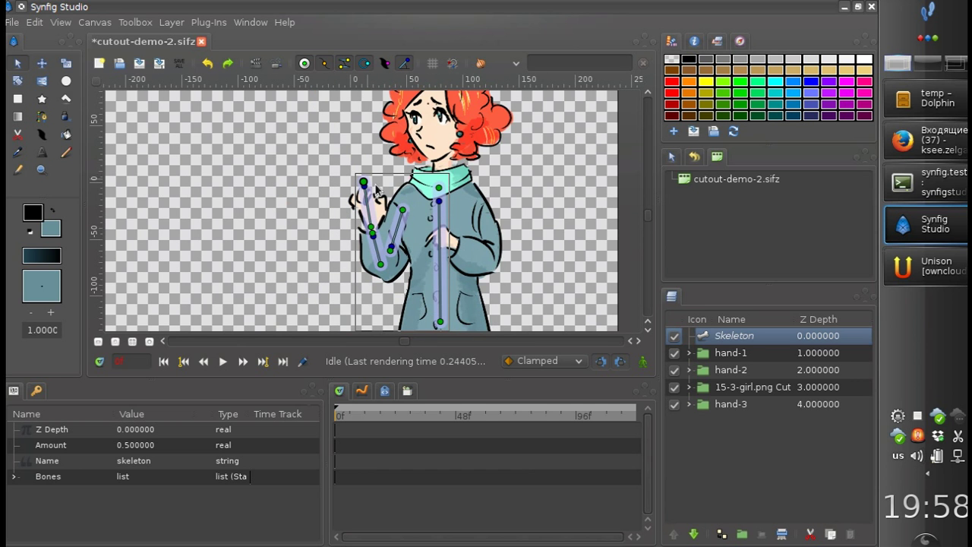
drag(439, 201, 450, 204)
key(ctrl+z)
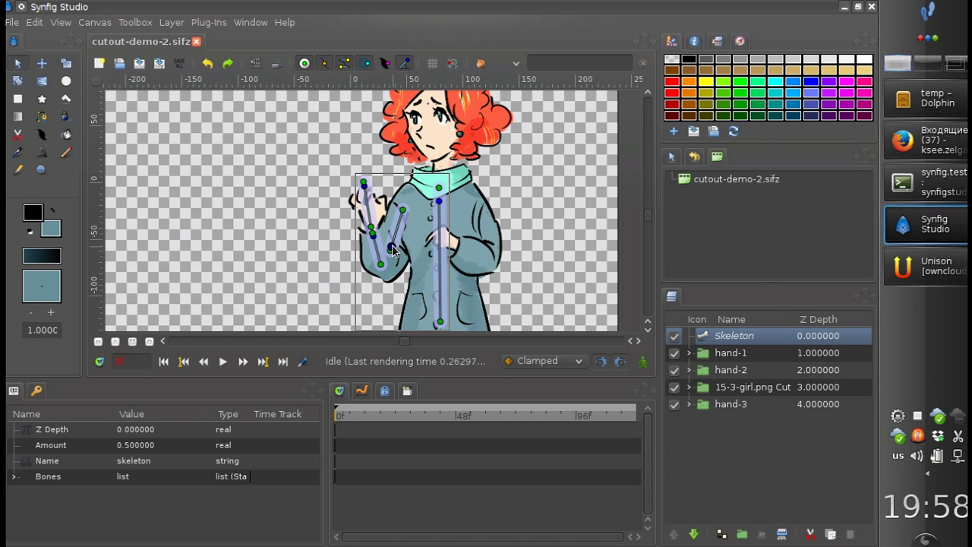
Try rotating the upper-arm bone to test the arm links and restore the original pose.
drag(392, 246, 386, 251)
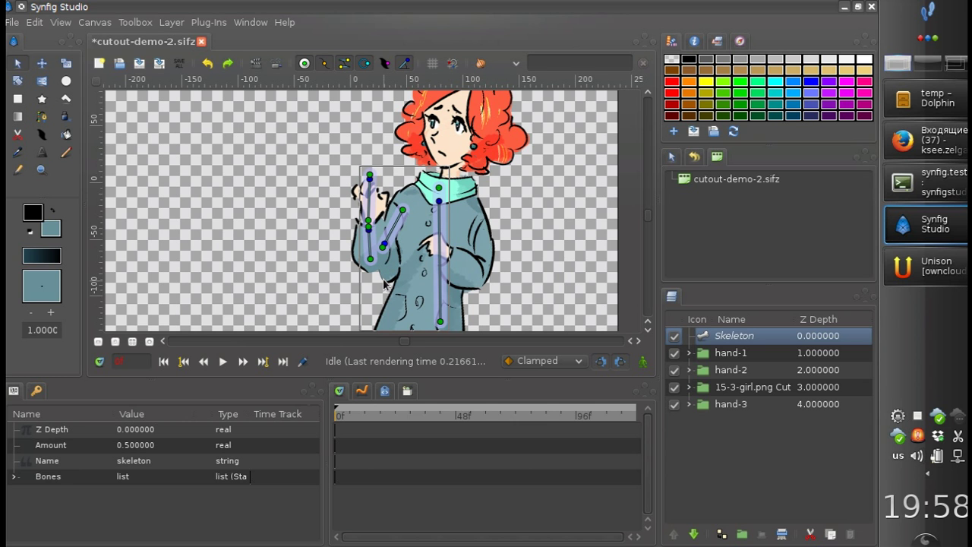
key(ctrl+s)
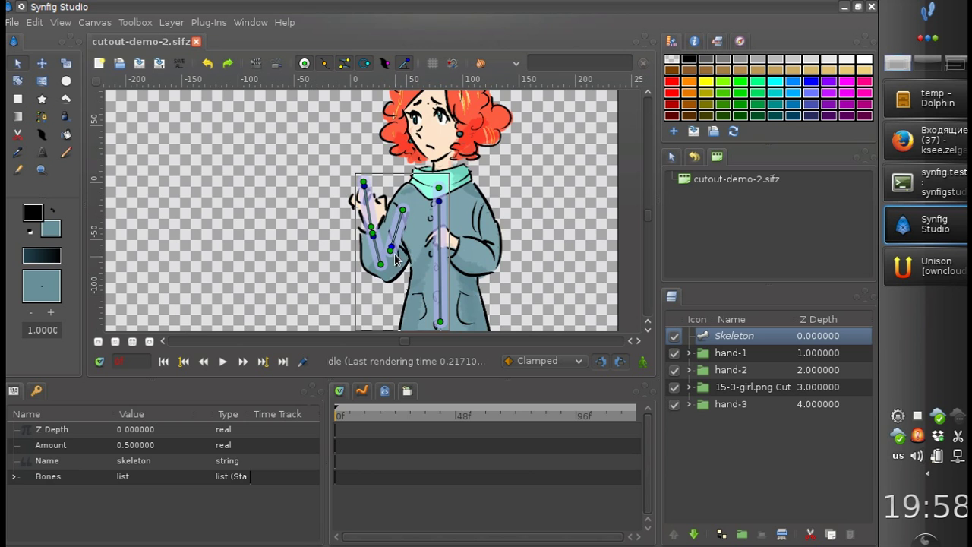
drag(381, 238, 356, 286)
key(ctrl+s)
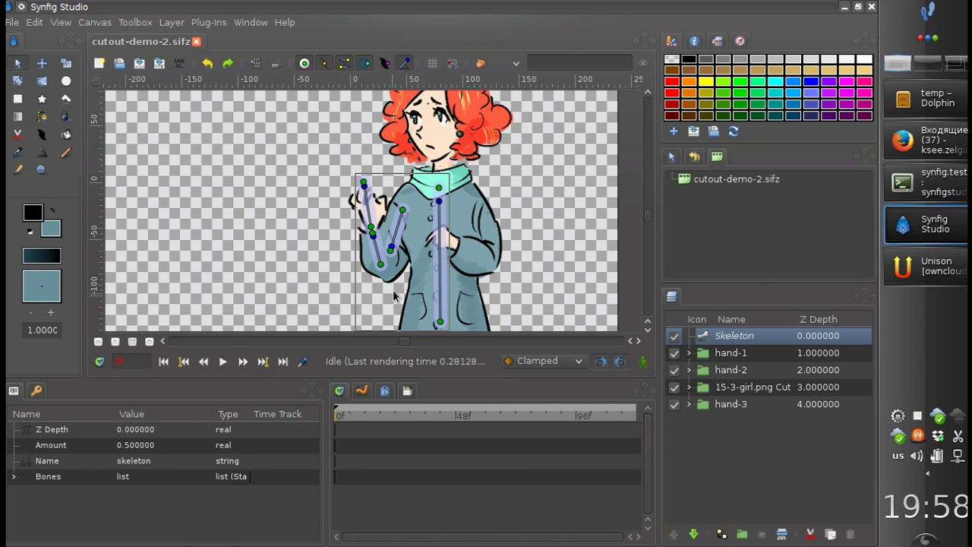
Move the body cutout group's origin onto the torso bone and the hand-3 group's origin onto the upper-arm bone's shoulder end.
click(720, 388)
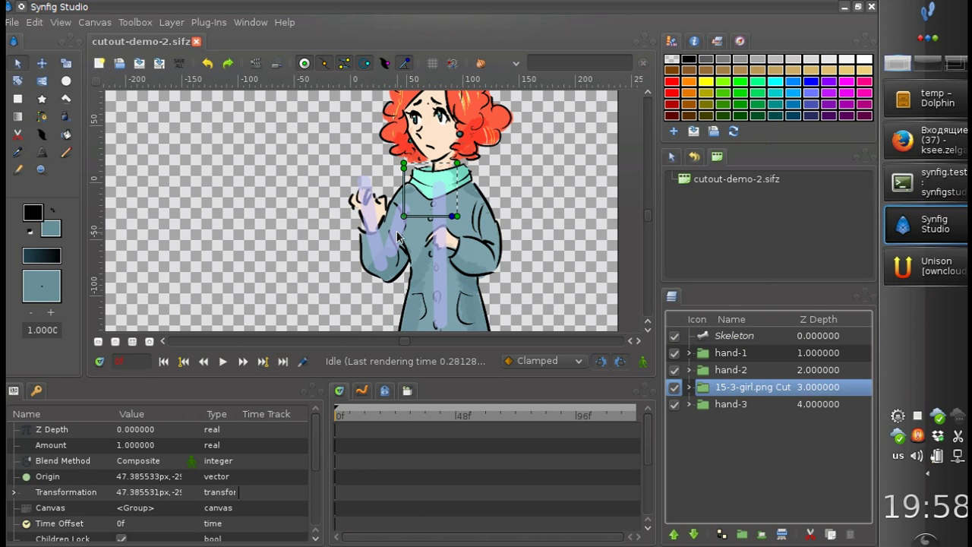
ctrl+click(398, 237)
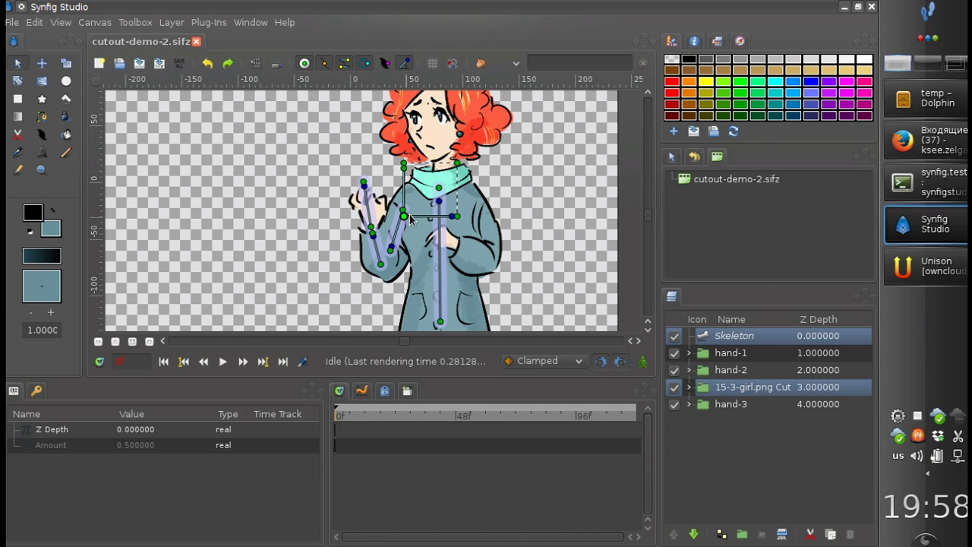
right_click(439, 195)
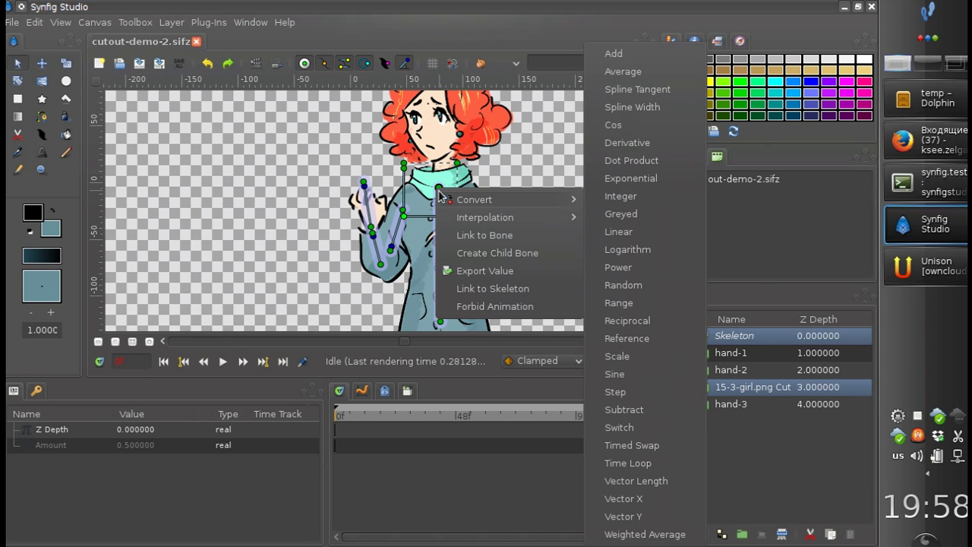
click(420, 201)
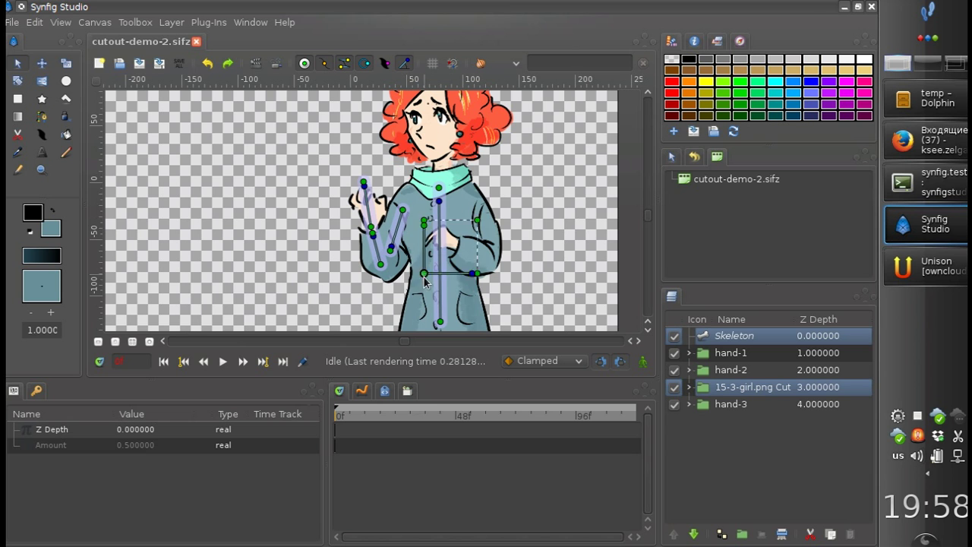
click(702, 405)
drag(436, 284, 400, 213)
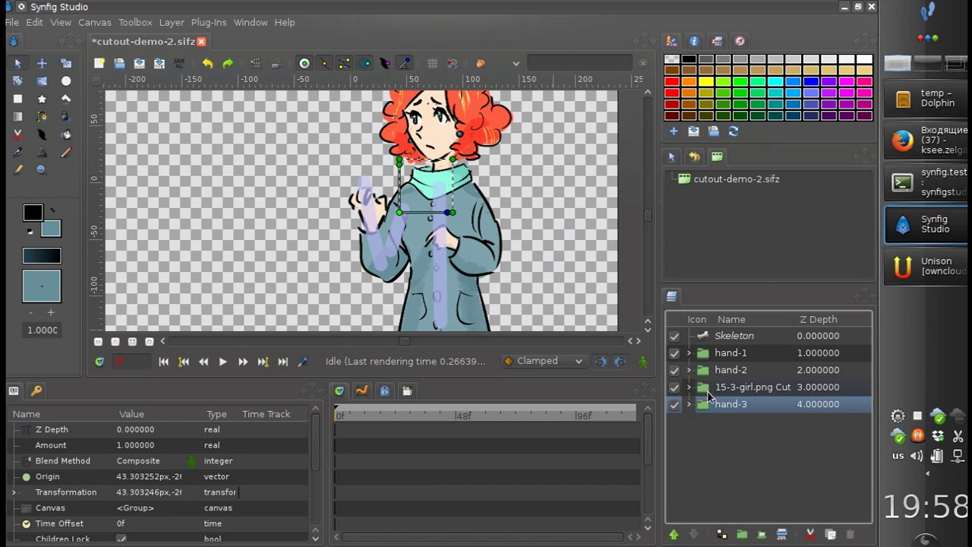
Link the body cutout group's handles to the torso bone and the hand-3 group's handles to the upper-arm bone.
click(708, 390)
ctrl+click(708, 404)
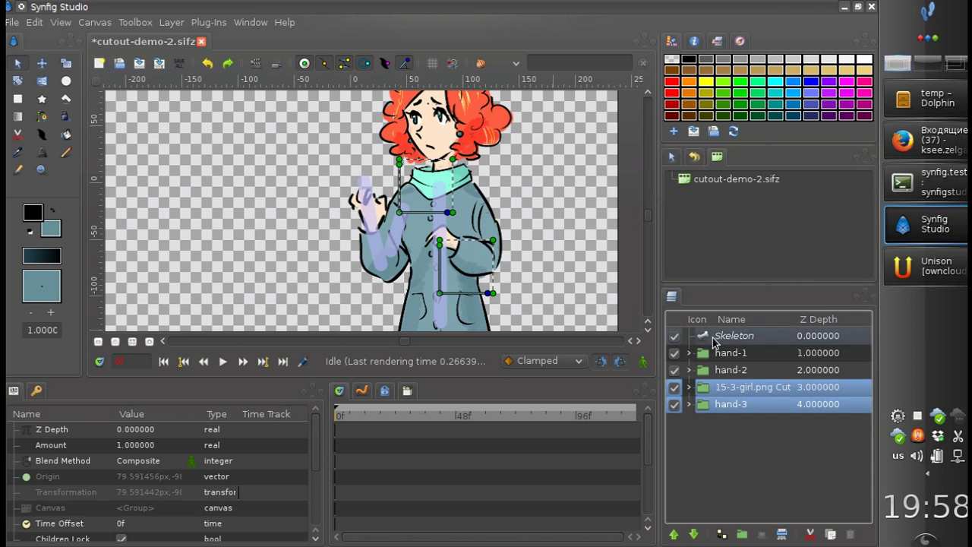
ctrl+click(715, 336)
right_click(439, 329)
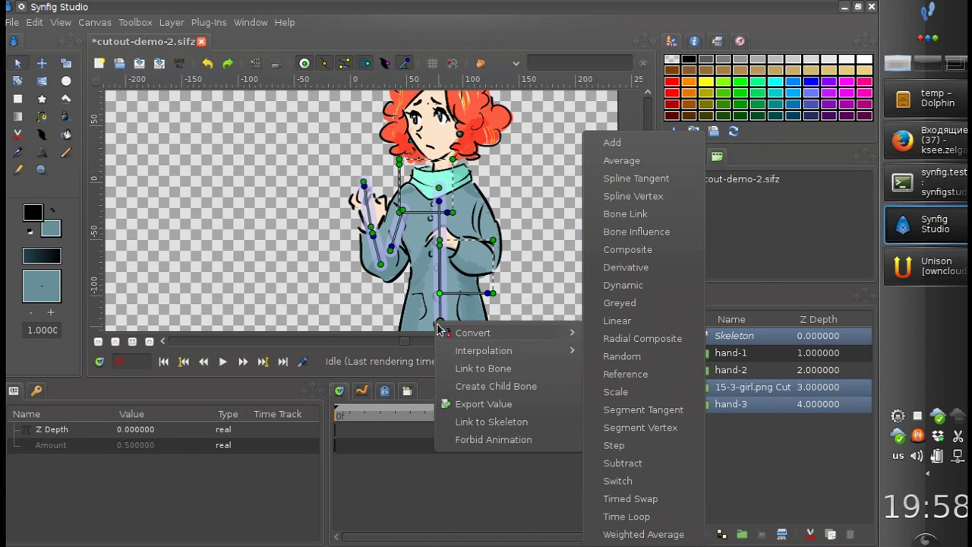
click(456, 366)
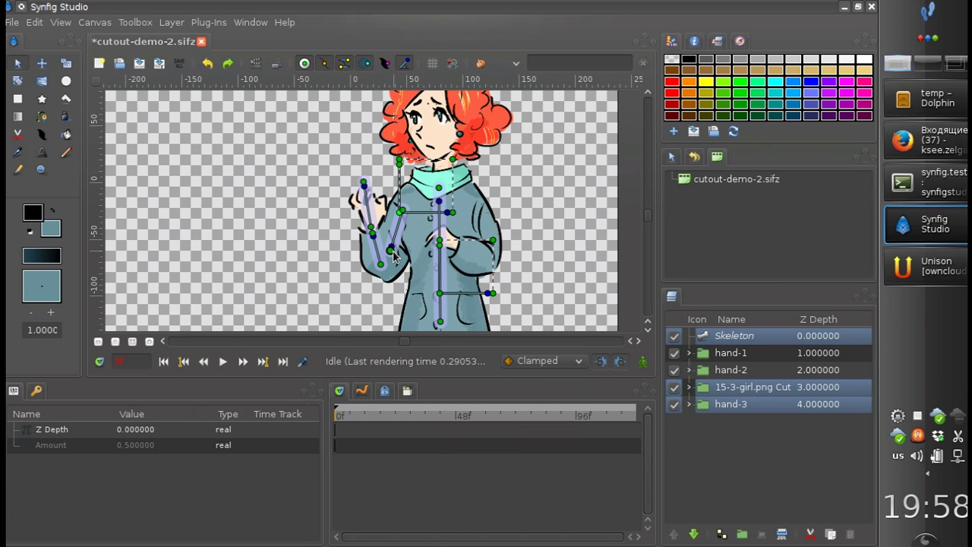
right_click(392, 251)
click(414, 296)
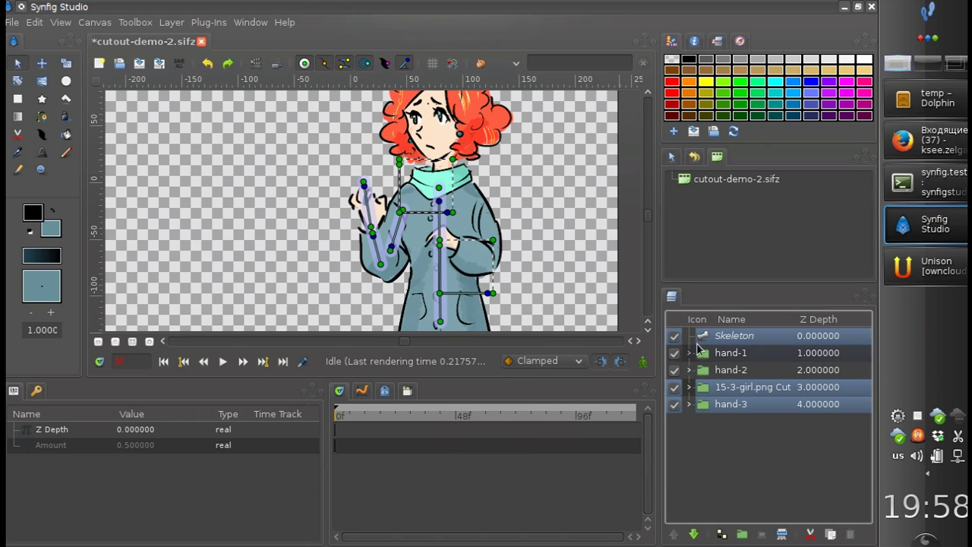
Select only the Skeleton, try rotating the upper-arm, forearm and hand bones to test the new links, and undo the rotations.
click(387, 250)
drag(385, 251, 367, 283)
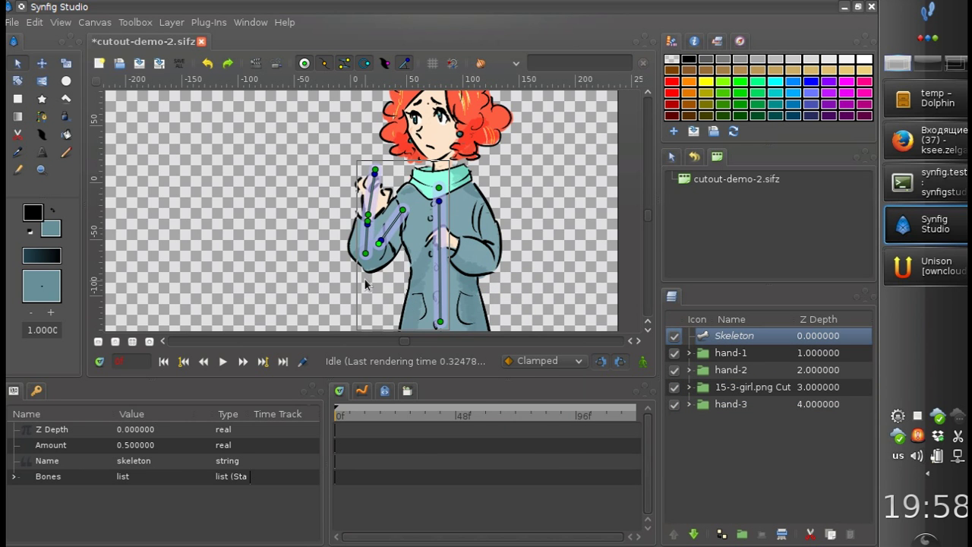
key(ctrl+z)
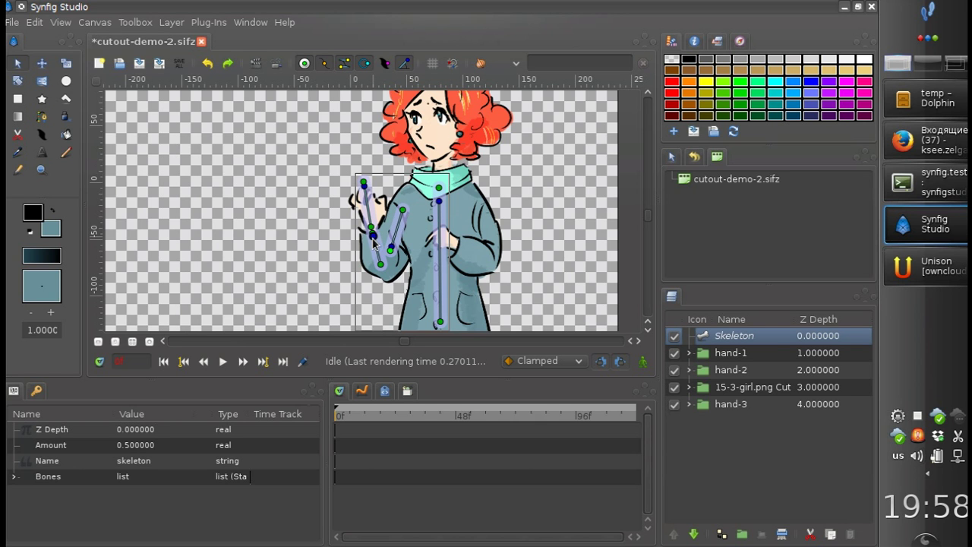
drag(366, 241, 367, 278)
drag(364, 183, 365, 230)
key(ctrl+z)
Hide the Skeleton layer so the bones do not cover the girl, and save the file.
drag(401, 256, 375, 237)
scroll(431, 253, up, 1)
click(674, 335)
drag(449, 264, 404, 240)
scroll(433, 256, down, 1)
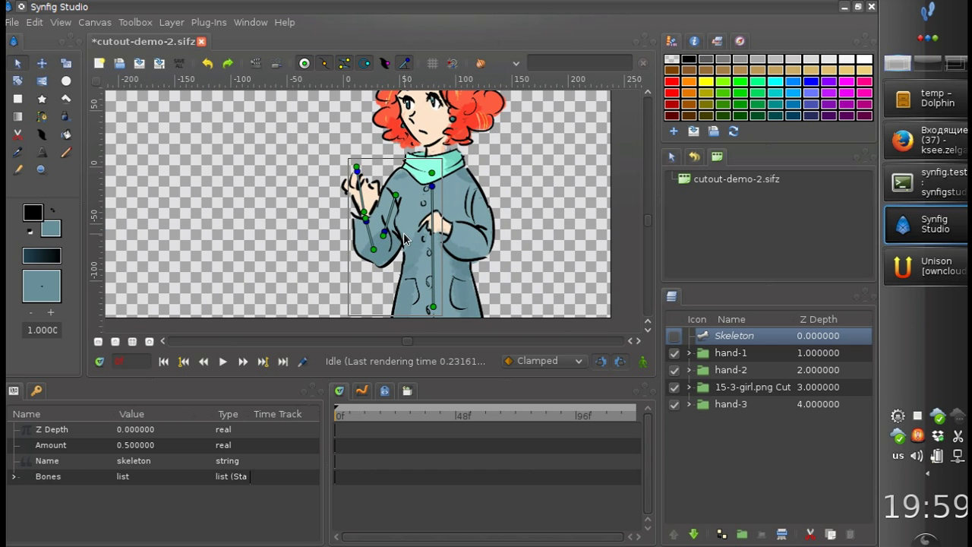
ctrl+scroll(326, 247, down, 1)
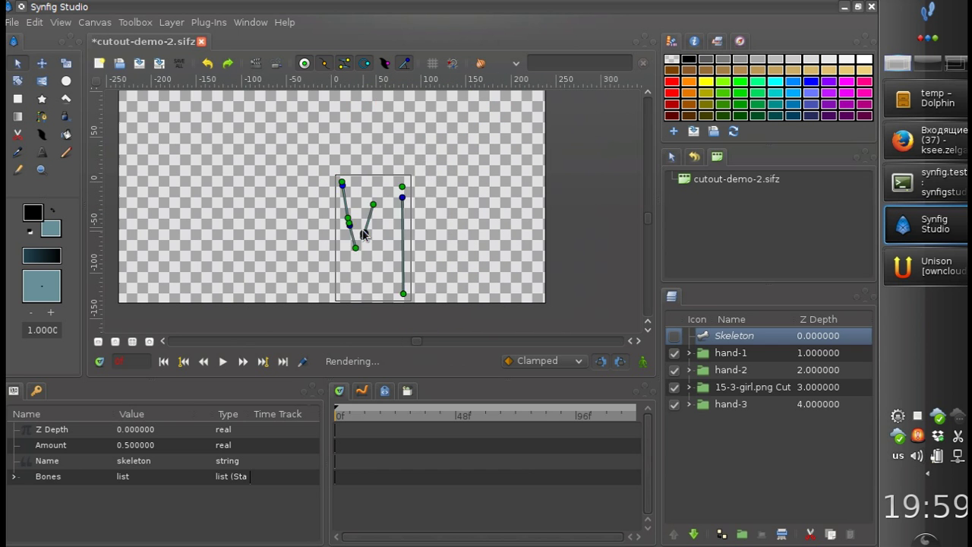
drag(362, 228, 377, 237)
key(ctrl+s)
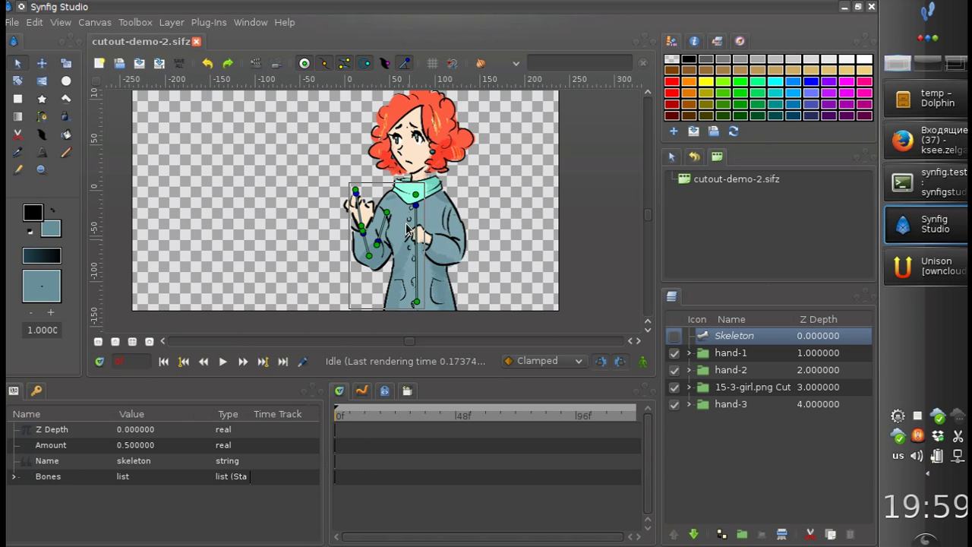
Undo a trial torso rotation, and pose the arm and hand bones so the raised hand rests against the chest.
drag(417, 206, 420, 208)
key(ctrl+z)
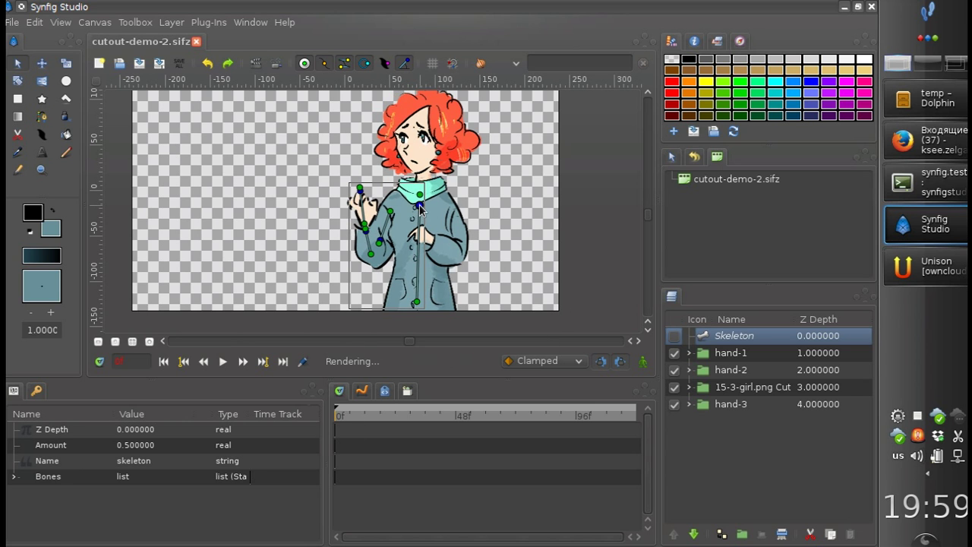
mouse_move(378, 246)
mouse_down()
mouse_move(386, 238)
mouse_move(381, 260)
mouse_up()
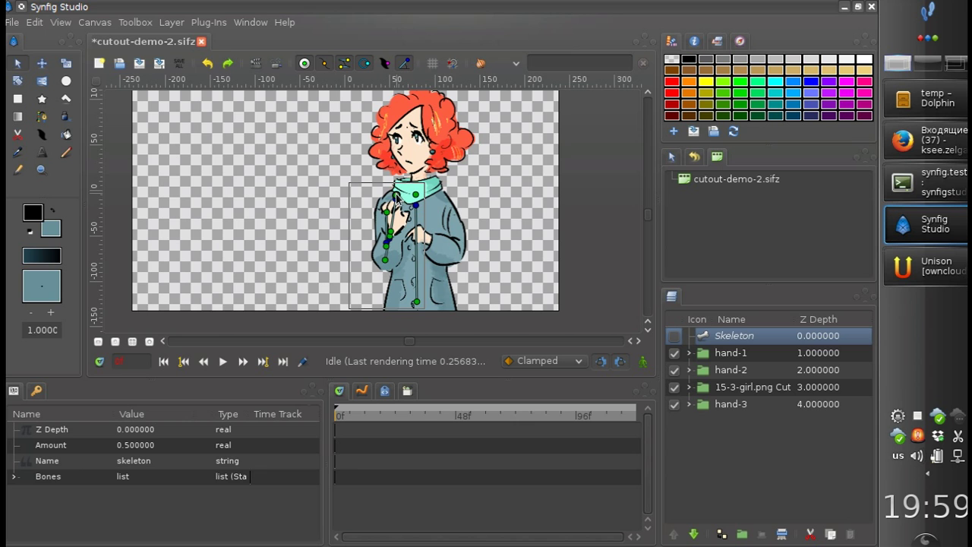
drag(396, 201, 397, 203)
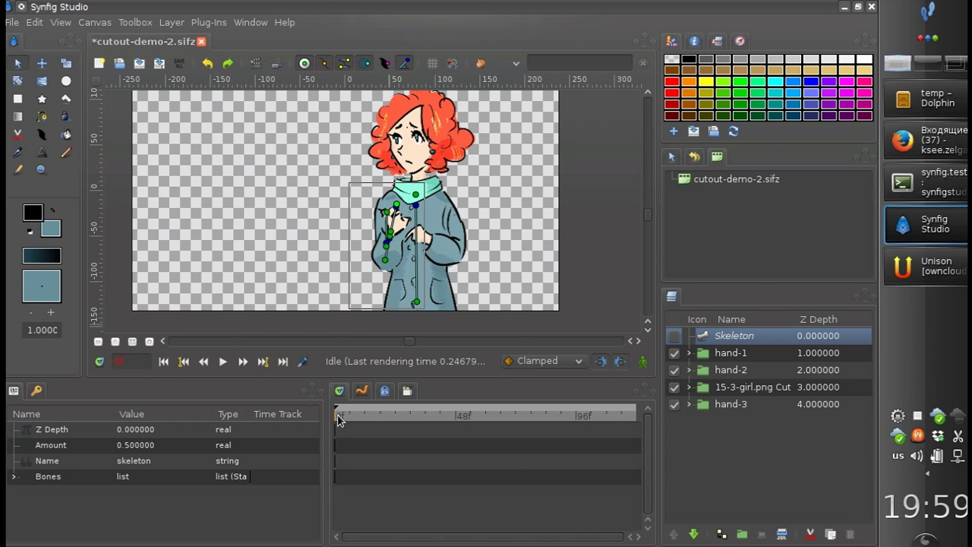
Set the default interpolation to TCB and turn on animation editing mode.
click(543, 361)
click(551, 394)
click(643, 361)
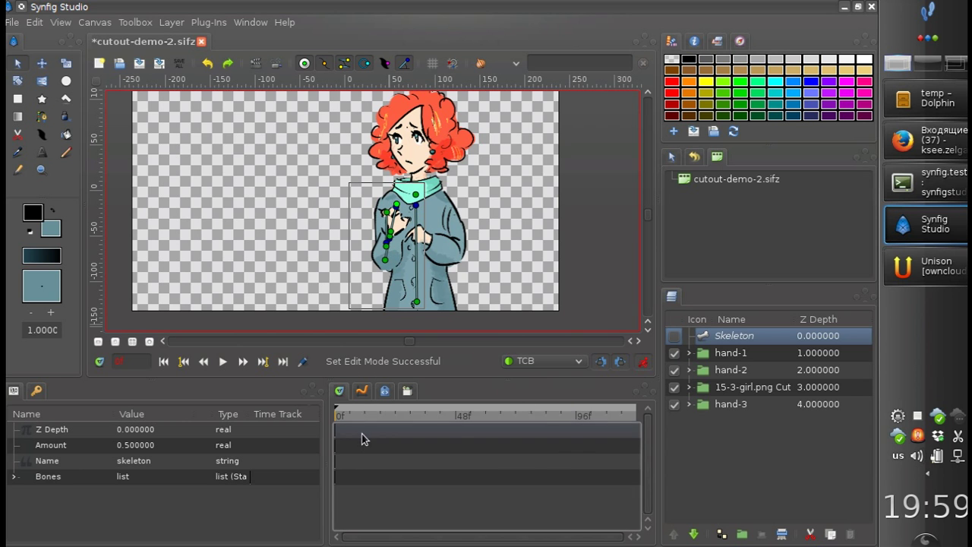
Add a keyframe at frame 10 and rotate the torso bone slightly away from the raised hand.
click(359, 416)
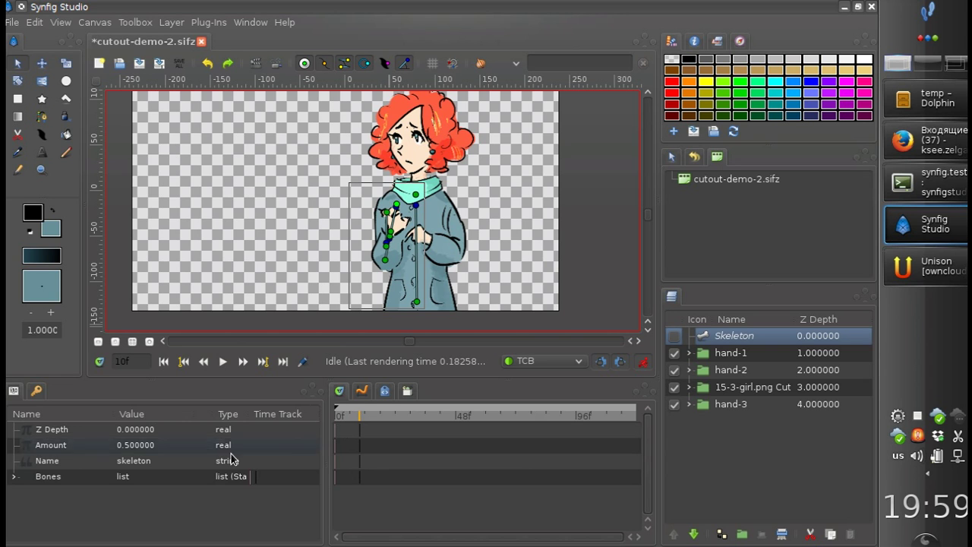
click(35, 391)
click(15, 534)
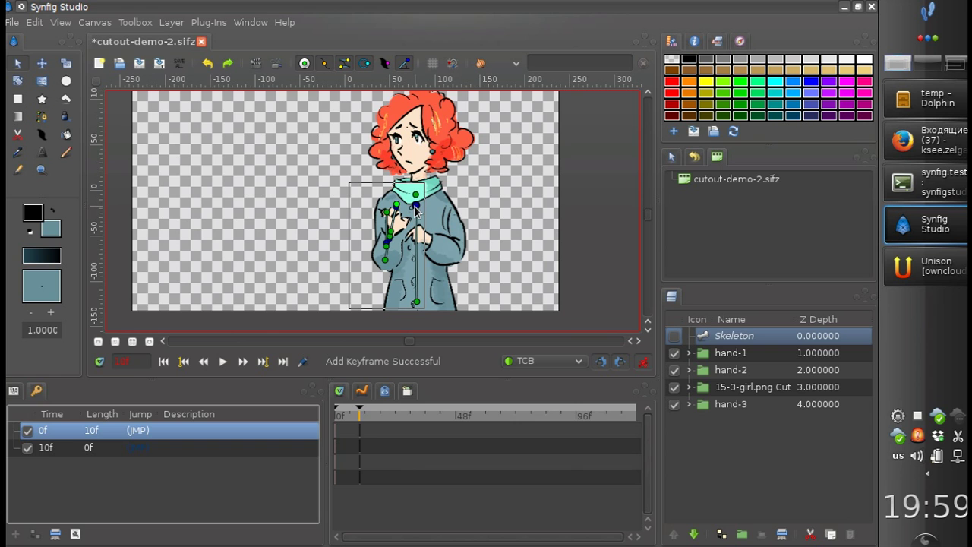
drag(417, 209, 421, 210)
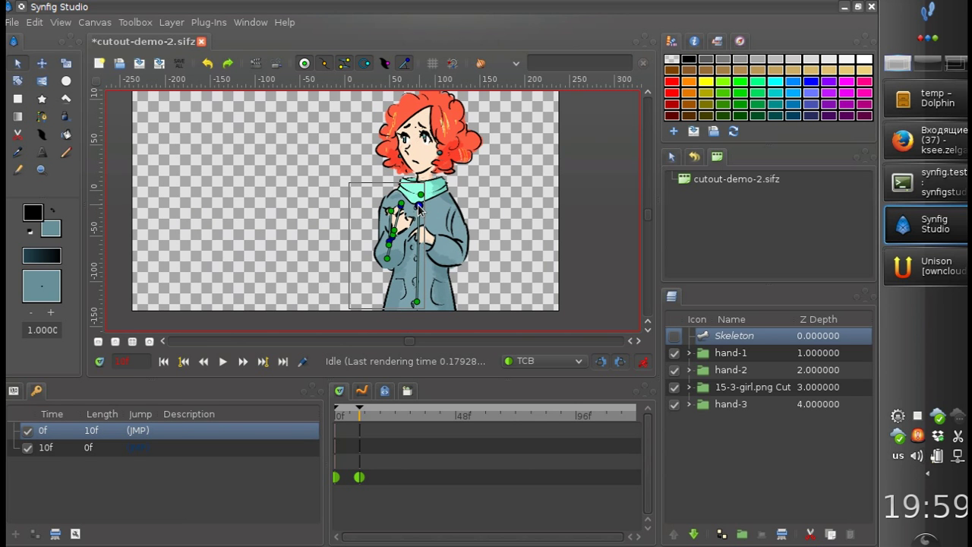
Duplicate the frame 10 keyframe at frame 19 and move the duplicate to frame 20.
click(381, 416)
click(359, 410)
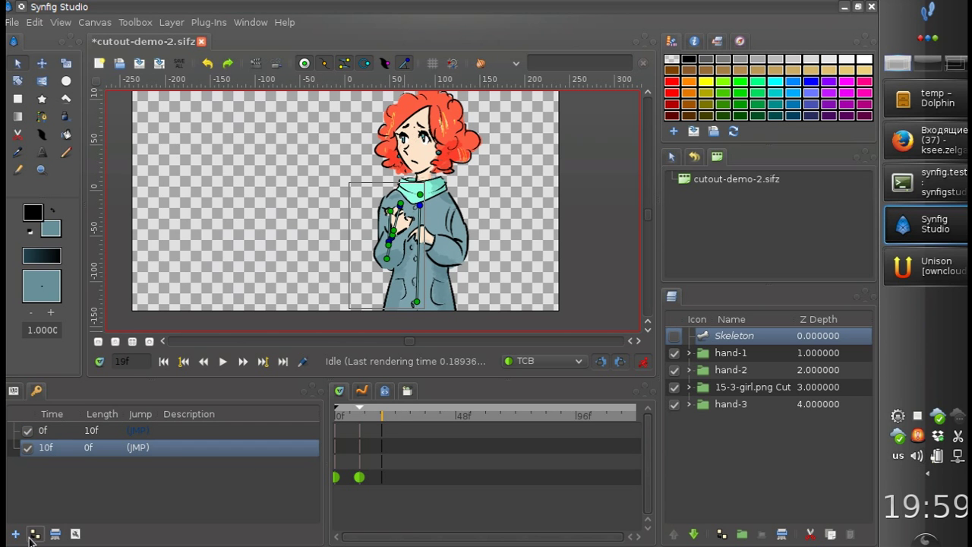
click(35, 534)
click(410, 416)
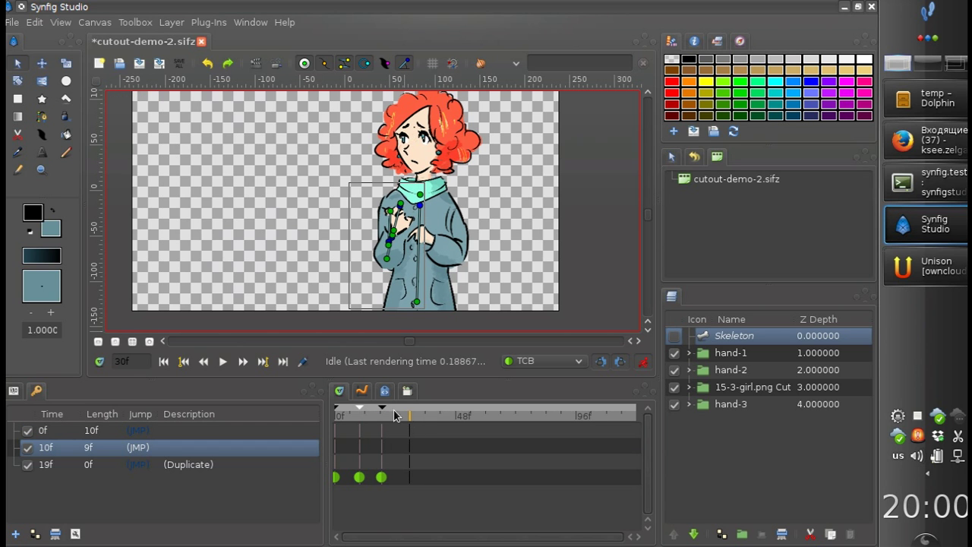
drag(382, 411, 384, 411)
Add a keyframe at frame 29, rotate the torso bone toward the raised hand's side, and nudge its base.
click(407, 416)
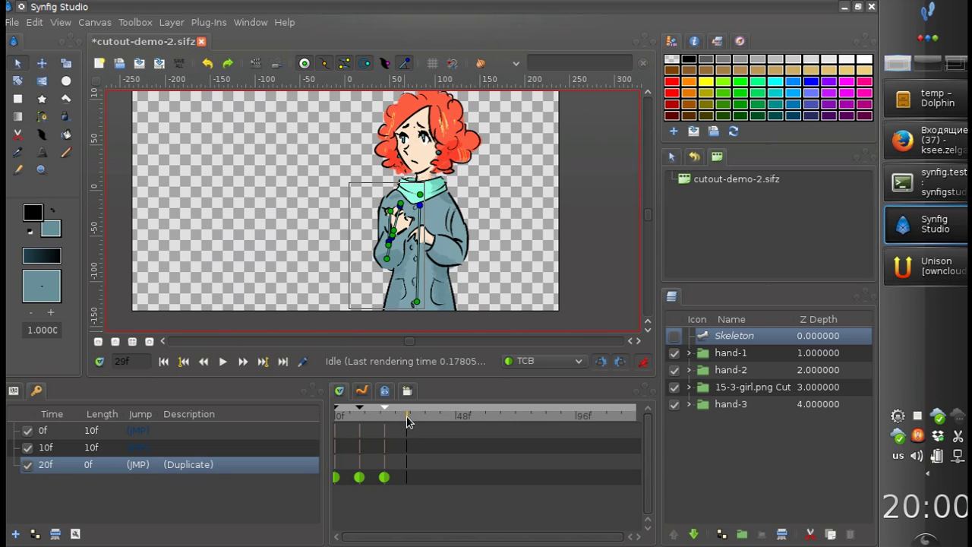
click(16, 534)
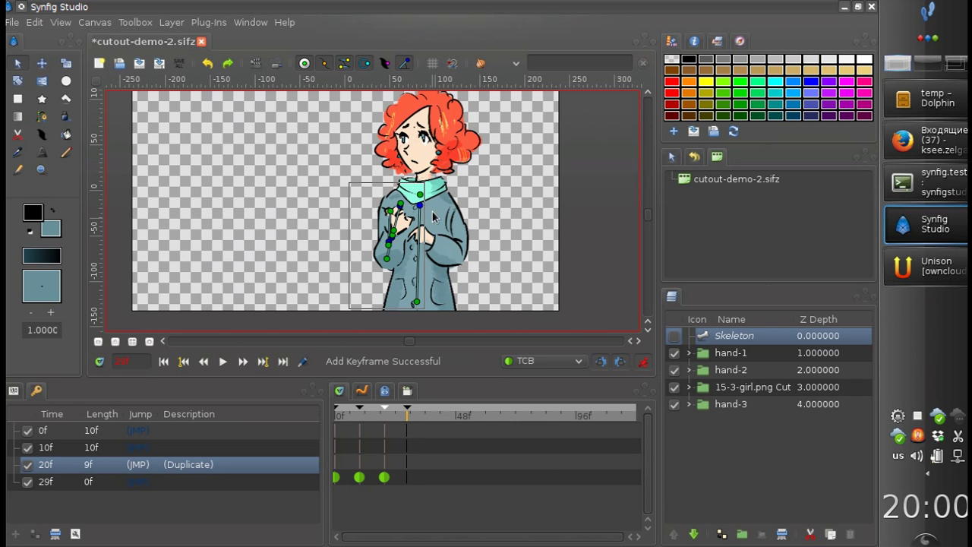
drag(420, 205, 409, 207)
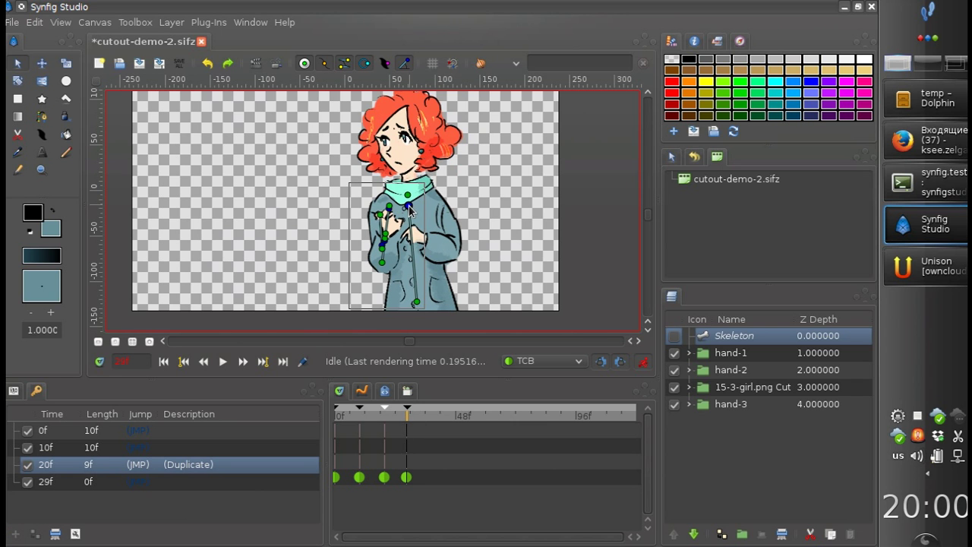
scroll(403, 274, up, 1)
drag(416, 304, 413, 306)
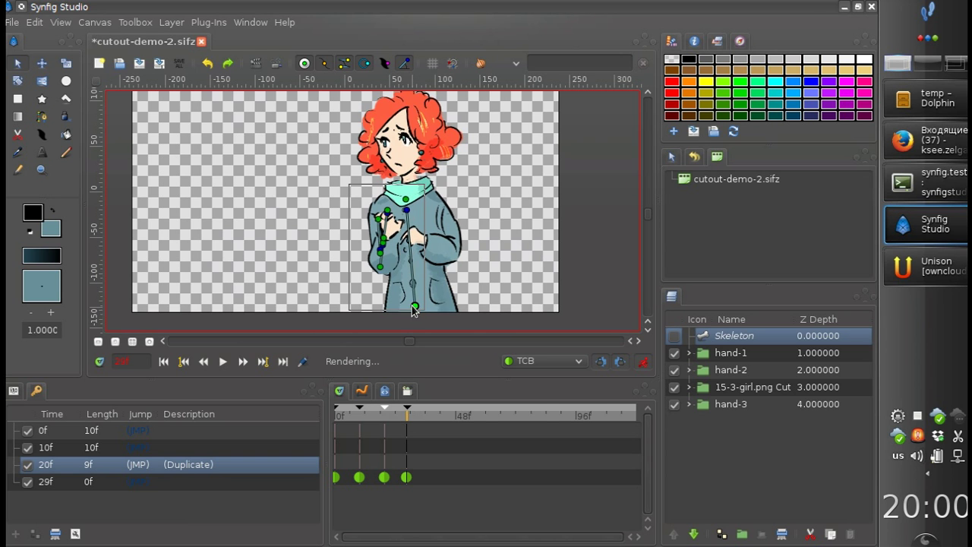
scroll(391, 283, up, 1)
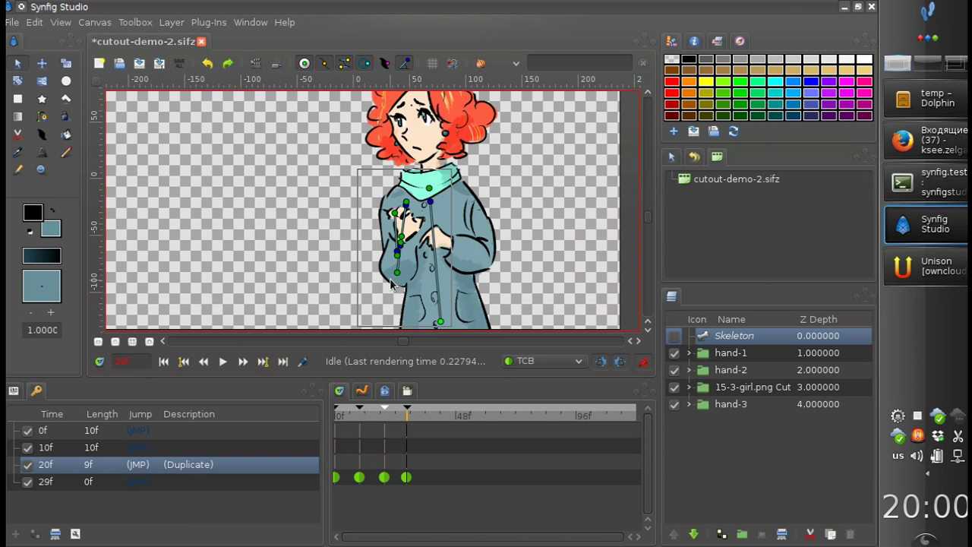
At frame 29, swing the arm away from the chest by adjusting the upper-arm, forearm and hand bones.
drag(394, 255, 365, 238)
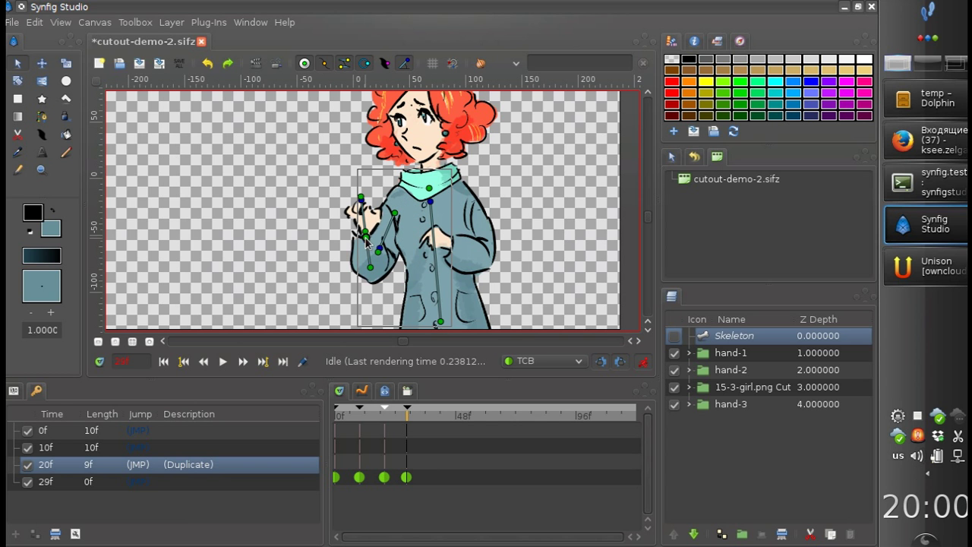
drag(365, 238, 360, 244)
drag(342, 203, 335, 194)
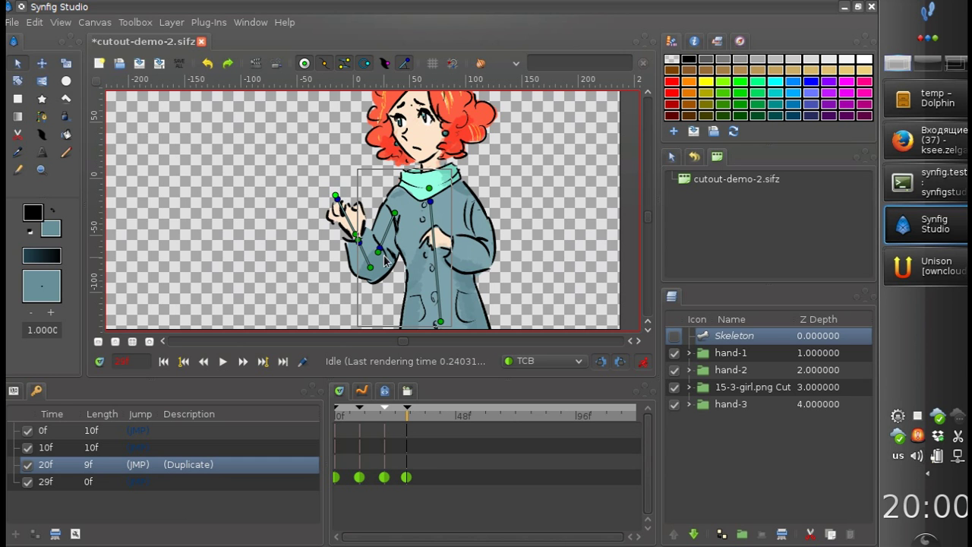
drag(380, 252, 379, 247)
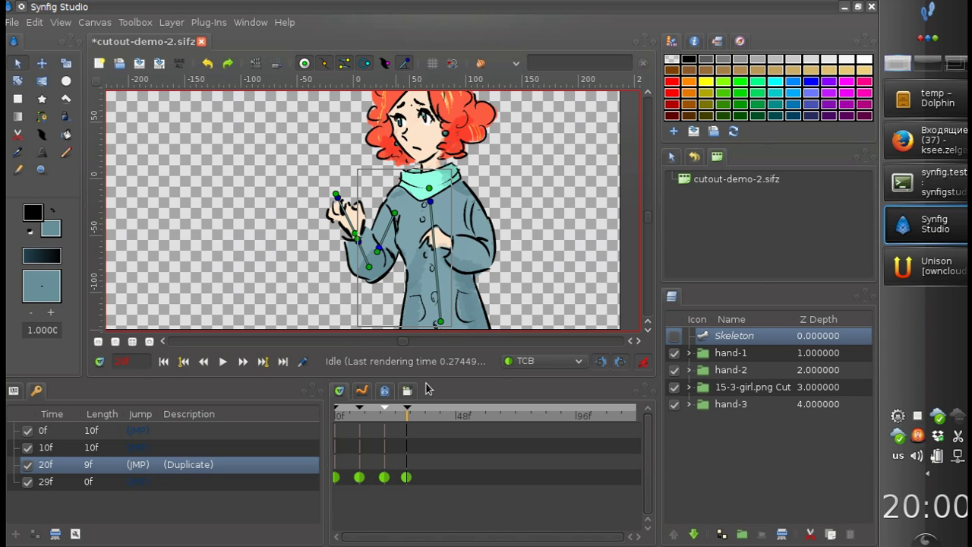
drag(397, 215, 398, 212)
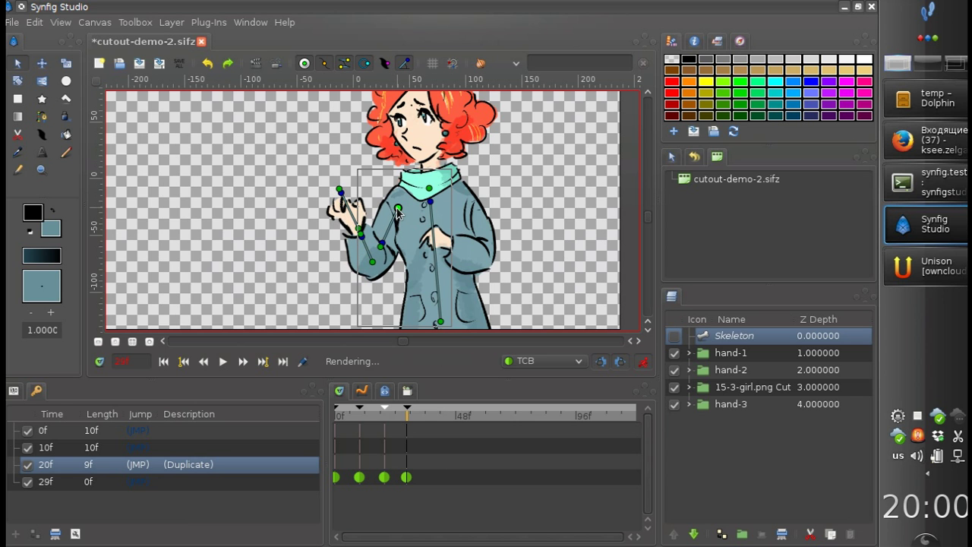
Add a keyframe at frame 36 and swing the raised arm farther from the body by adjusting its upper-arm, forearm and hand bones.
click(424, 416)
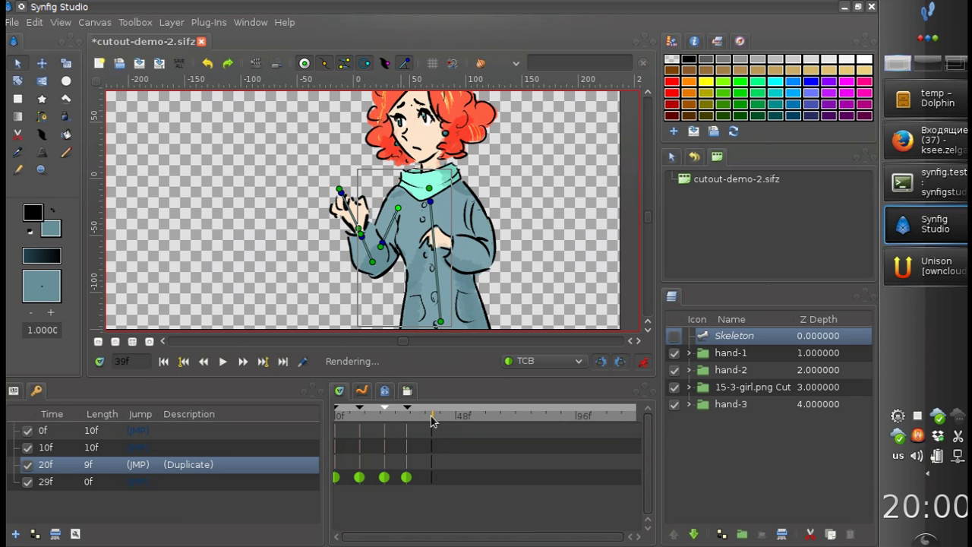
click(17, 535)
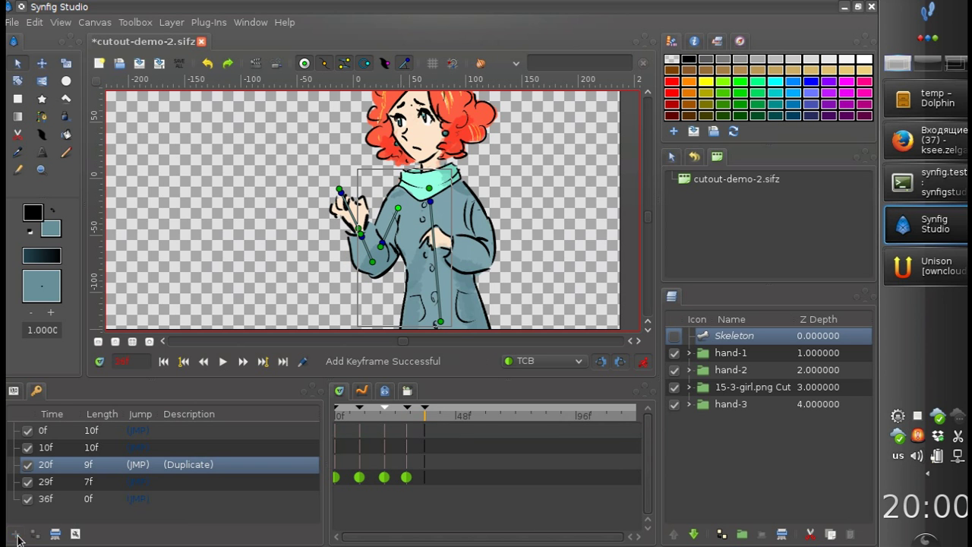
drag(380, 248, 402, 205)
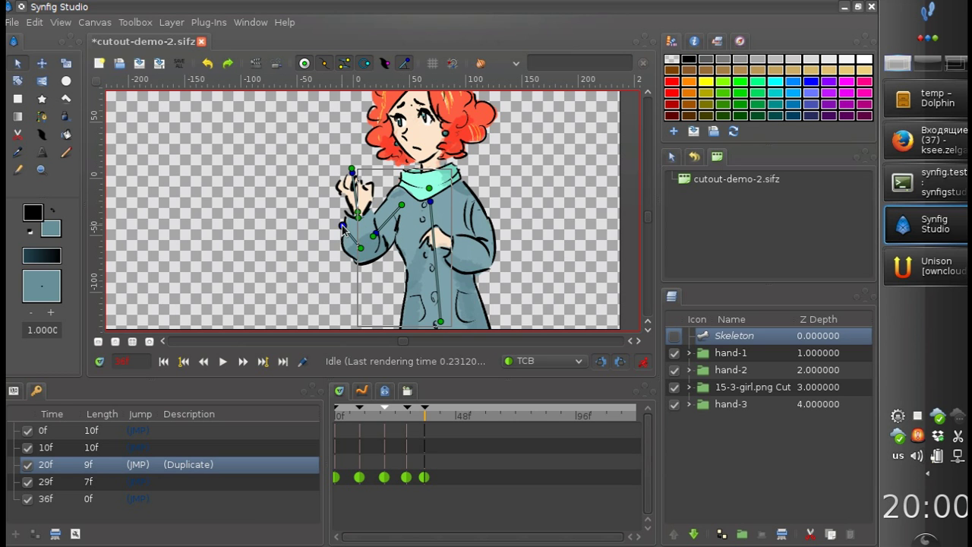
drag(342, 225, 335, 233)
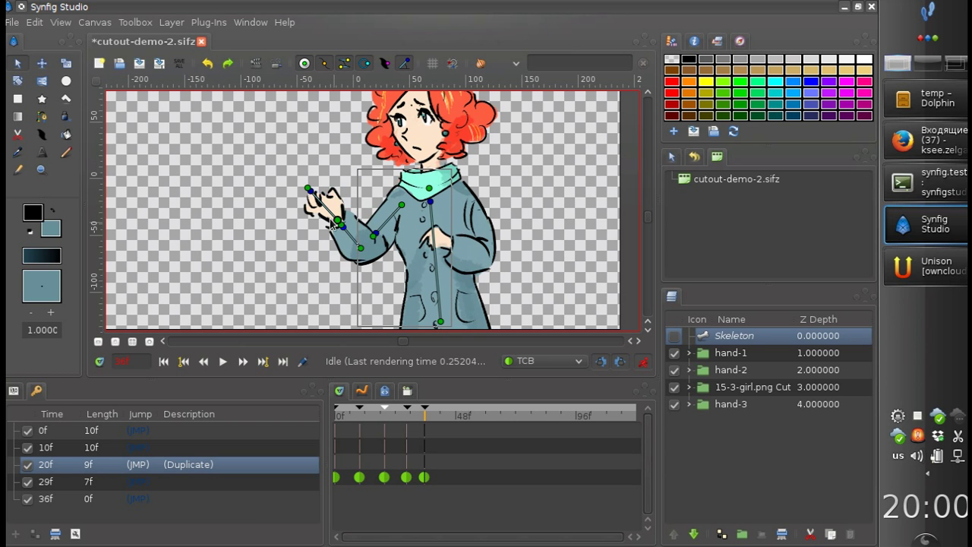
drag(325, 192, 319, 182)
drag(361, 248, 358, 254)
scroll(357, 254, down, 1)
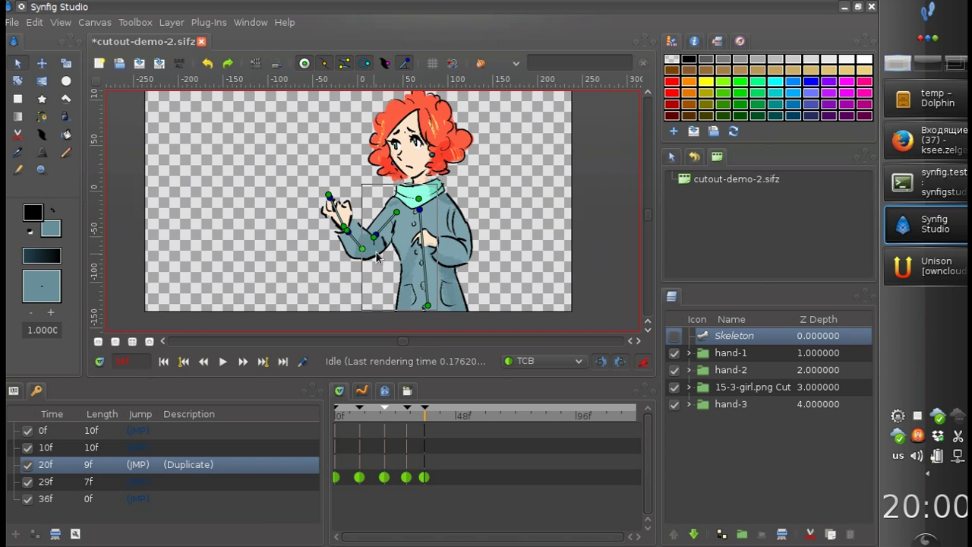
drag(346, 195, 348, 188)
Duplicate the frame 36 keyframe at frame 44 and rotate the raised hand slightly outward there.
click(445, 418)
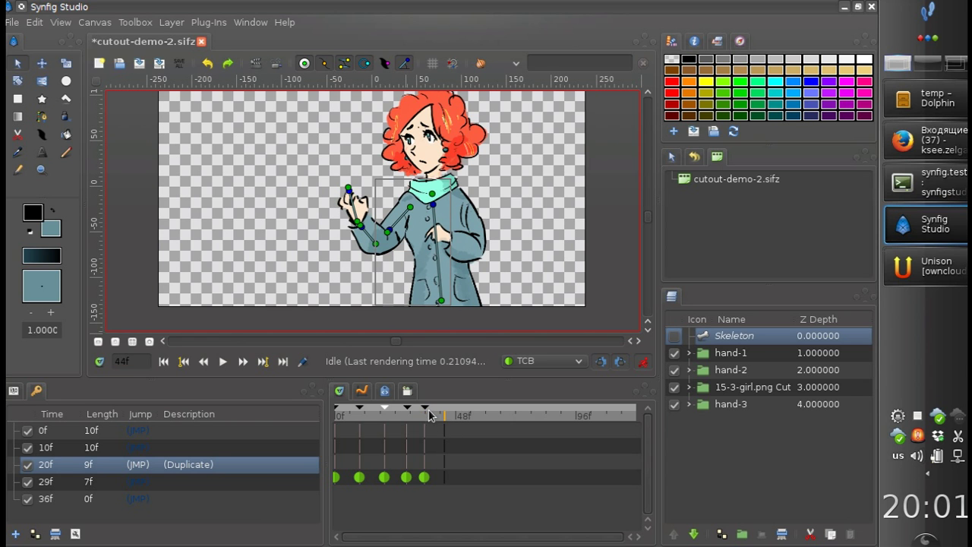
click(425, 409)
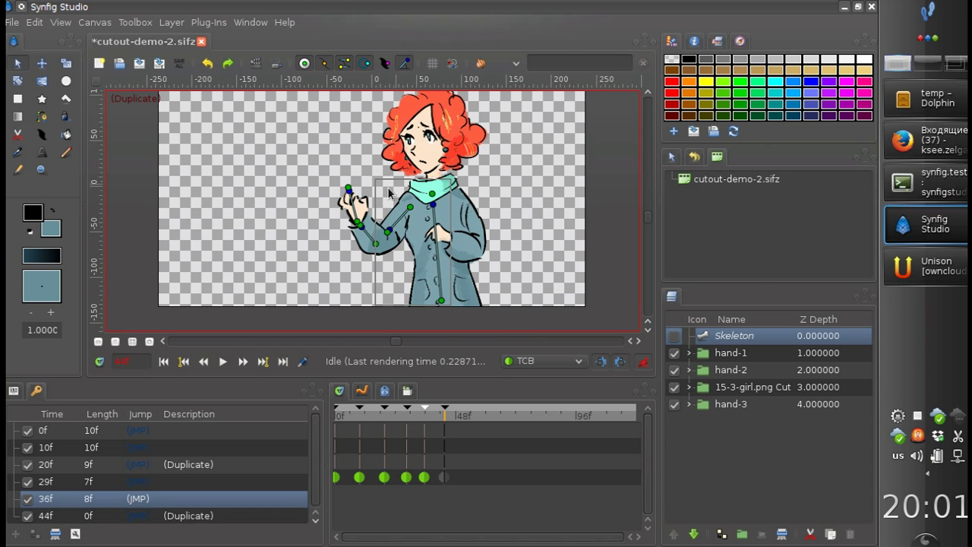
drag(347, 196, 337, 192)
drag(363, 207, 378, 217)
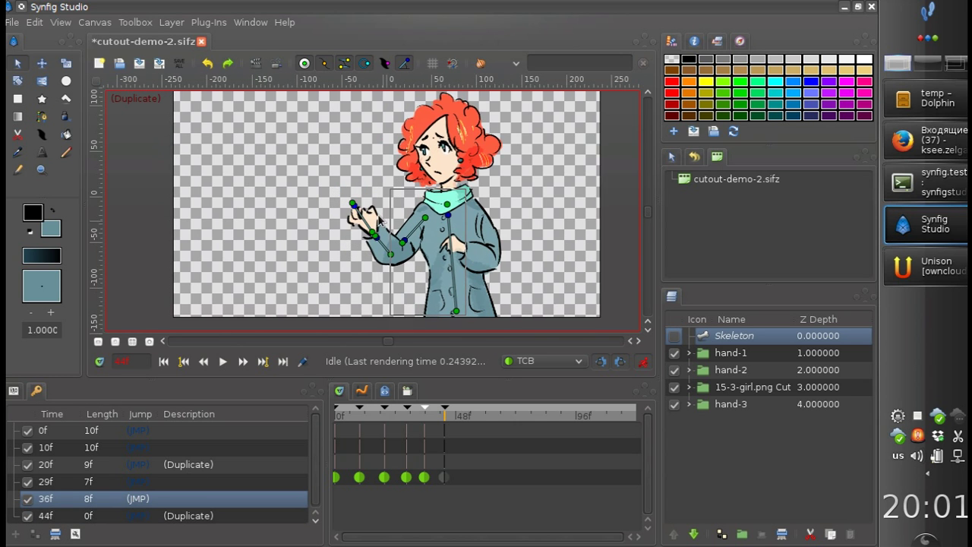
Render a preview of the whole animation, play it through and replay it from the start, and close the preview.
click(277, 66)
drag(476, 226, 519, 227)
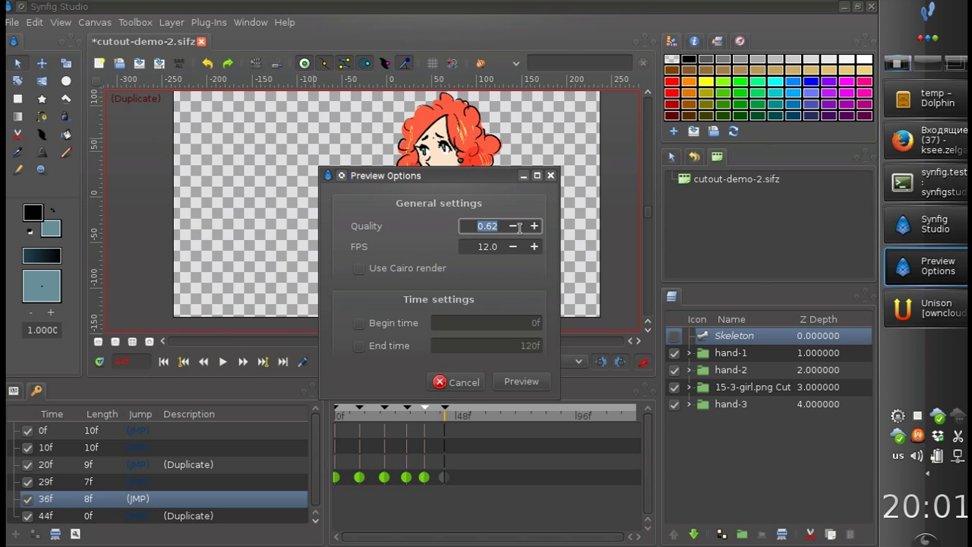
click(534, 376)
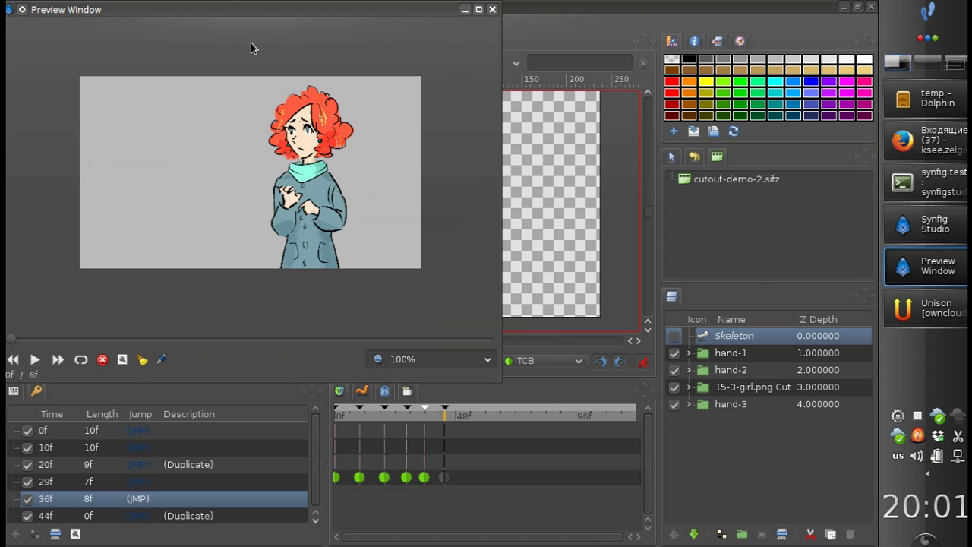
drag(220, 17, 361, 30)
click(177, 378)
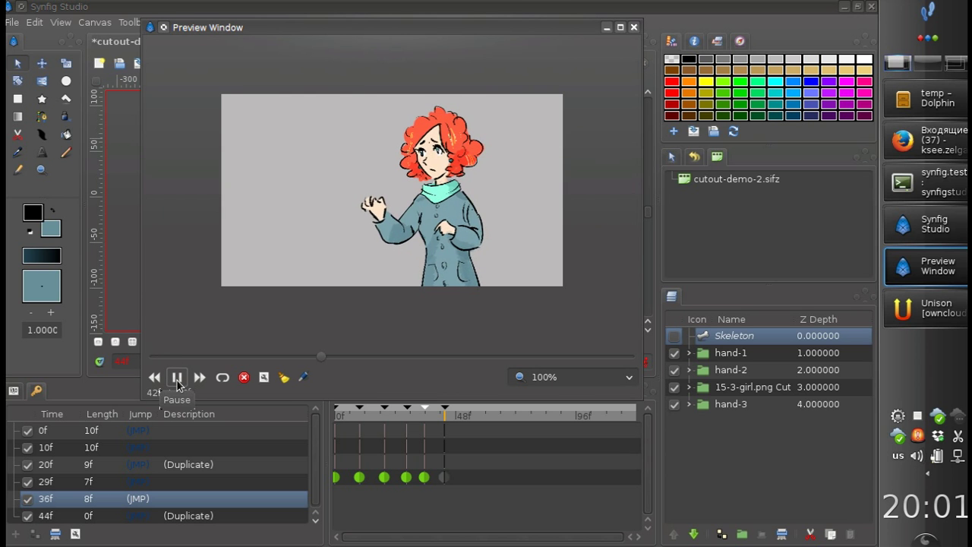
drag(412, 358, 145, 360)
click(175, 379)
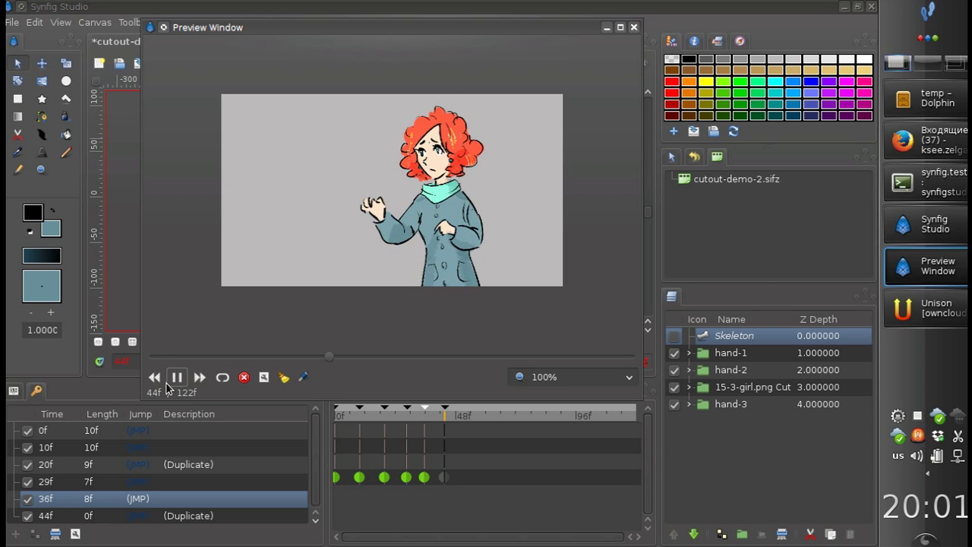
click(633, 27)
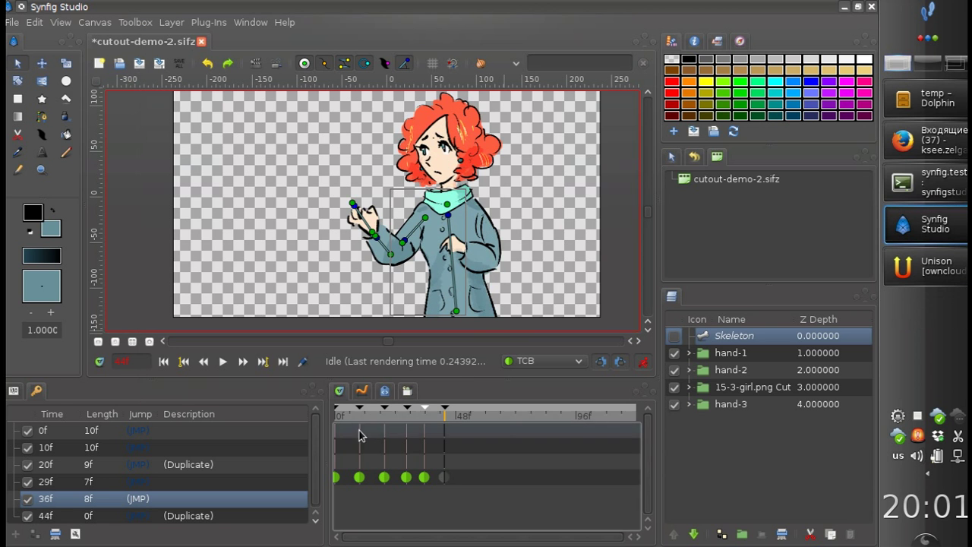
Nudge the raised arm's elbow slightly outward at frame 10 and duplicate that keyframe again at frame 20.
mouse_move(361, 420)
mouse_down()
mouse_move(385, 423)
mouse_move(360, 419)
mouse_up()
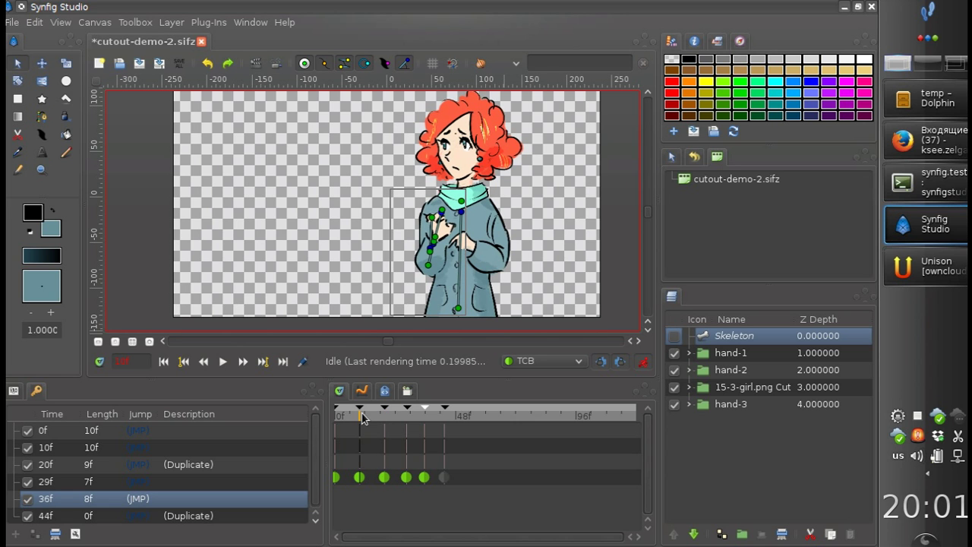
drag(424, 258, 434, 243)
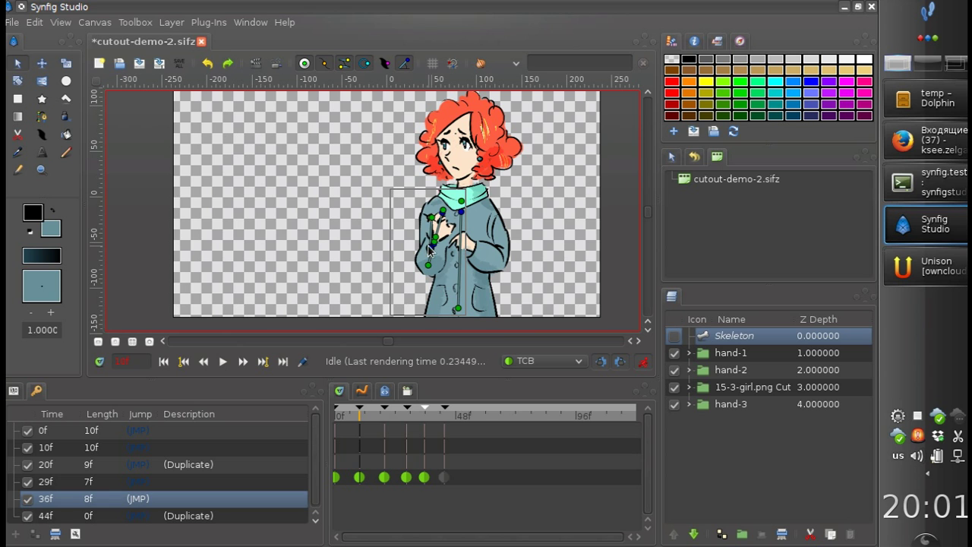
click(382, 429)
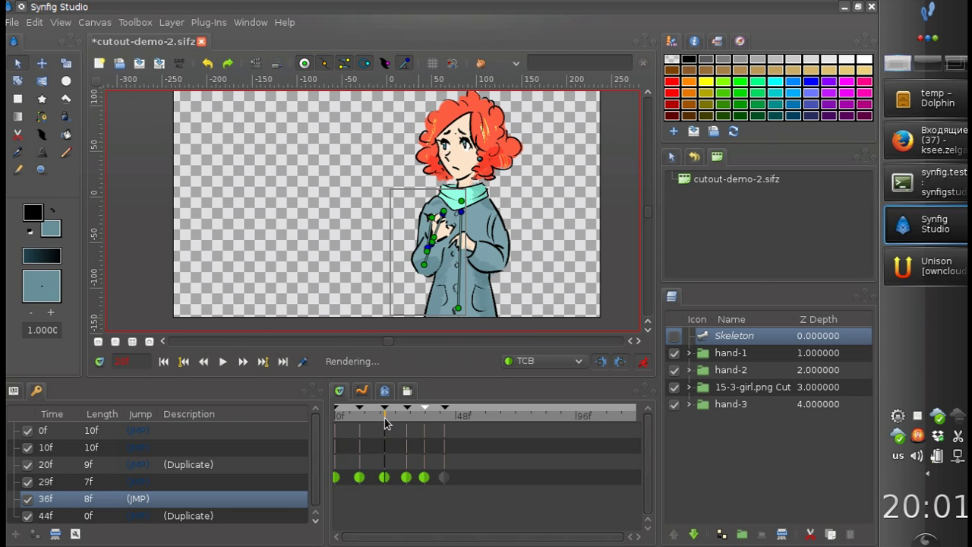
click(54, 534)
key(ctrl+z)
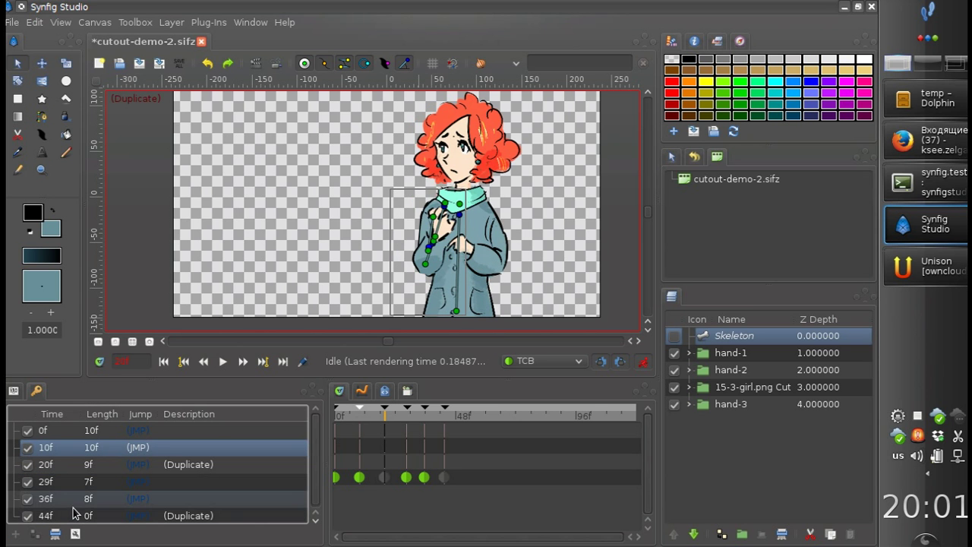
Render a fresh preview to check the revised arm motion, scrub back through it, and close the preview.
click(522, 371)
drag(186, 16, 351, 59)
click(205, 403)
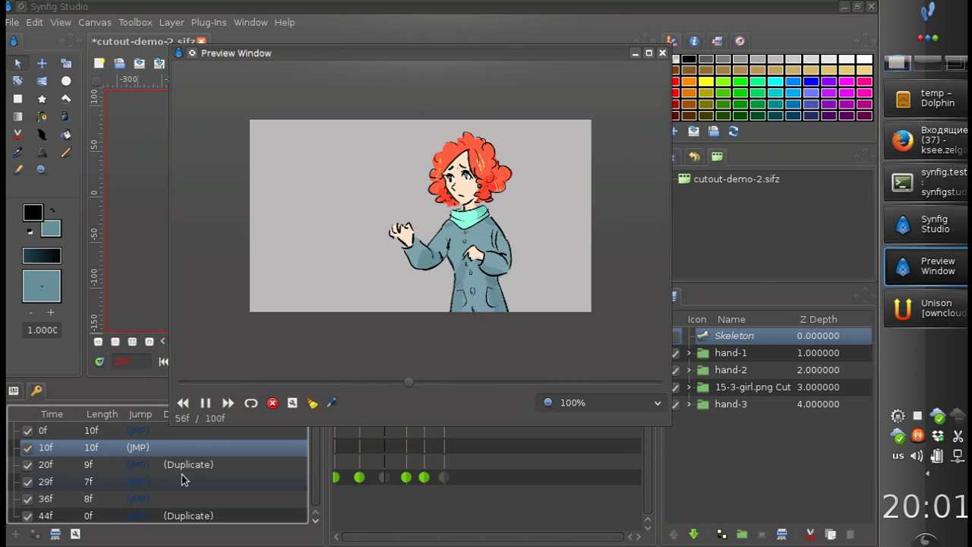
drag(497, 385, 352, 373)
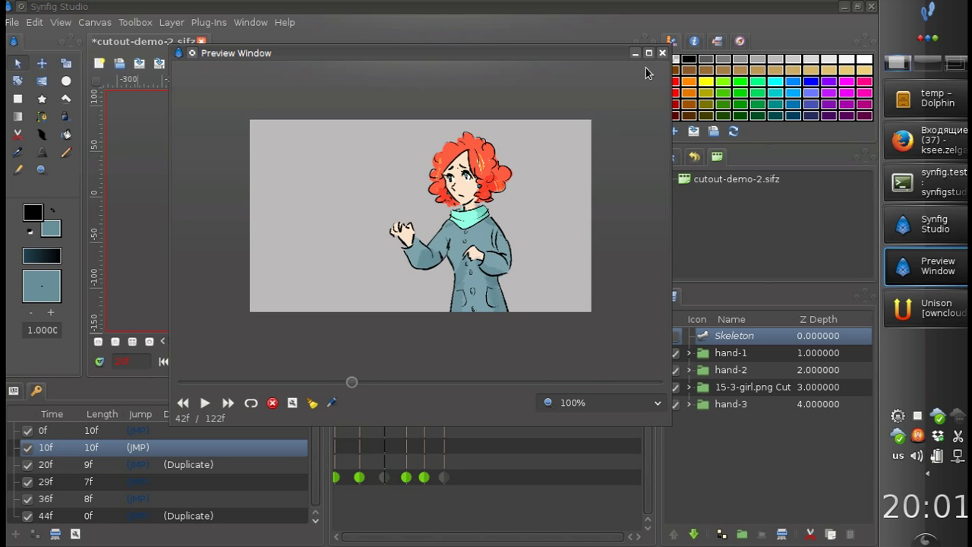
click(661, 54)
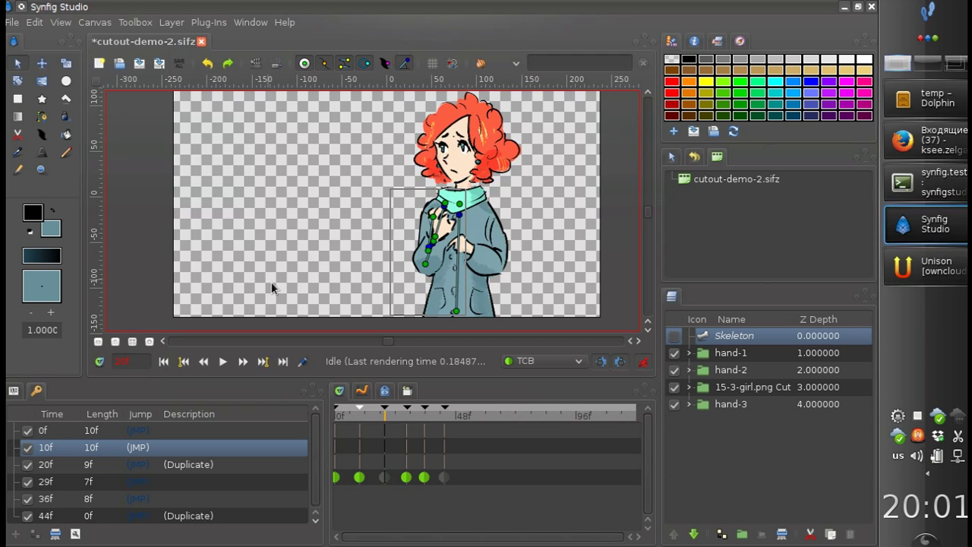
drag(405, 247, 291, 232)
scroll(343, 244, down, 1)
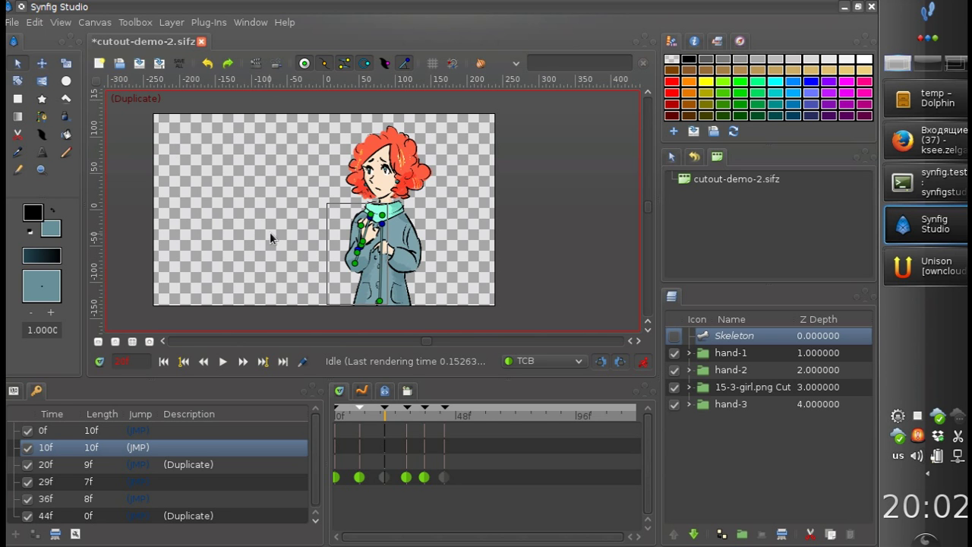
scroll(275, 229, left, 2)
scroll(299, 227, left, 1)
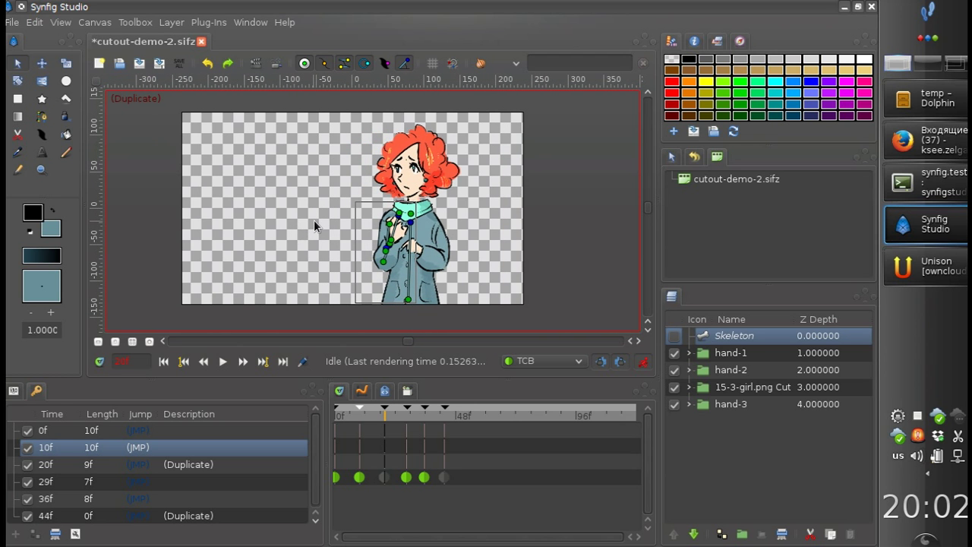